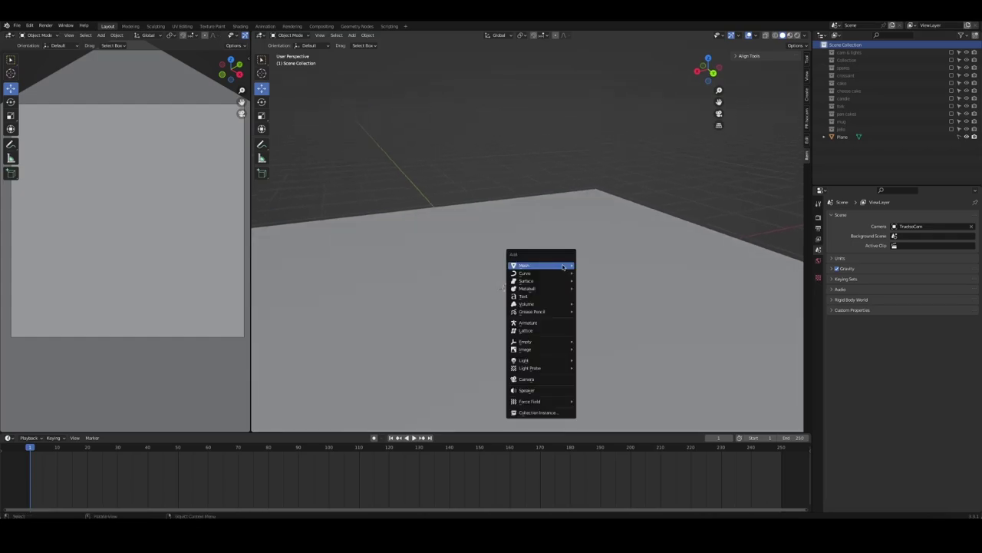
Step: Add a UV sphere and raise it above the floor plane along Z
left_click(612, 289)
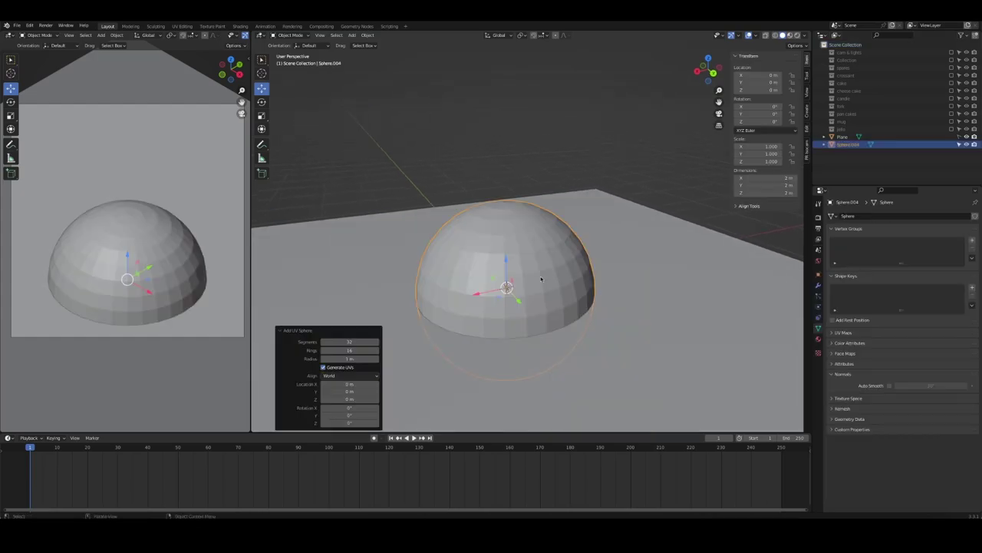
key("g")
key("z")
left_click(601, 235)
scroll(602, 236, "up", 4)
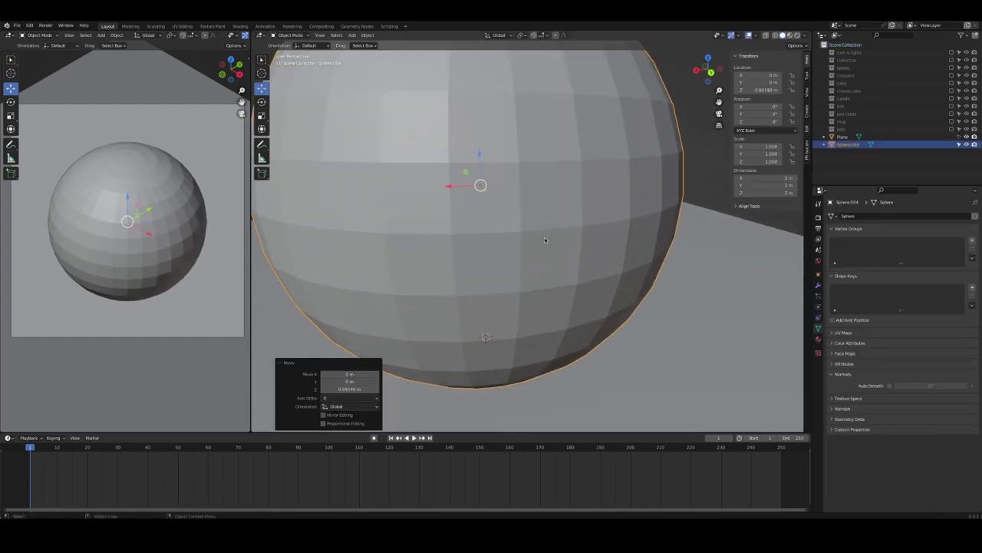
scroll(602, 236, "down", 8)
Step: Scale the sphere's mesh down to about 0.466 m in Edit Mode
key("Tab")
key("s")
left_click(579, 250)
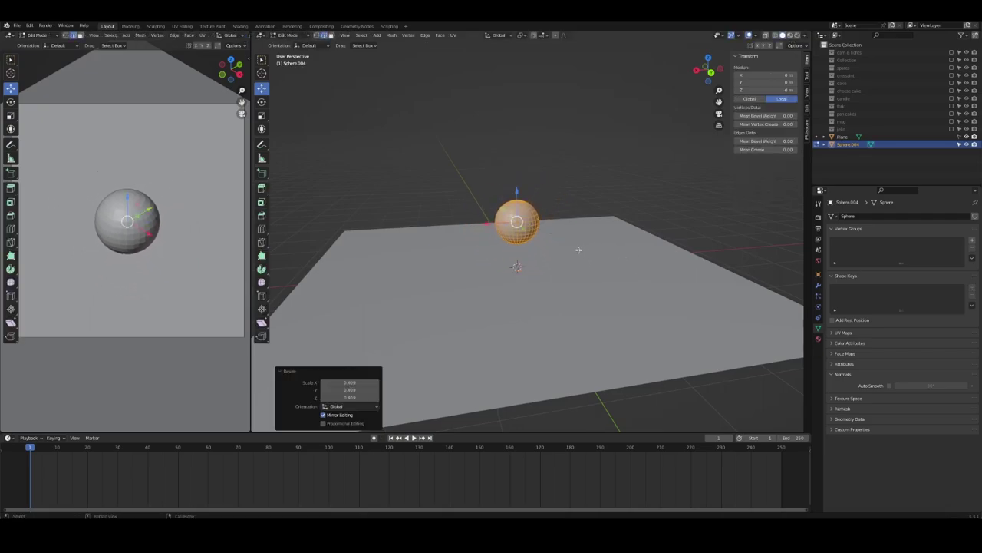
middle_click_drag(604, 258, 603, 225)
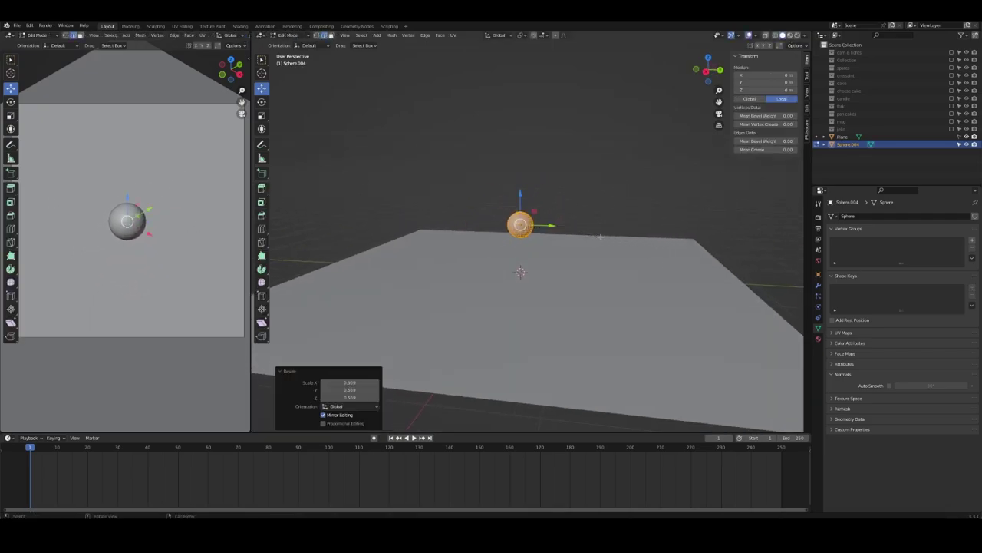
key("Tab")
Step: Shade the sphere smooth, then re-enter Edit Mode with the sphere framed in view
middle_click_drag(662, 244, 505, 203)
scroll(505, 204, "up", 2)
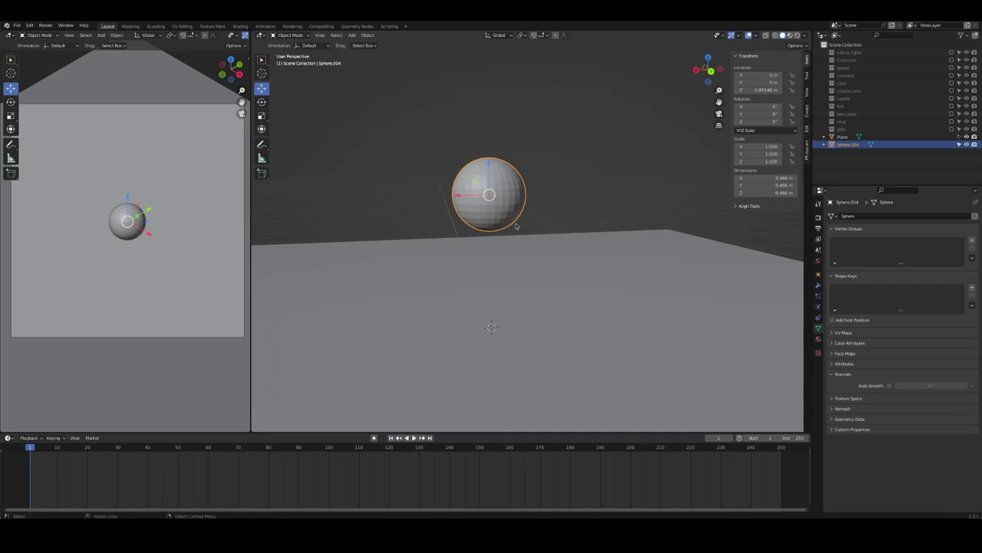
right_click(515, 225)
left_click(515, 225)
right_click(507, 211)
left_click(507, 176)
mouse_move(506, 176)
middle_mouse_down()
mouse_move(526, 209)
mouse_move(489, 244)
middle_mouse_up()
key("Tab")
key("KP_Decimal")
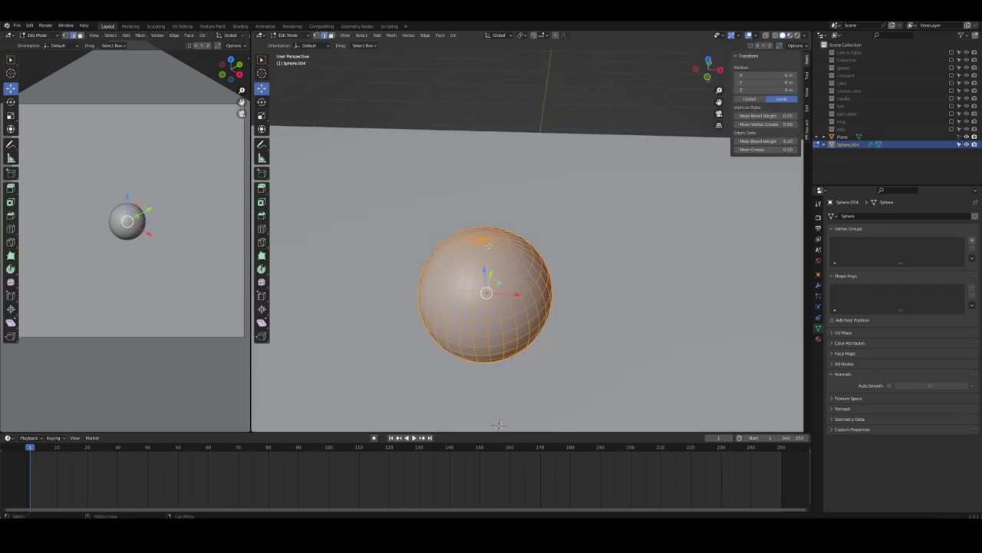
Step: Select the top vertex and lower it along Z in Front view with proportional falloff
left_click(487, 239)
key("KP_0")
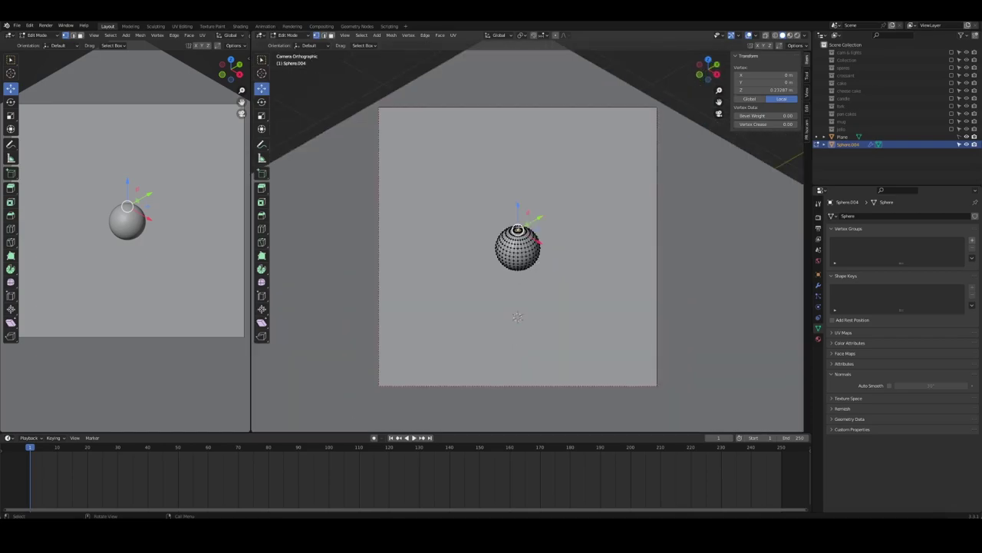
key("KP_1")
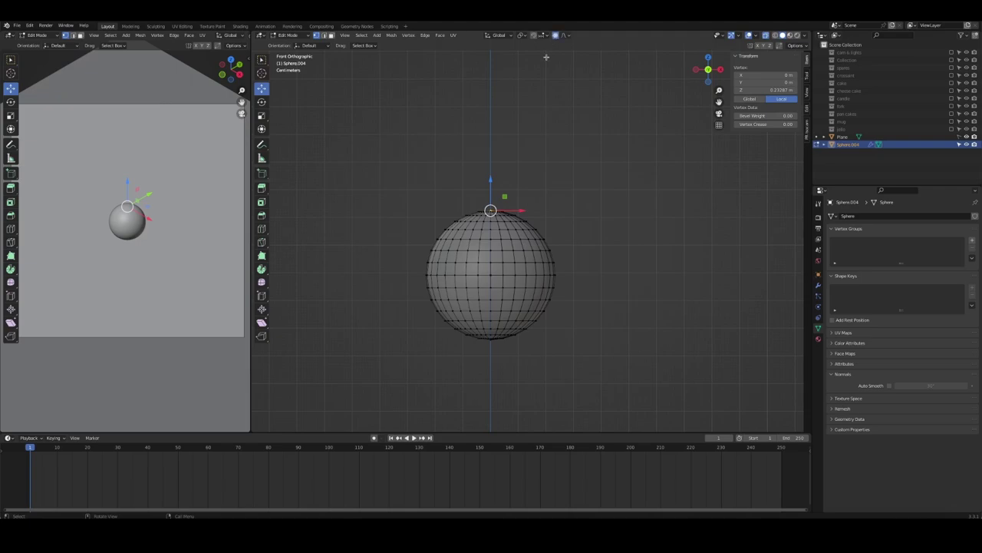
key("g")
scroll(493, 203, "up", 1)
scroll(495, 202, "up", 3)
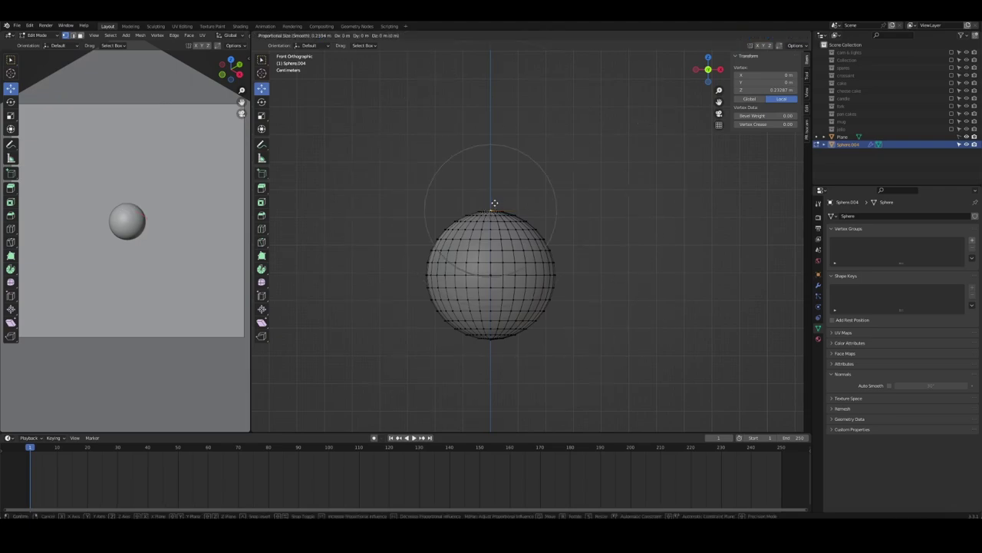
key("z")
scroll(495, 204, "down", 5)
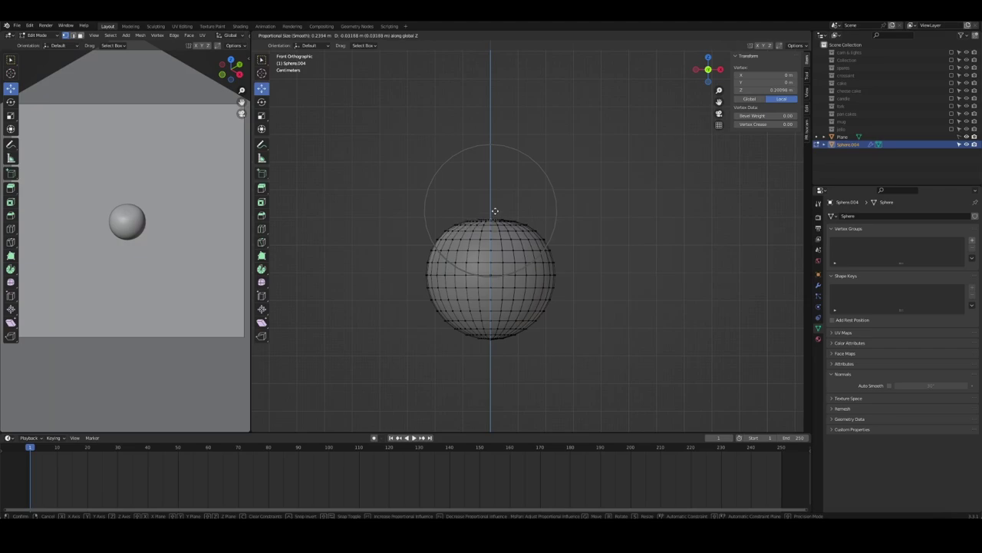
scroll(495, 215, "up", 3)
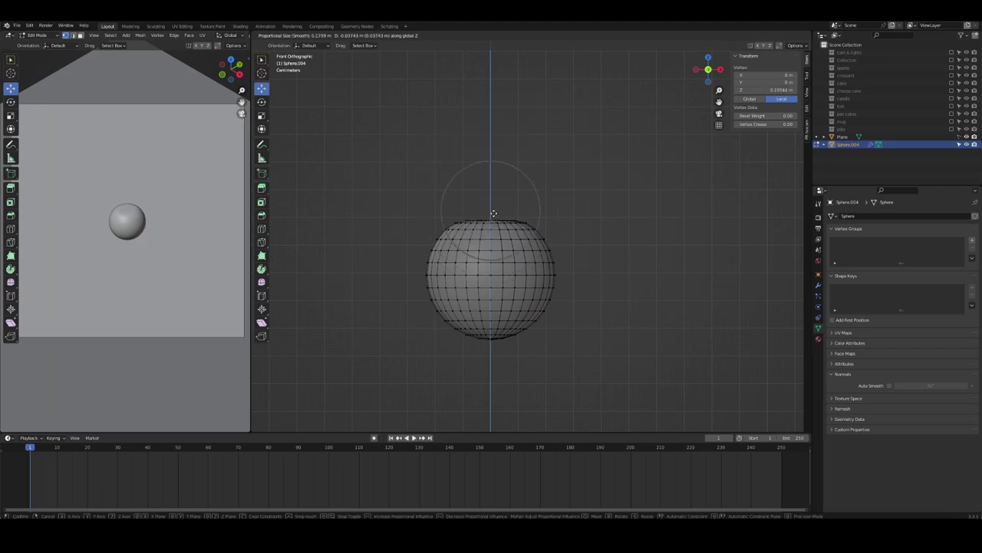
scroll(494, 213, "down", 3)
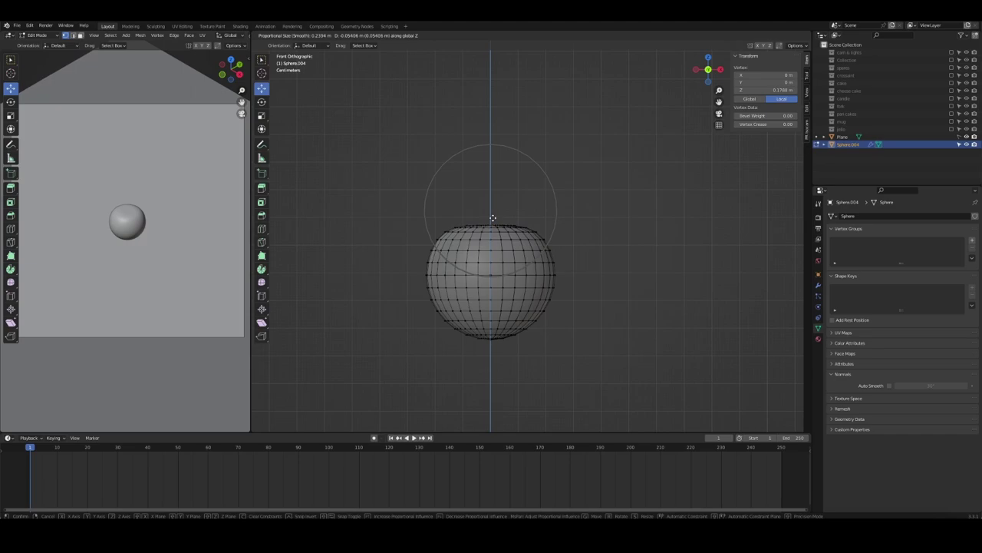
left_click(493, 216)
Step: Push the top down further, about 0.054 m total, then deselect and inspect the dimple
key("g")
key("z")
scroll(497, 217, "down", 2)
scroll(499, 218, "down", 4)
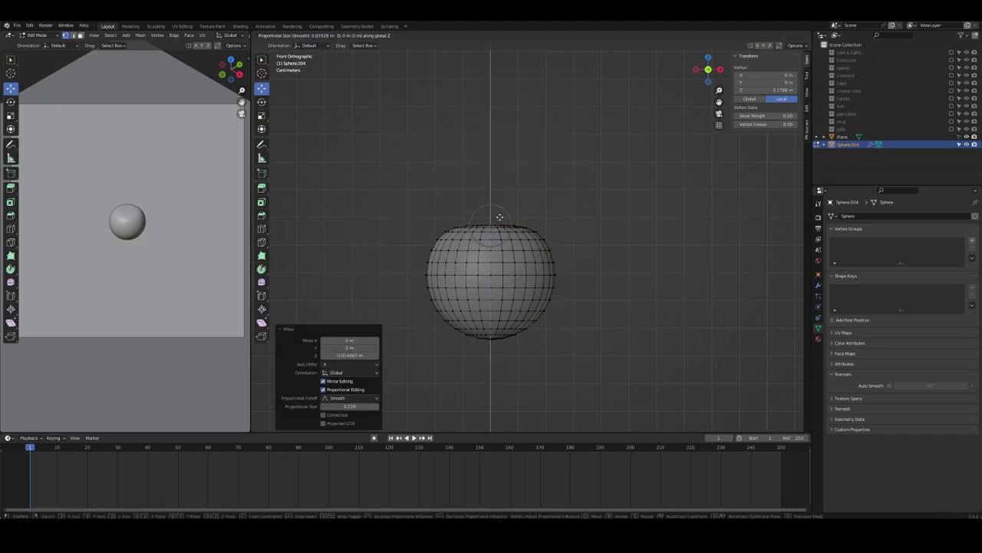
left_click(499, 230)
mouse_move(499, 231)
middle_mouse_down()
mouse_move(559, 256)
mouse_move(673, 268)
mouse_move(560, 235)
mouse_move(547, 217)
mouse_move(526, 241)
middle_mouse_up()
left_click(547, 217)
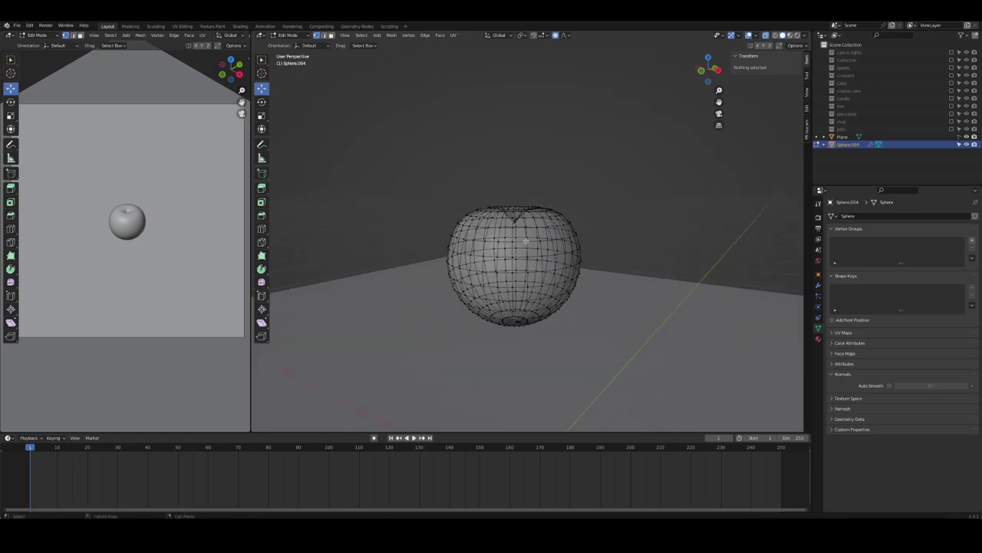
mouse_move(456, 193)
middle_mouse_down()
mouse_move(581, 187)
mouse_move(517, 233)
middle_mouse_up()
Step: Pull the top vertex deeper into a narrow cone-shaped pit, checking it in Front view
left_click(574, 221)
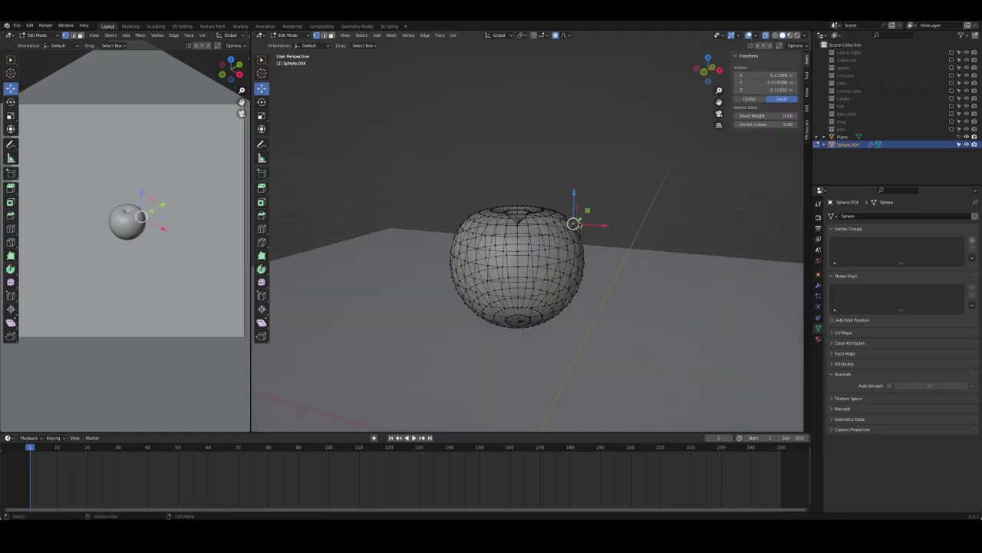
left_click(545, 201)
left_click(517, 223)
mouse_move(519, 196)
left_mouse_down()
mouse_move(519, 231)
mouse_move(557, 177)
left_mouse_up()
key("KP_1")
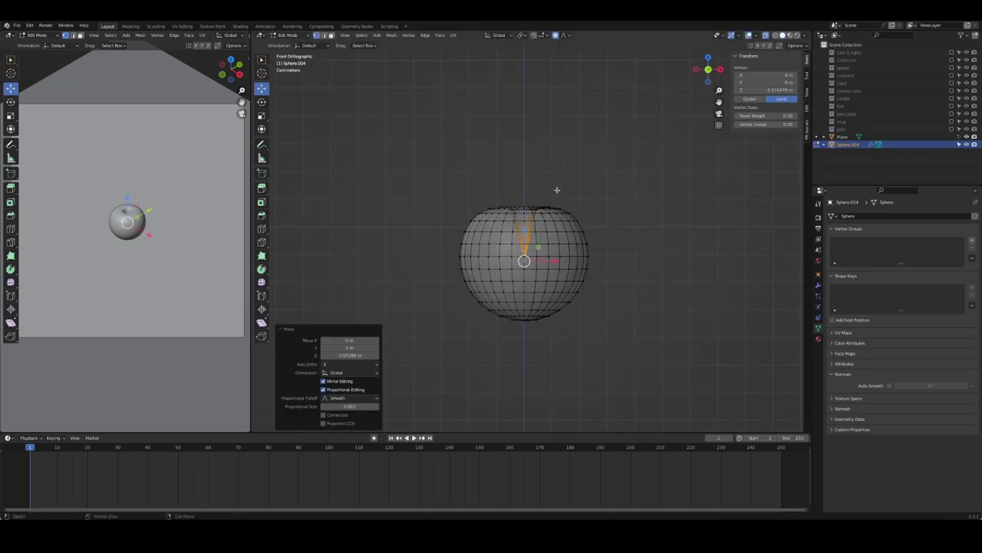
mouse_move(557, 190)
middle_mouse_down()
mouse_move(612, 238)
mouse_move(549, 230)
mouse_move(606, 259)
middle_mouse_up()
key("Tab")
key("Tab")
key("Tab")
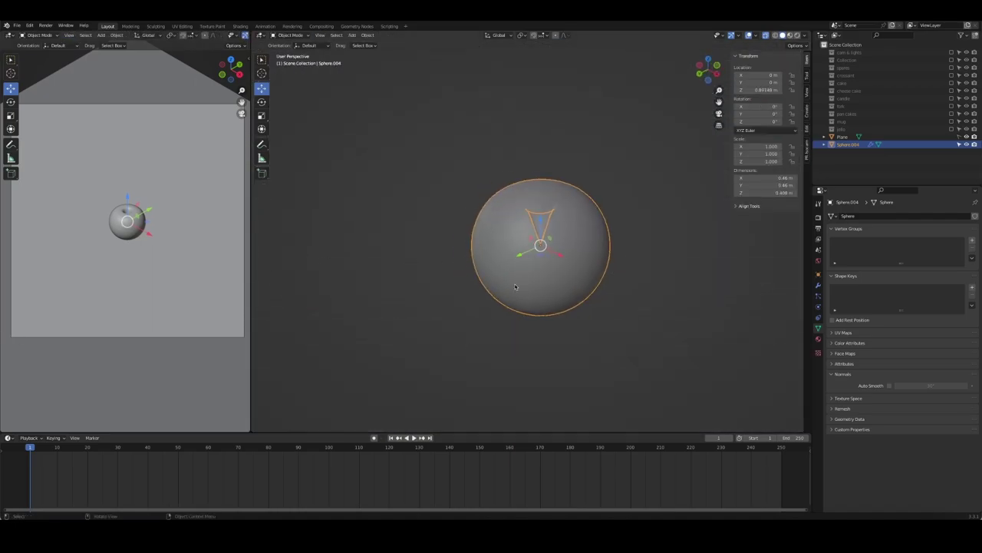
Step: Orbit below the sphere, re-enter Edit Mode and select its bottom vertex
mouse_move(515, 286)
middle_mouse_down()
mouse_move(560, 312)
mouse_move(489, 312)
middle_mouse_up()
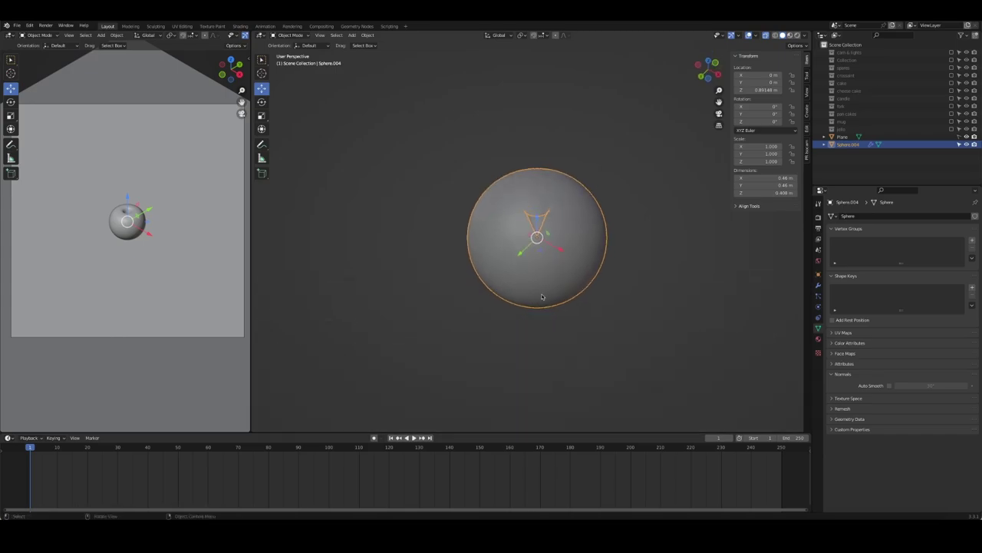
left_click(489, 312)
key("Tab")
left_click(516, 305)
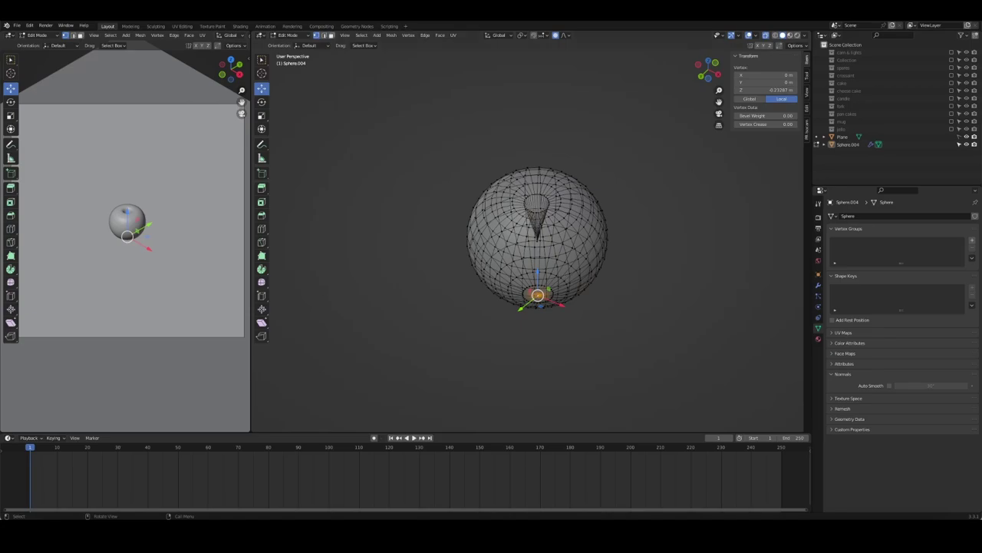
Step: Select the sphere's bottom pole vertex
middle_click_drag(604, 275, 535, 282)
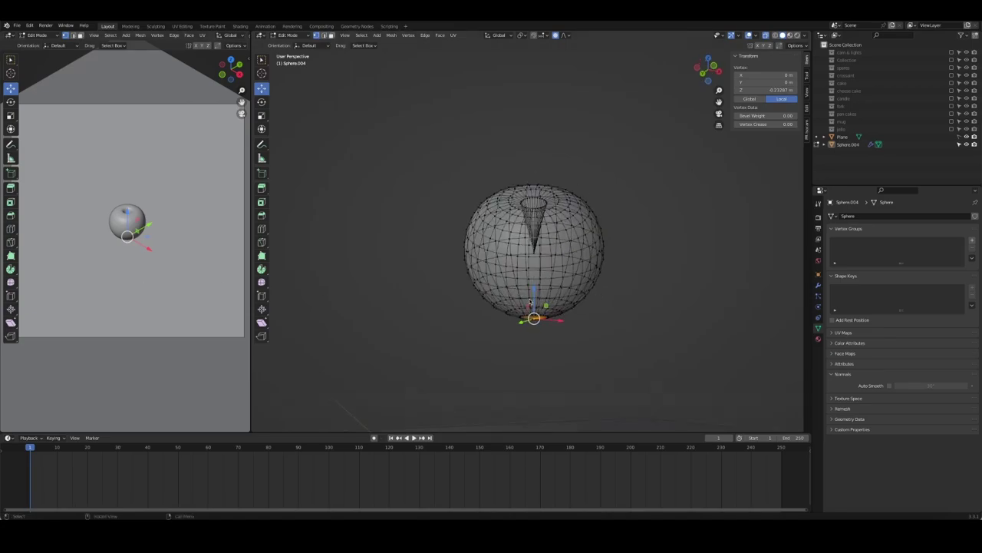
left_click(487, 121)
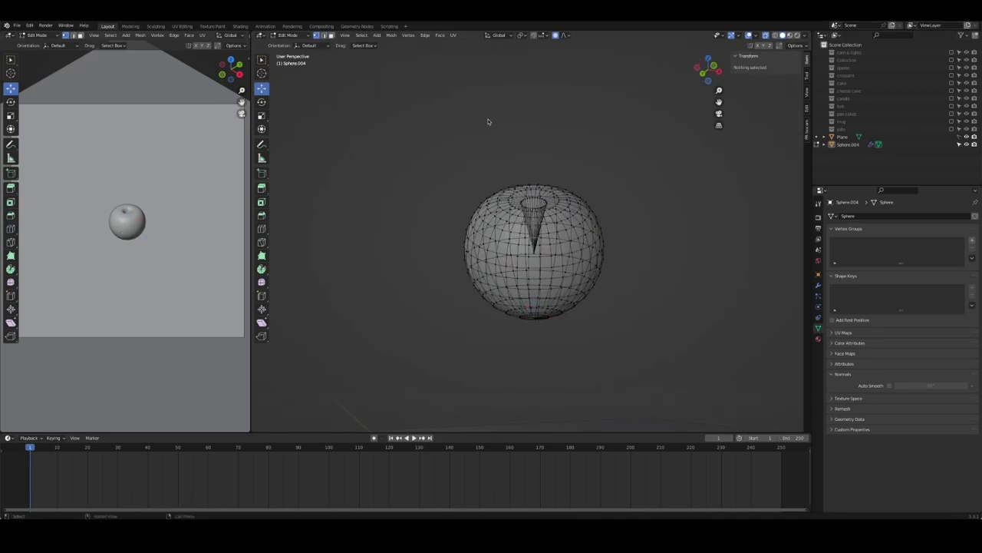
middle_click_drag(486, 121, 550, 278)
left_click(547, 281)
scroll(552, 290, "up", 5)
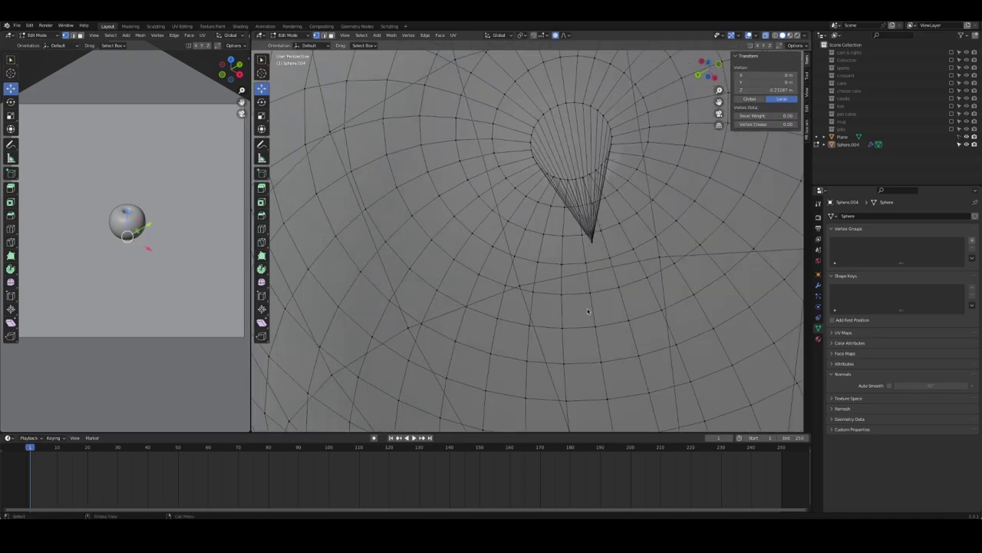
scroll(553, 290, "down", 3)
left_click(550, 320)
scroll(545, 294, "up", 3)
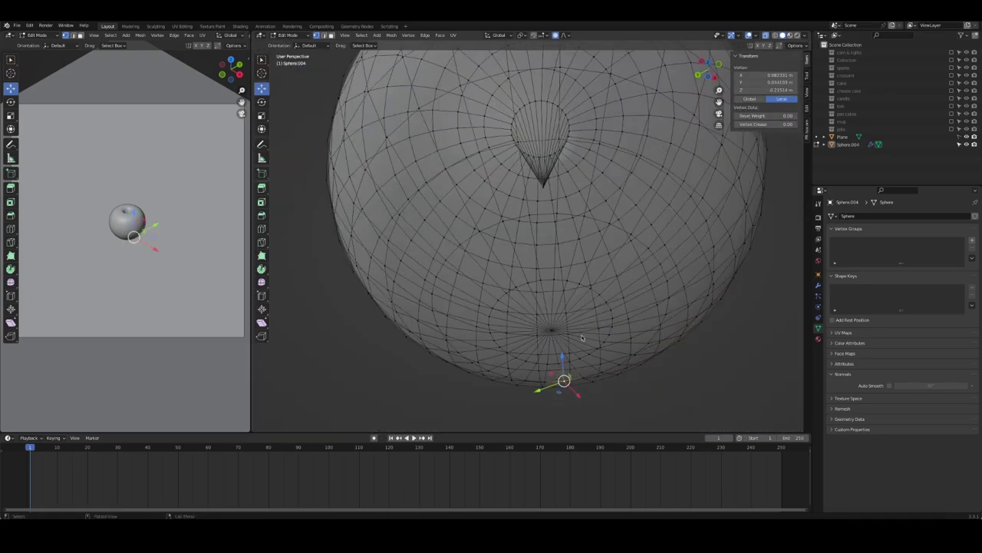
middle_click_drag(582, 338, 596, 229)
Step: Turn off X-ray and push the bottom vertex up about 0.054 m with proportional falloff
key("alt+z")
middle_click_drag(598, 117, 583, 229)
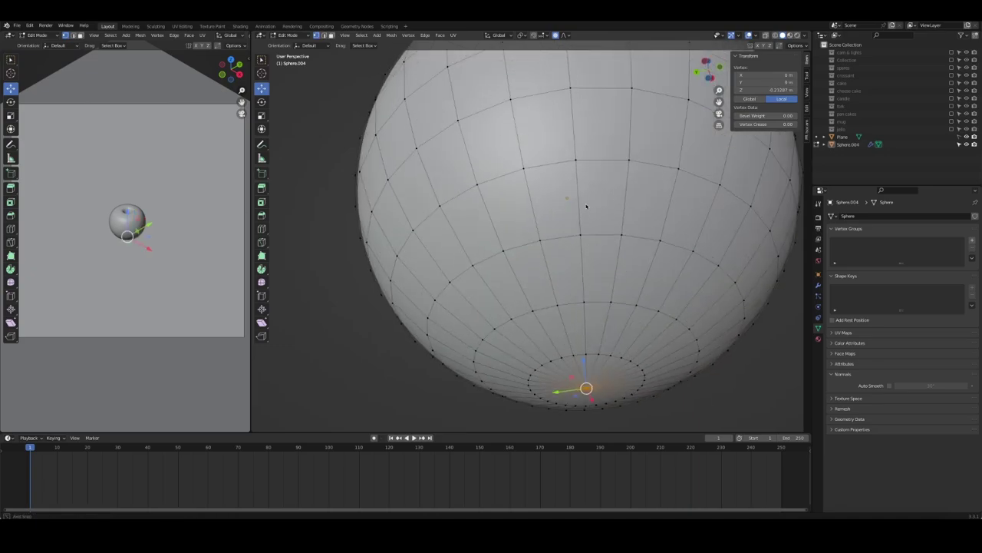
key("KP_1")
left_click_drag(469, 393, 476, 359)
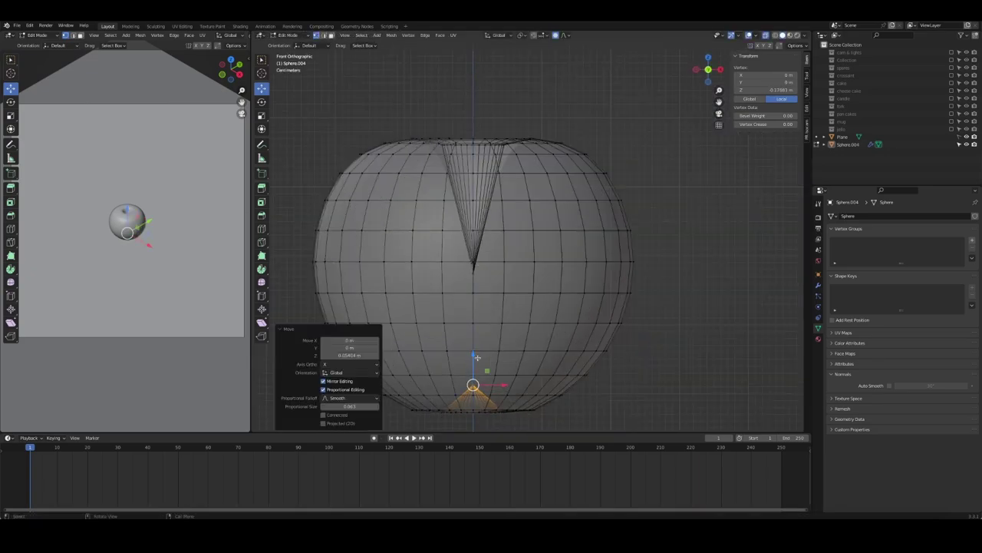
key("Tab")
mouse_move(622, 389)
middle_mouse_down()
mouse_move(625, 376)
mouse_move(614, 386)
mouse_move(640, 394)
mouse_move(624, 344)
mouse_move(581, 376)
middle_mouse_up()
Step: Back in Edit Mode, grow a vertex selection on the sphere's front side
middle_click_drag(647, 365, 614, 340)
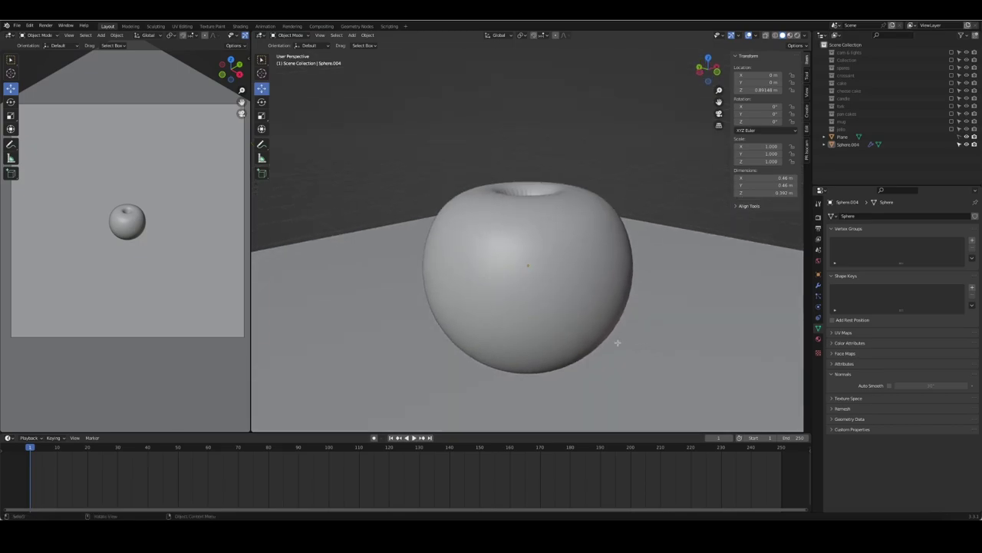
key("Tab")
key("KP_1")
key("KP_7")
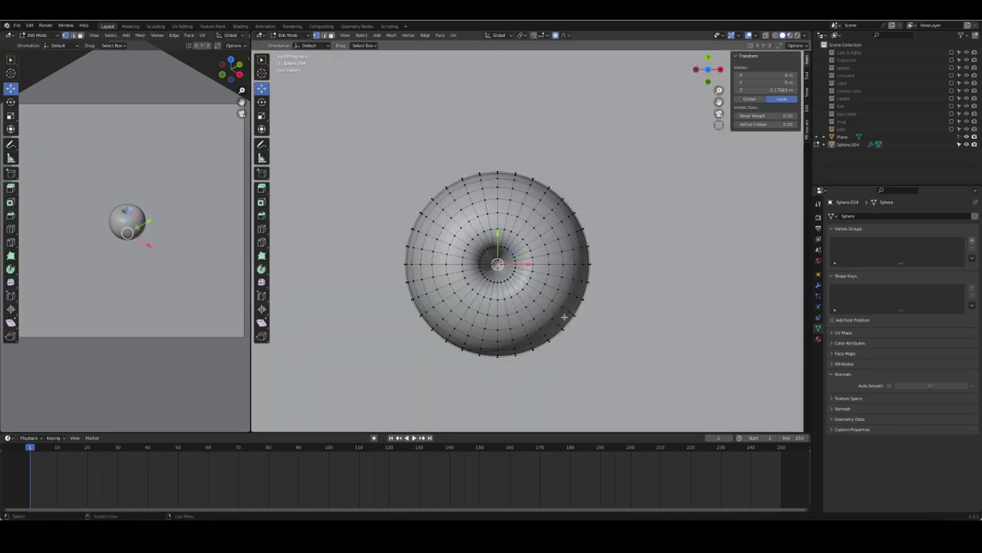
mouse_move(542, 344)
middle_mouse_down()
mouse_move(499, 247)
mouse_move(493, 261)
middle_mouse_up()
left_click(491, 286, "shift")
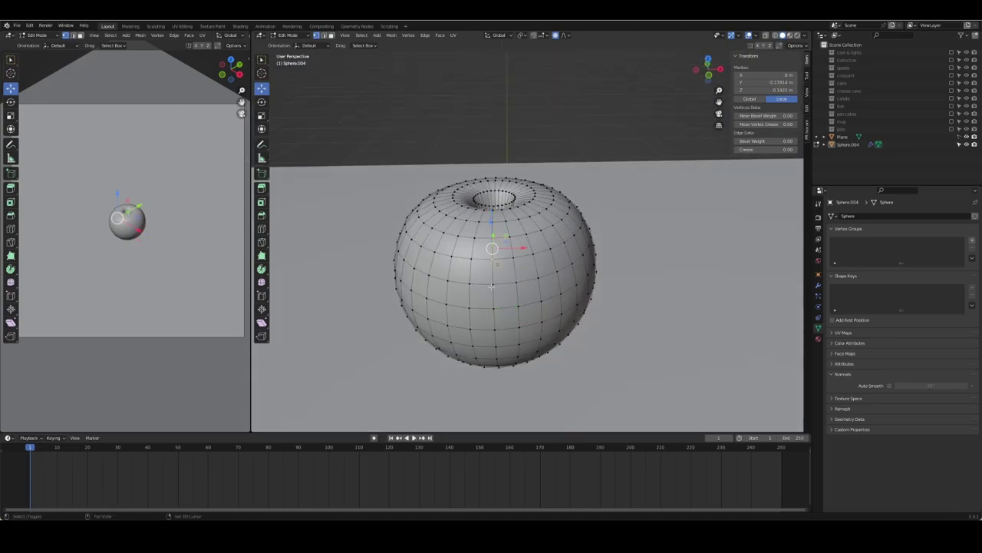
mouse_move(493, 307)
middle_mouse_down()
mouse_move(505, 304)
mouse_move(491, 295)
middle_mouse_up()
mouse_move(491, 295)
left_mouse_down()
mouse_move(502, 311)
mouse_move(491, 294)
left_mouse_up()
Step: Press the selected vertices inward with proportional falloff to form a shallow vertical groove
mouse_move(491, 294)
middle_mouse_down()
mouse_move(559, 301)
mouse_move(491, 282)
mouse_move(547, 296)
mouse_move(522, 264)
middle_mouse_up()
key("g")
left_click(506, 268)
key("KP_1")
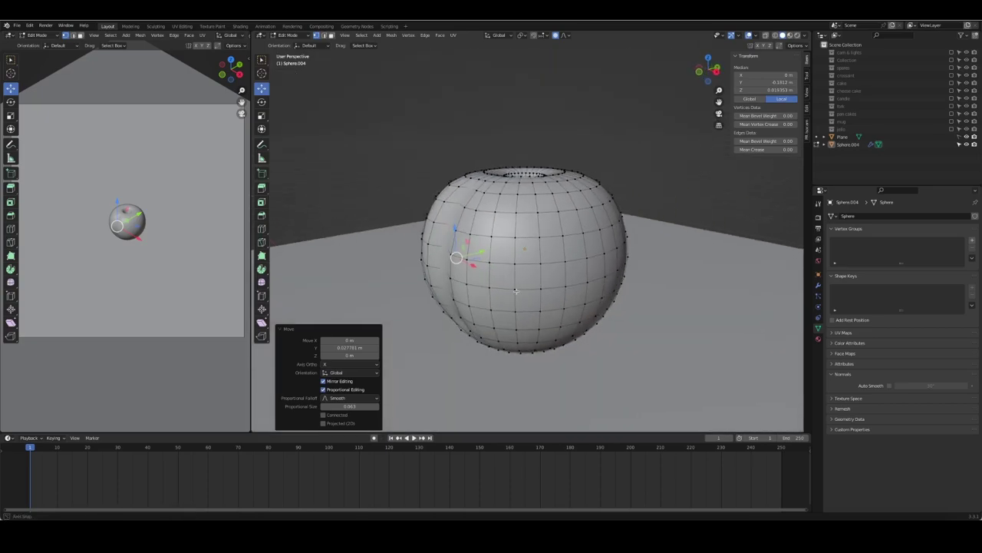
key("g")
left_click(527, 268)
Step: Pull the top vertex down in Front view to deepen the dimple
left_click(555, 207)
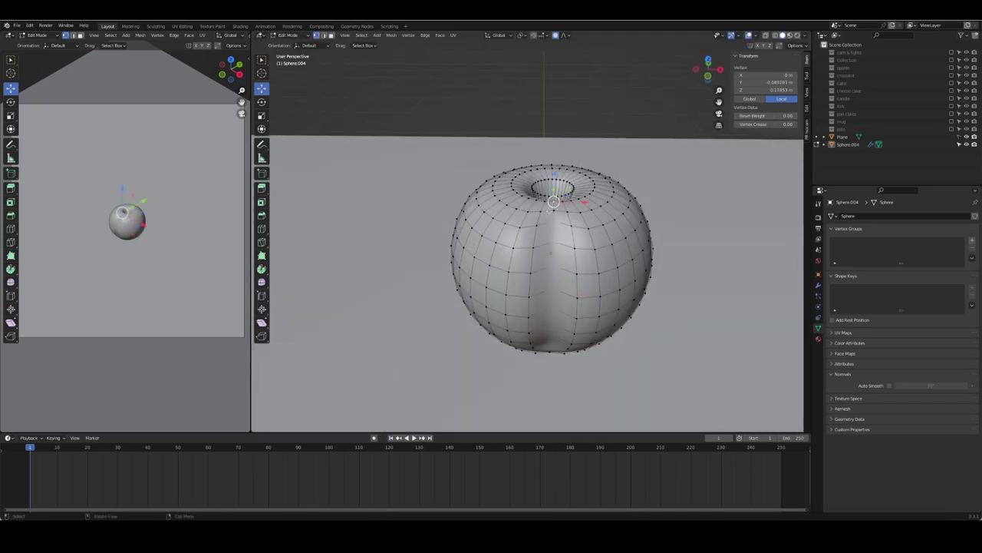
key("KP_1")
mouse_move(549, 135)
left_mouse_down()
mouse_move(544, 151)
mouse_move(550, 142)
left_mouse_up()
Step: Pull the top dimple of the cherry body further inward
left_click(668, 269)
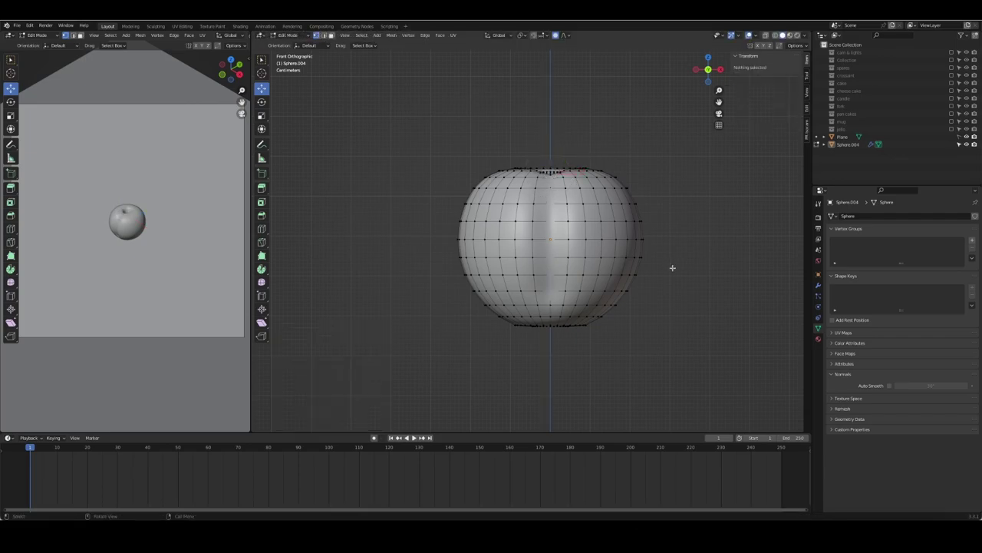
mouse_move(669, 270)
middle_mouse_down()
mouse_move(661, 274)
mouse_move(583, 231)
middle_mouse_up()
left_click(529, 154)
middle_click_drag(529, 153, 529, 200)
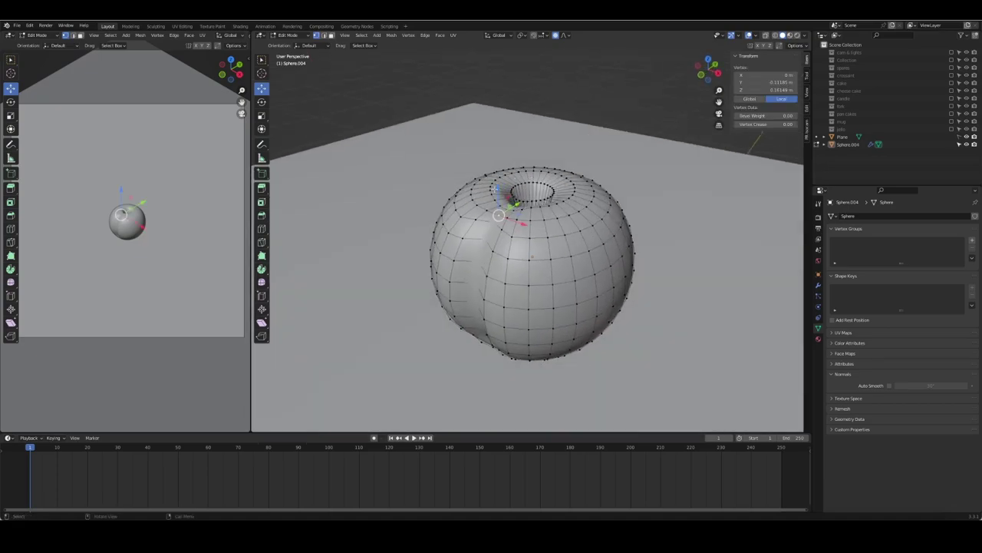
left_click_drag(527, 192, 506, 201)
mouse_move(507, 201)
middle_mouse_down()
mouse_move(586, 202)
mouse_move(476, 208)
middle_mouse_up()
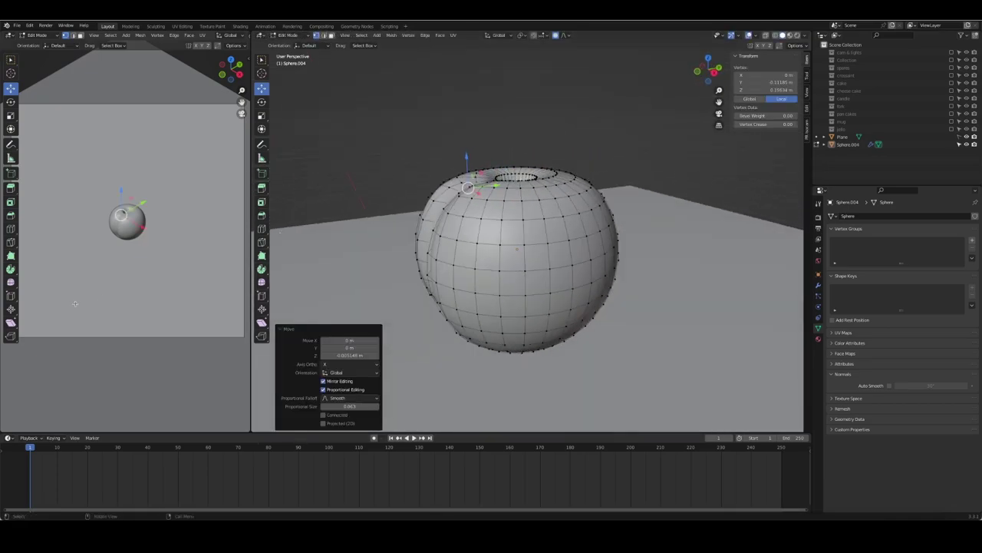
middle_click_drag(438, 289, 474, 237)
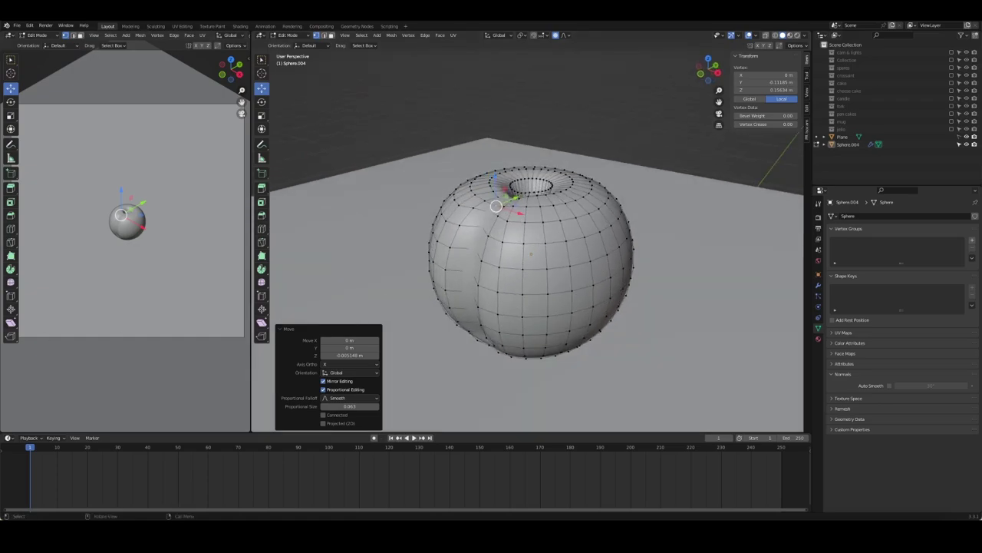
middle_click_drag(487, 261, 511, 242)
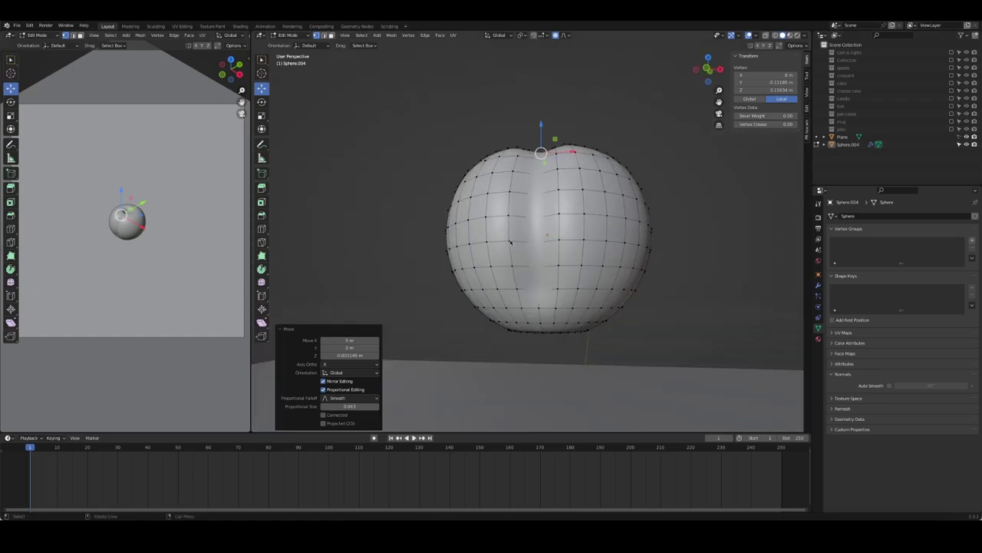
Step: Move a bottom vertex vertically twice with soft falloff to reshape the base
left_click(538, 310)
middle_click_drag(538, 310, 527, 318)
key("g")
key("z")
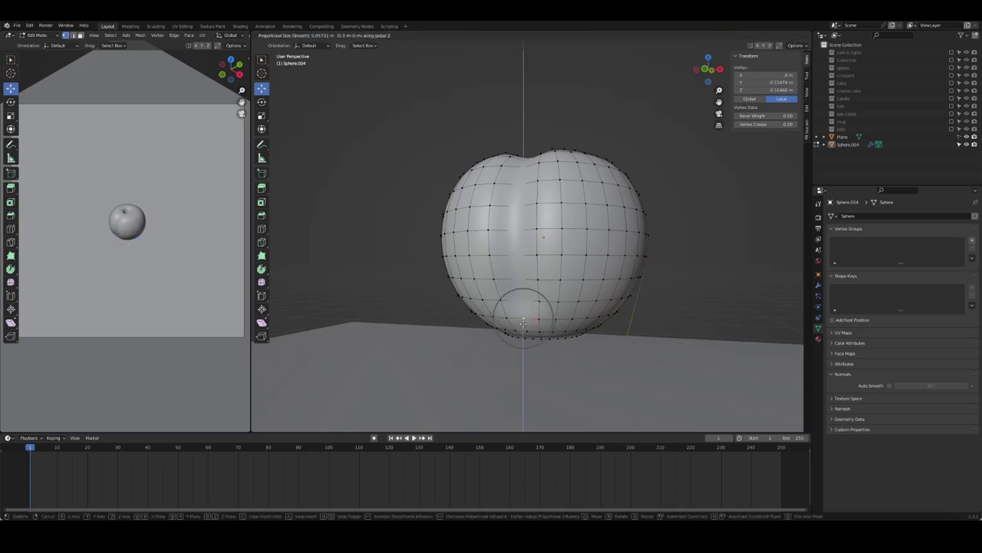
left_click(522, 319)
key("g")
key("z")
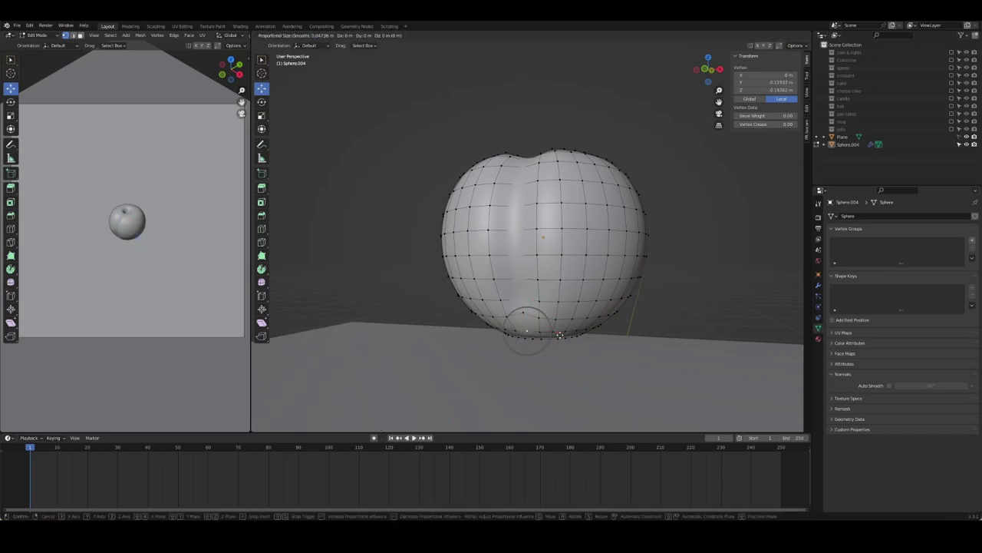
left_click(560, 330)
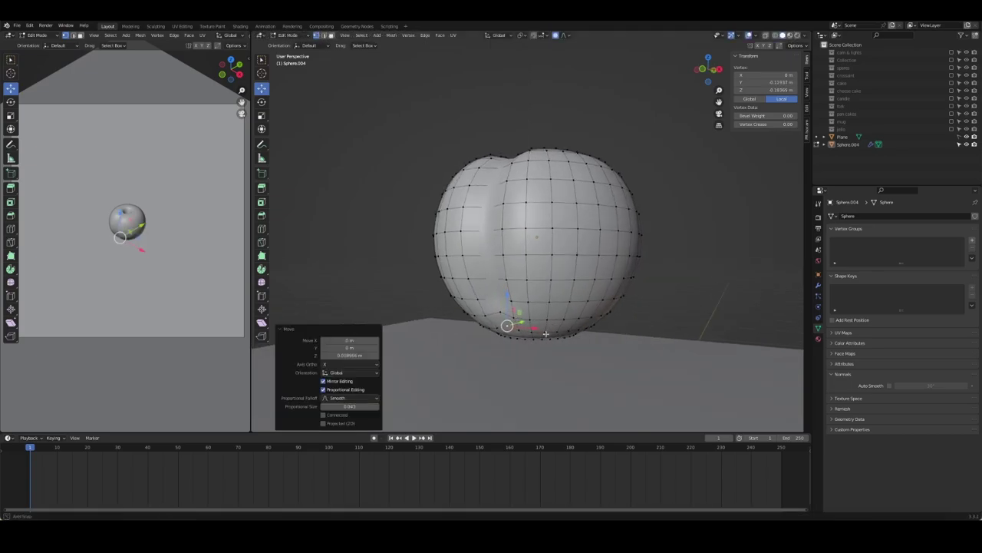
Step: Push two neighbouring bottom vertices front-to-back along Y with proportional editing
middle_click_drag(560, 330, 472, 299)
left_click(476, 295)
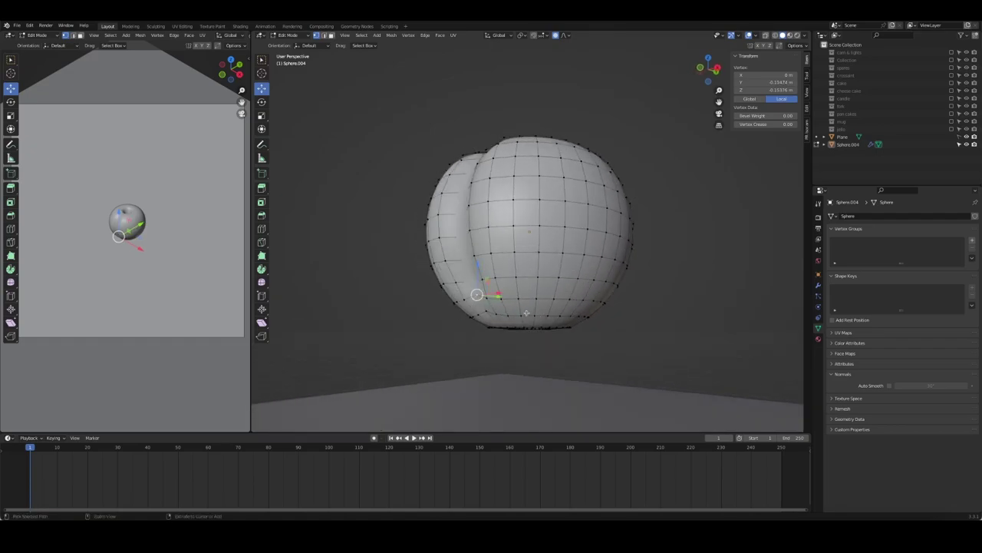
mouse_move(527, 313)
middle_mouse_down()
mouse_move(492, 316)
mouse_move(507, 316)
mouse_move(500, 335)
mouse_move(601, 324)
mouse_move(571, 283)
mouse_move(573, 292)
middle_mouse_up()
key("g")
key("y")
left_click(491, 317)
left_click(500, 334)
key("g")
key("y")
left_click(500, 334)
Step: From the front view, lift the bottom centre of the body along Z
key("KP_1")
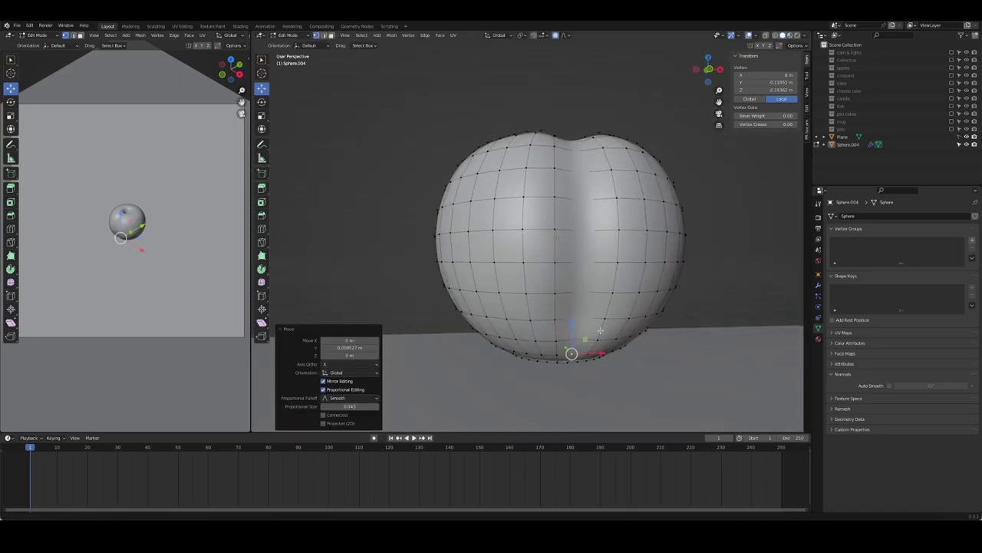
scroll(573, 292, "up", 3)
key("g")
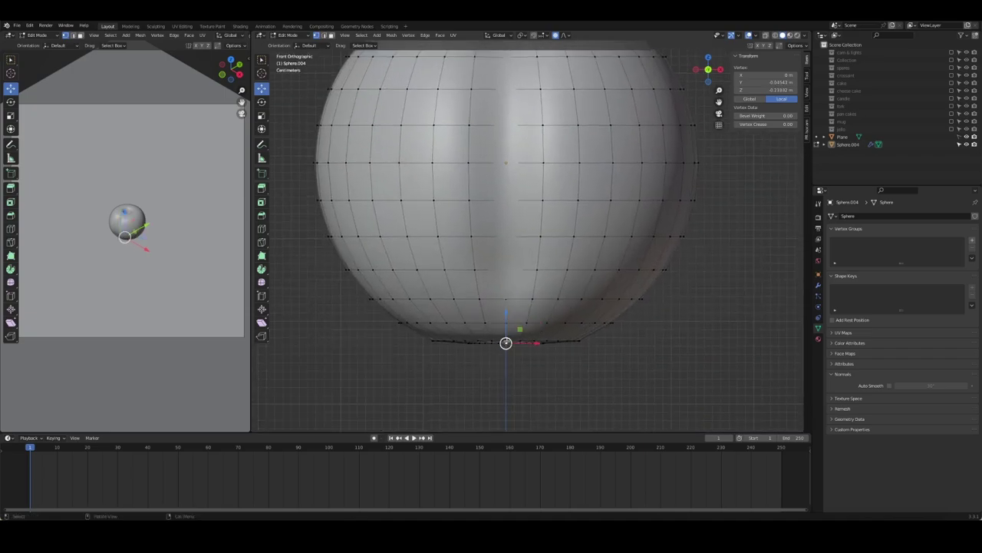
key("z")
left_click(509, 325)
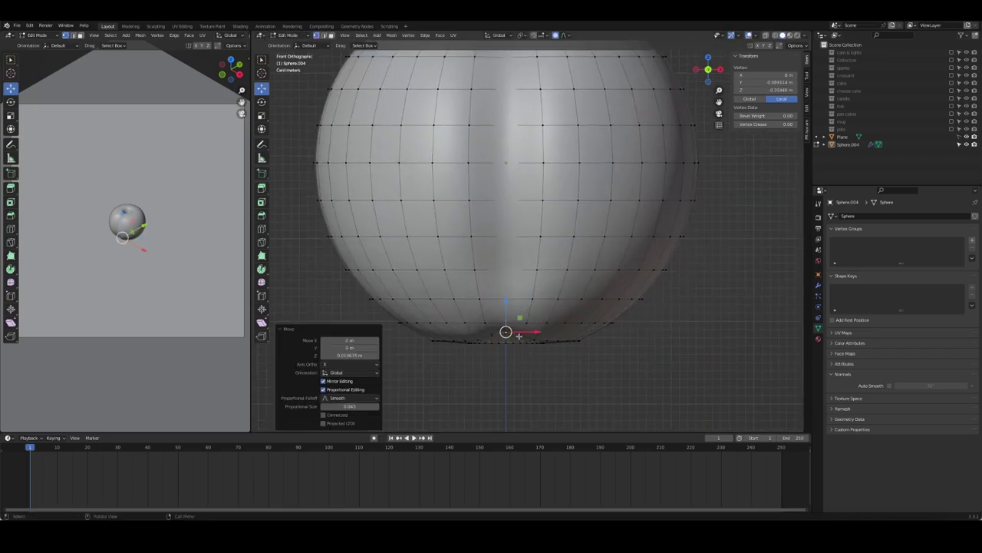
Step: Shift a vertex near the bottom opening vertically in two soft moves
middle_click_drag(553, 366, 542, 355)
left_click(411, 258)
key("g")
key("z")
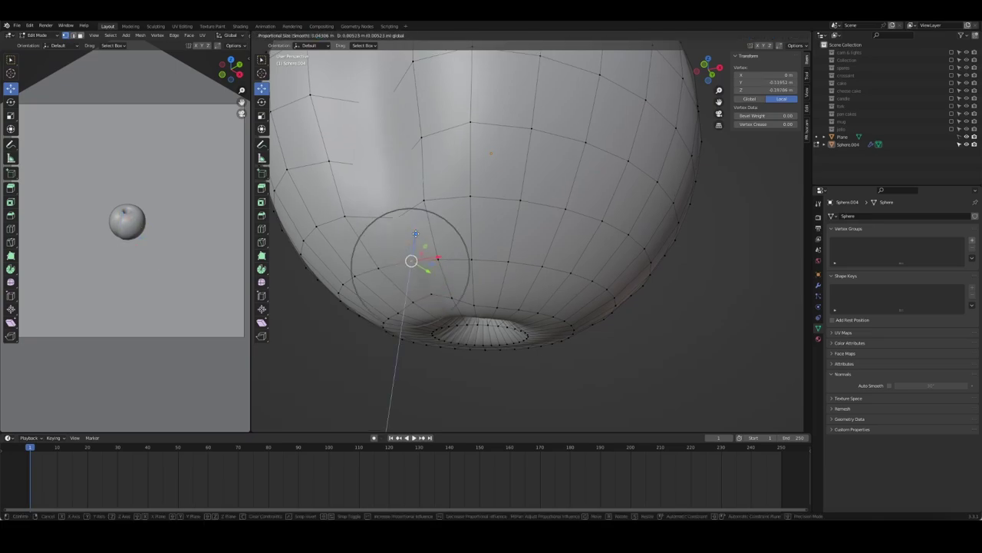
left_click(430, 293)
key("g")
key("z")
left_click(431, 289)
Step: Clear the selection and preview the smoothed body in Object Mode
key("KP_1")
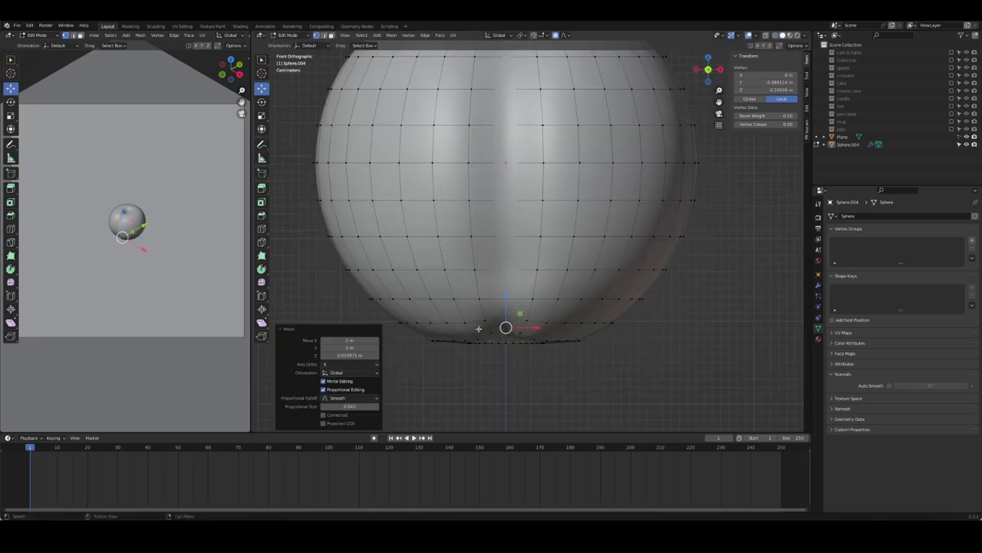
left_click(532, 374)
middle_click_drag(532, 374, 566, 386)
scroll(566, 386, "down", 5)
scroll(566, 386, "down", 2)
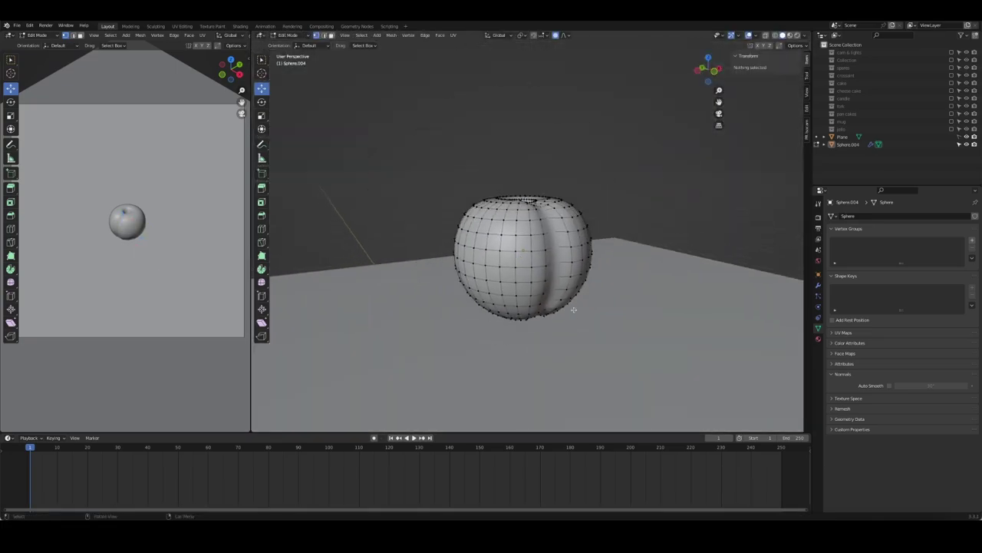
key("Tab")
mouse_move(507, 304)
middle_mouse_down()
mouse_move(629, 309)
mouse_move(614, 274)
mouse_move(537, 307)
middle_mouse_up()
Step: Raise one more bottom vertex along Z, then check the shape in Object Mode
key("Tab")
left_click(545, 300)
key("g")
key("z")
left_click(544, 272)
key("Tab")
scroll(171, 252, "up", 3)
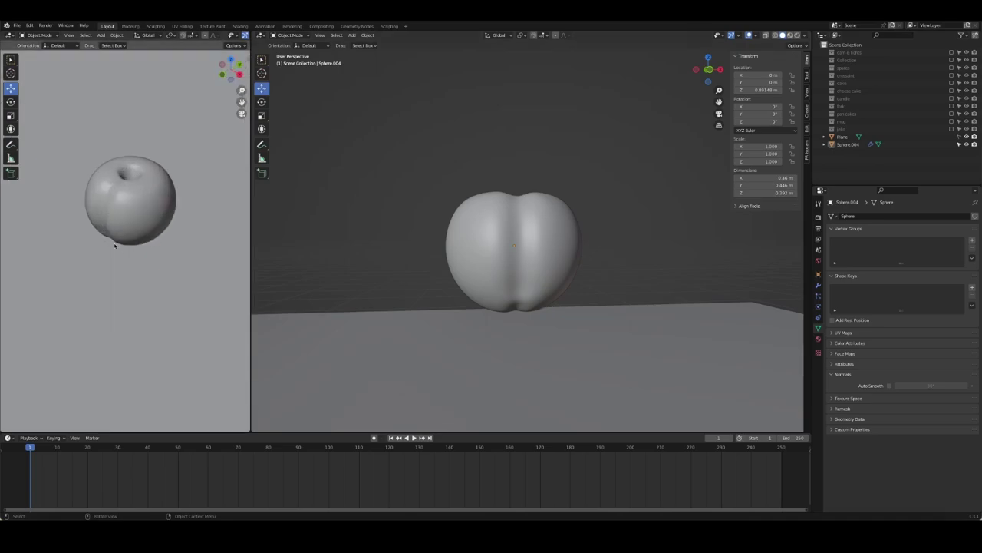
scroll(128, 237, "down", 8)
scroll(127, 237, "up", 8)
scroll(131, 235, "down", 3)
middle_click_drag(156, 199, 156, 219)
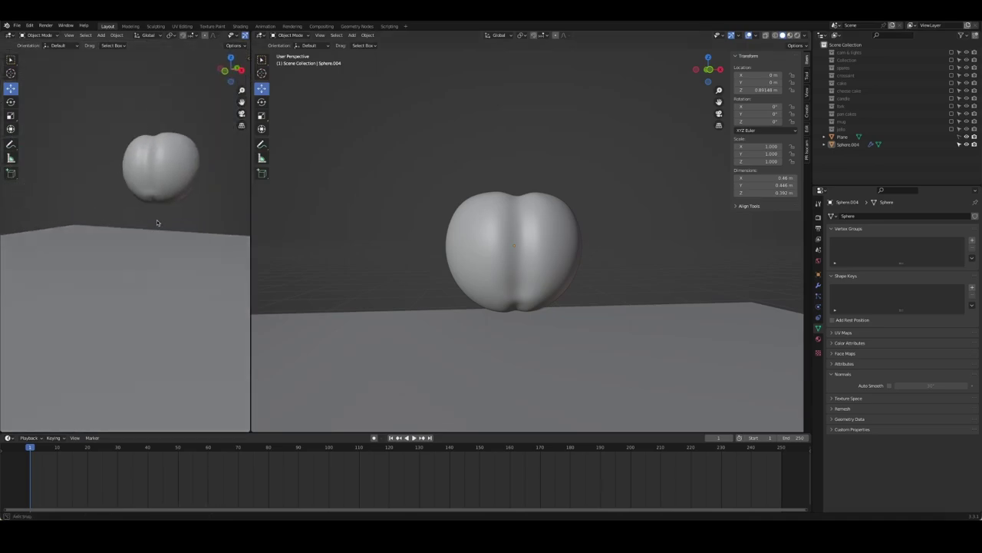
middle_click_drag(455, 258, 492, 265)
Step: Carve the bottom notch by moving a bottom vertex front-to-back twice
key("Tab")
left_click(495, 295)
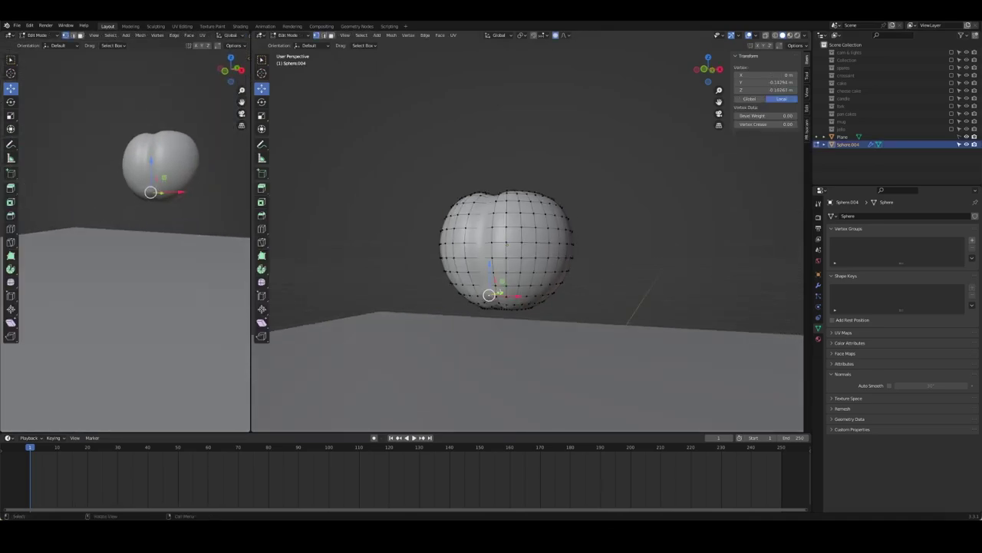
key("g")
key("y")
left_click(497, 307)
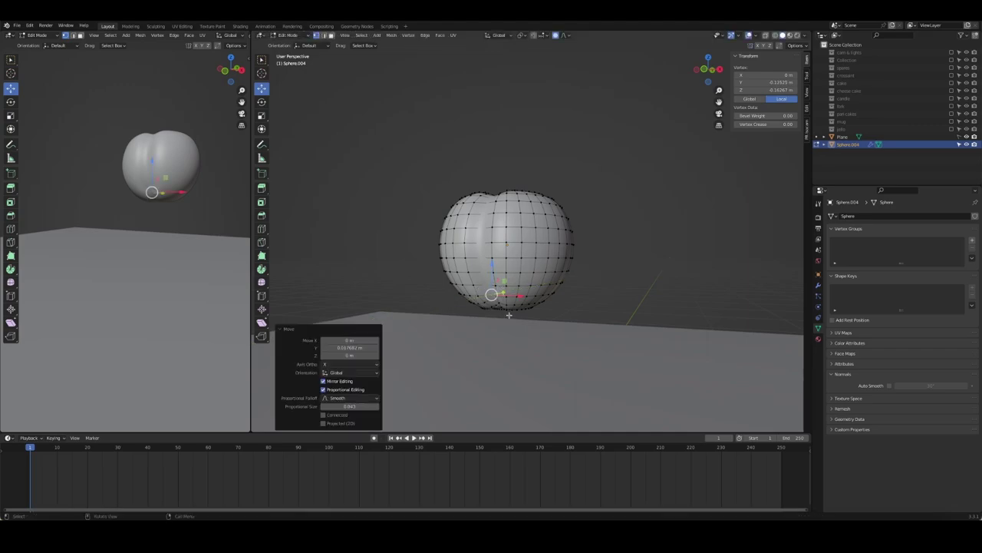
scroll(499, 310, "up", 3)
scroll(492, 292, "up", 2)
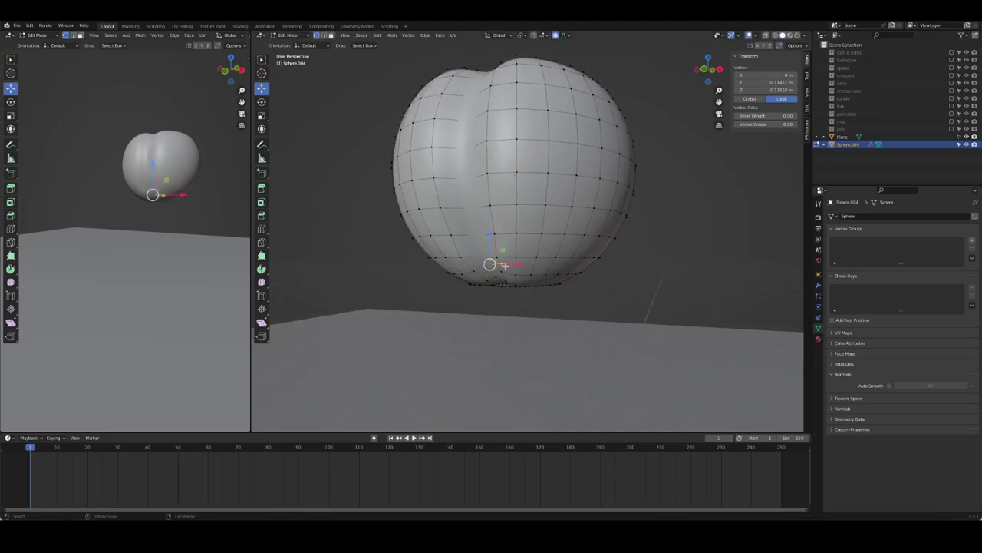
middle_click_drag(500, 263, 500, 271)
key("g")
key("y")
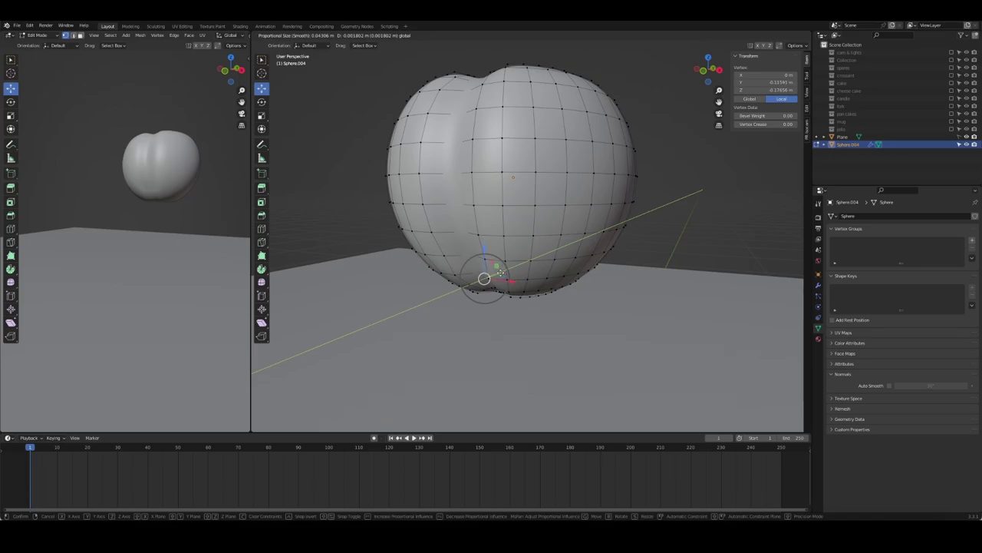
left_click(500, 272)
Step: Deselect the body in Object Mode and review it from the front view
key("Tab")
middle_click_drag(401, 276, 499, 307)
scroll(537, 315, "down", 2)
mouse_move(554, 323)
middle_mouse_down()
mouse_move(608, 327)
mouse_move(410, 306)
middle_mouse_up()
scroll(411, 306, "down", 2)
left_click(385, 75)
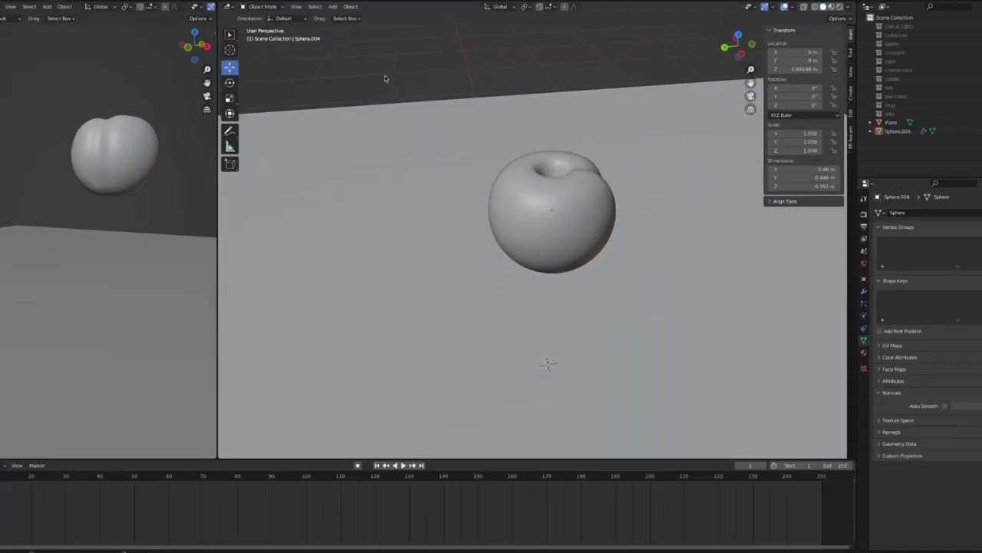
key("KP_1")
scroll(520, 217, "up", 5)
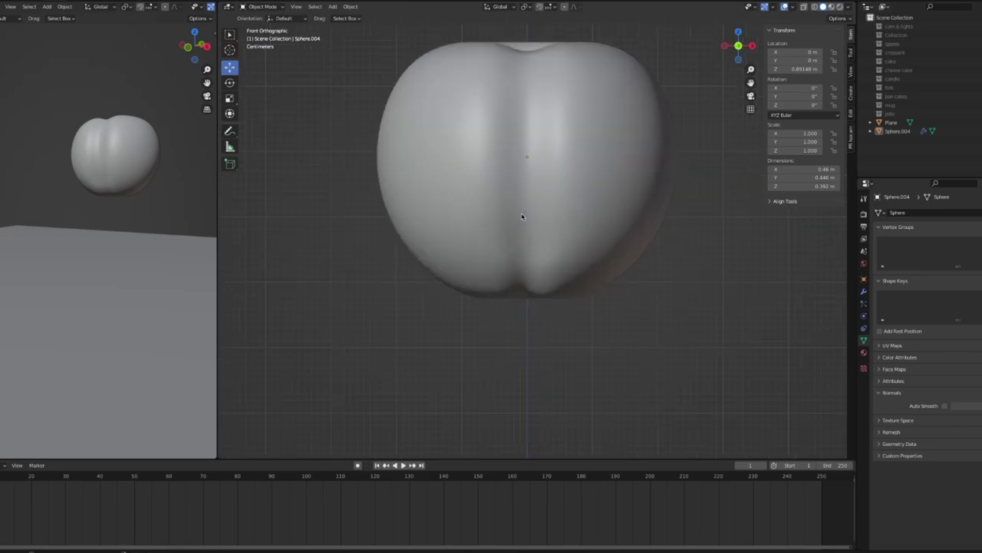
scroll(522, 216, "down", 1)
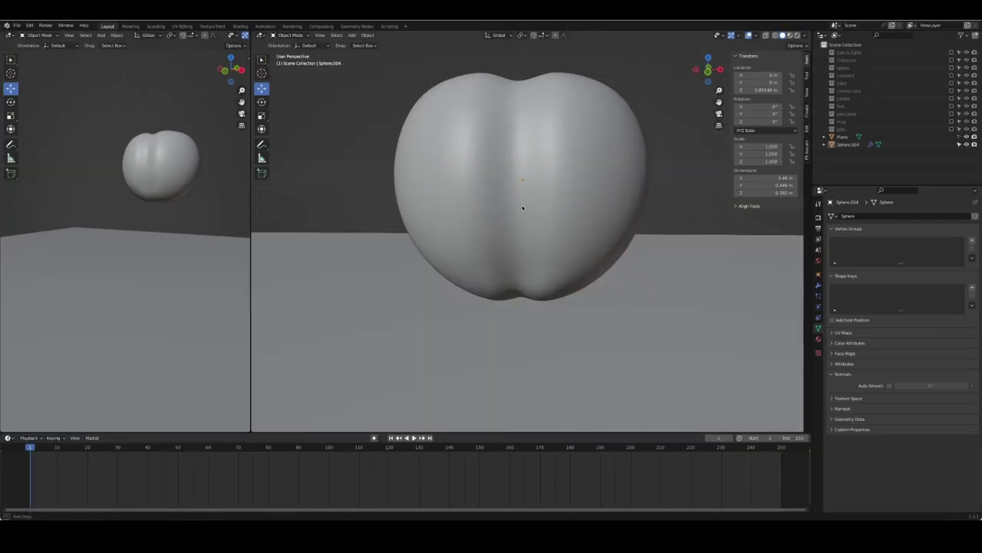
Step: Select the edge loop around the top dimple and lower it along Z
middle_click_drag(518, 207, 556, 156)
key("Tab")
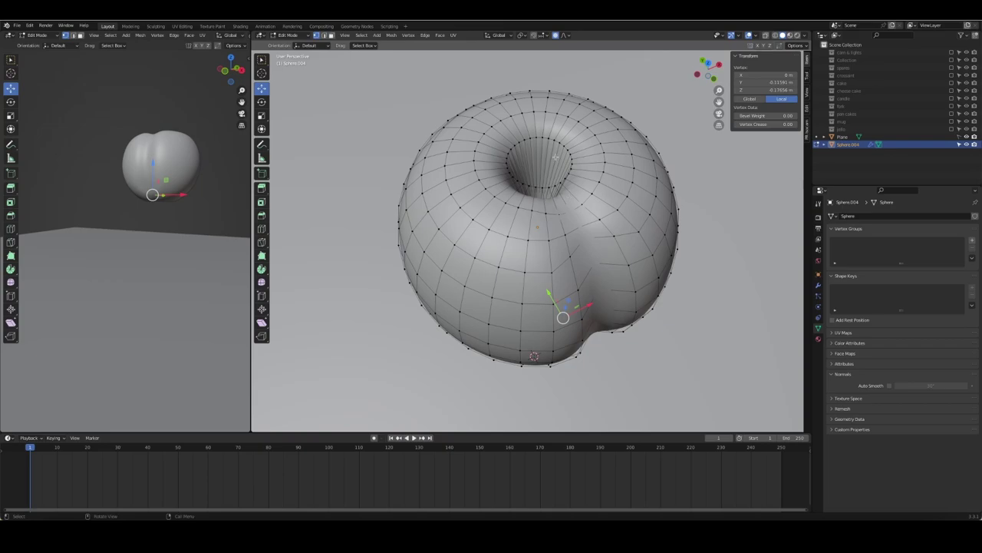
key("2")
left_click(556, 150, "alt")
left_click(560, 144, "alt")
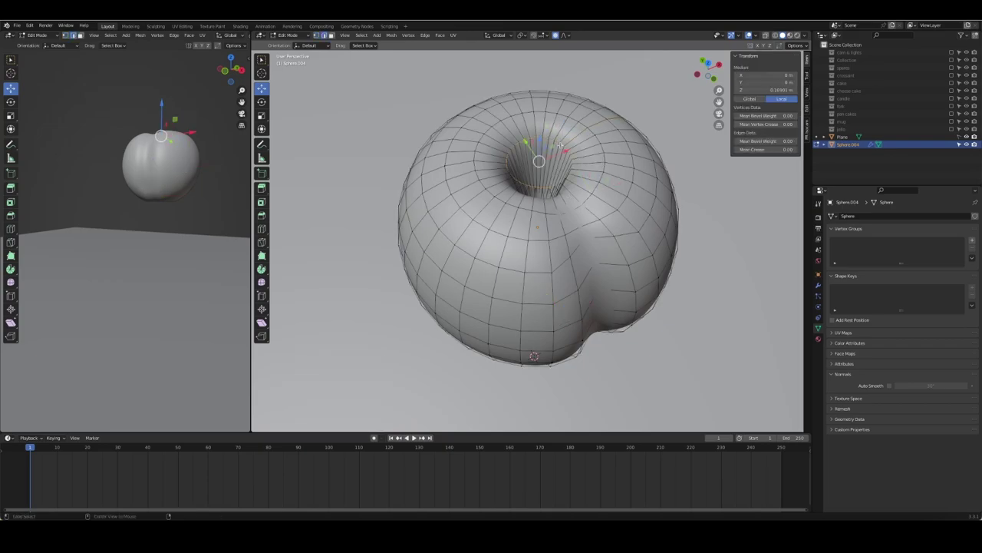
mouse_move(559, 144)
middle_mouse_down()
mouse_move(583, 161)
mouse_move(557, 56)
middle_mouse_up()
key("g")
key("z")
left_click(584, 170)
Step: Add a centred loop cut near the top dimple
key("ctrl+r")
left_click(545, 116)
right_click(548, 113)
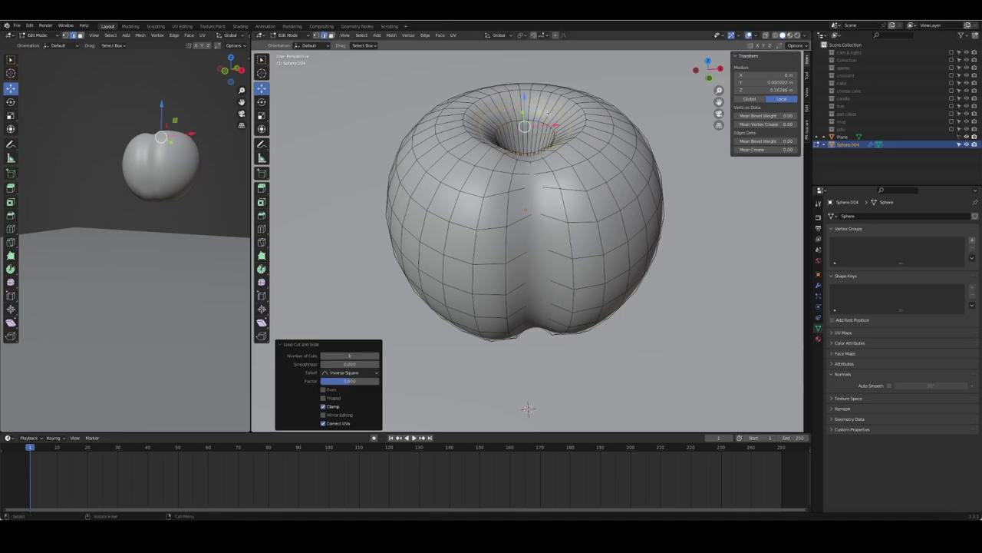
key("ctrl+r")
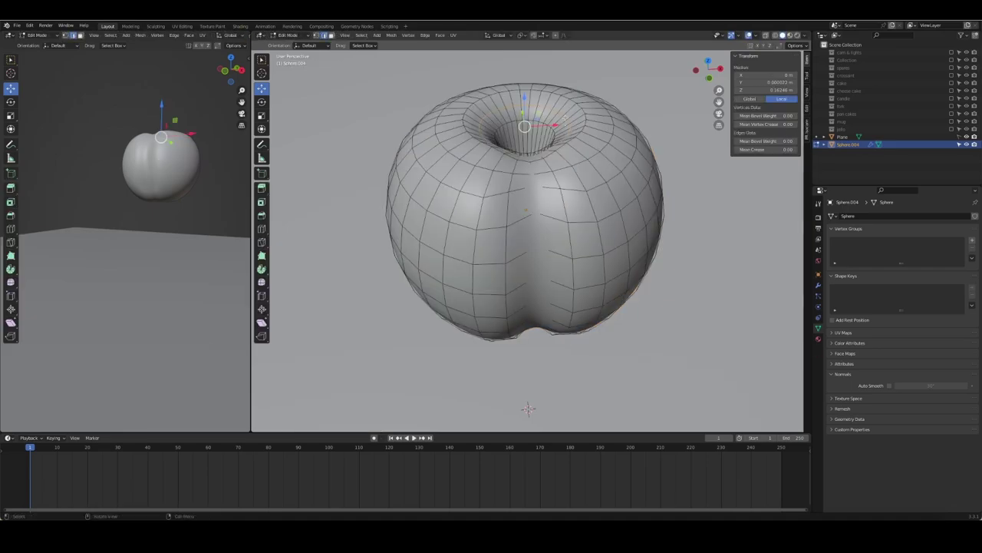
Step: Lower the dimple loop further along Z to deepen the stem well
middle_click_drag(538, 223, 574, 179)
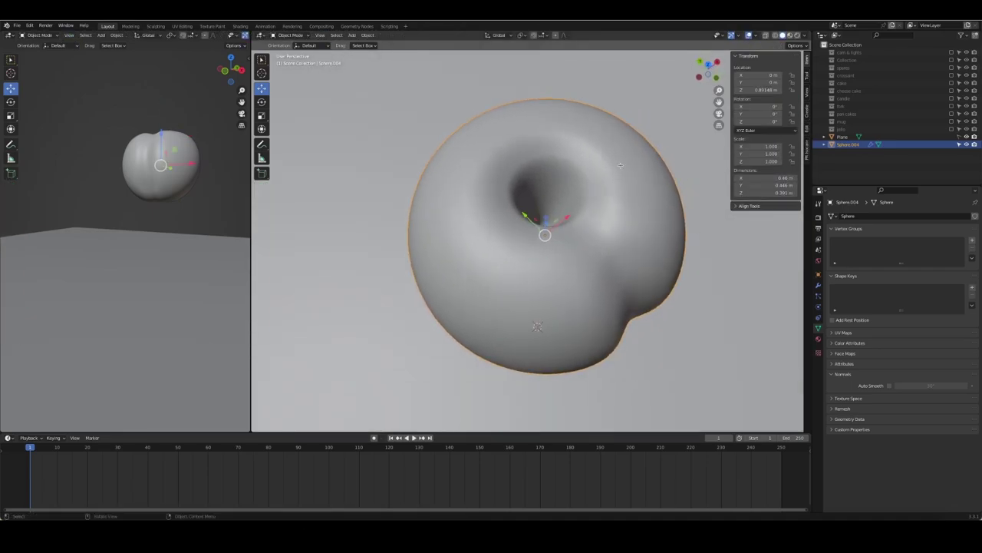
key("g")
key("z")
left_click(537, 330)
mouse_move(537, 330)
middle_mouse_down()
mouse_move(521, 389)
mouse_move(515, 346)
middle_mouse_up()
Step: Slide the dimple loop to tighten the dimple, then return to Object Mode
key("Tab")
key("Tab")
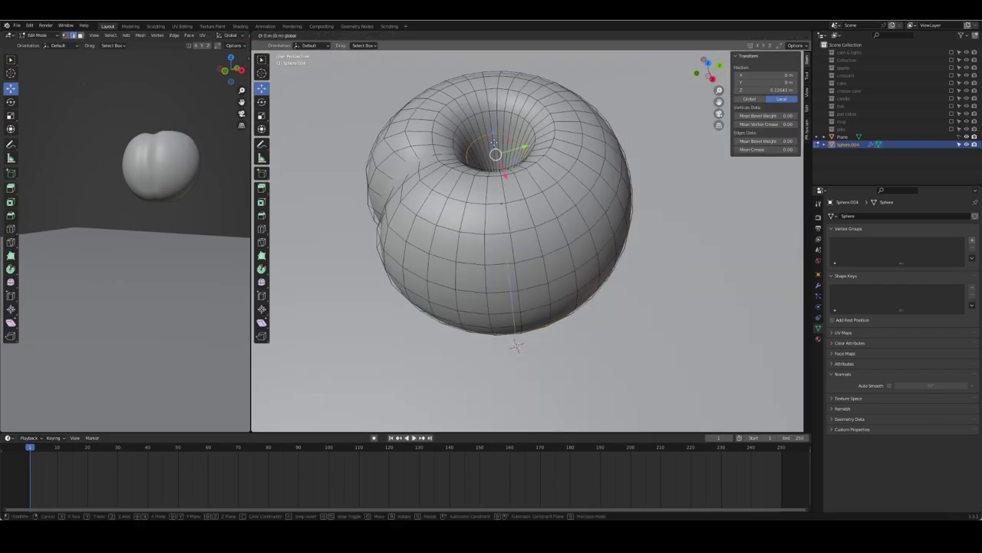
key("g")
key("z")
left_click(516, 347)
key("ctrl+2")
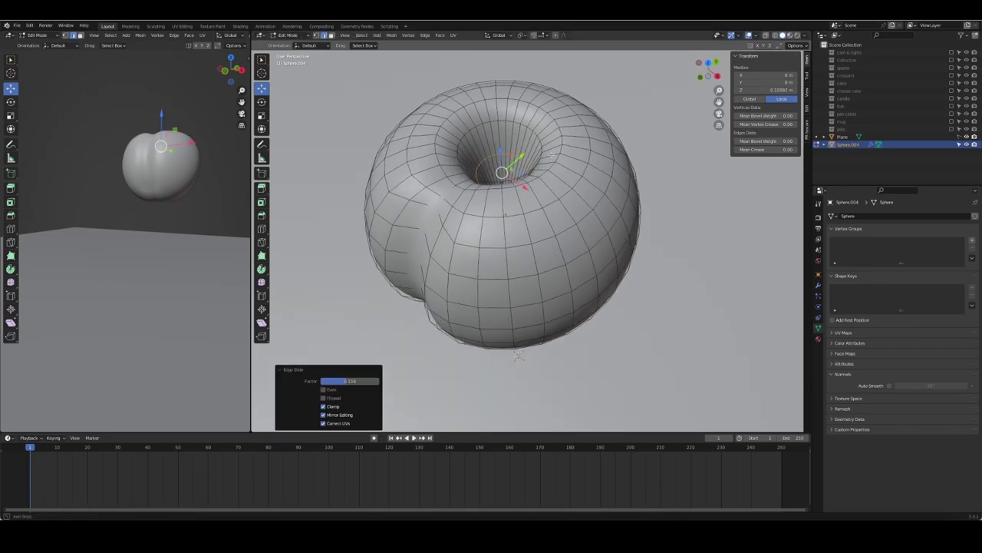
key("Tab")
Step: Deselect the body and frame it in front orthographic view with room above
mouse_move(501, 169)
middle_mouse_down()
mouse_move(595, 161)
mouse_move(614, 127)
mouse_move(539, 173)
mouse_move(577, 212)
middle_mouse_up()
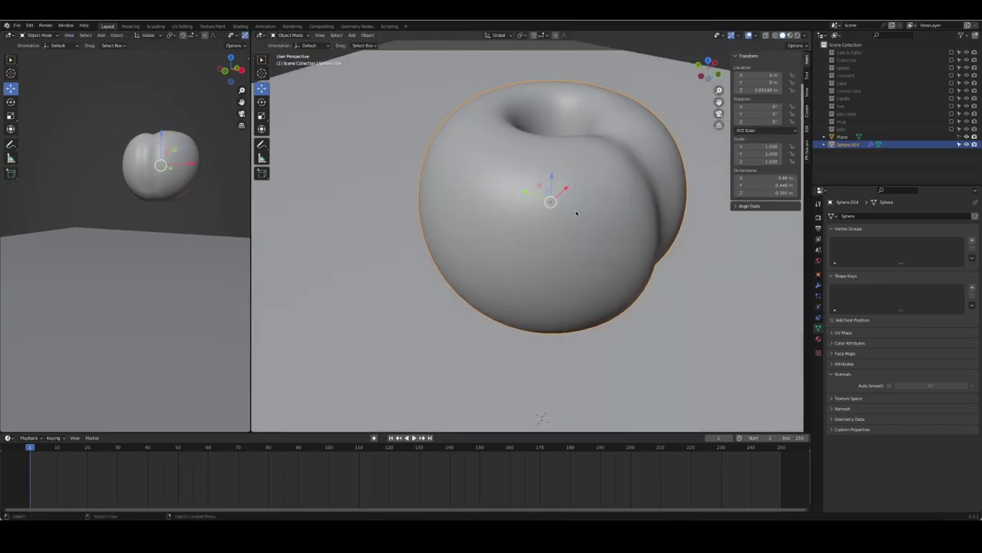
left_click(329, 279)
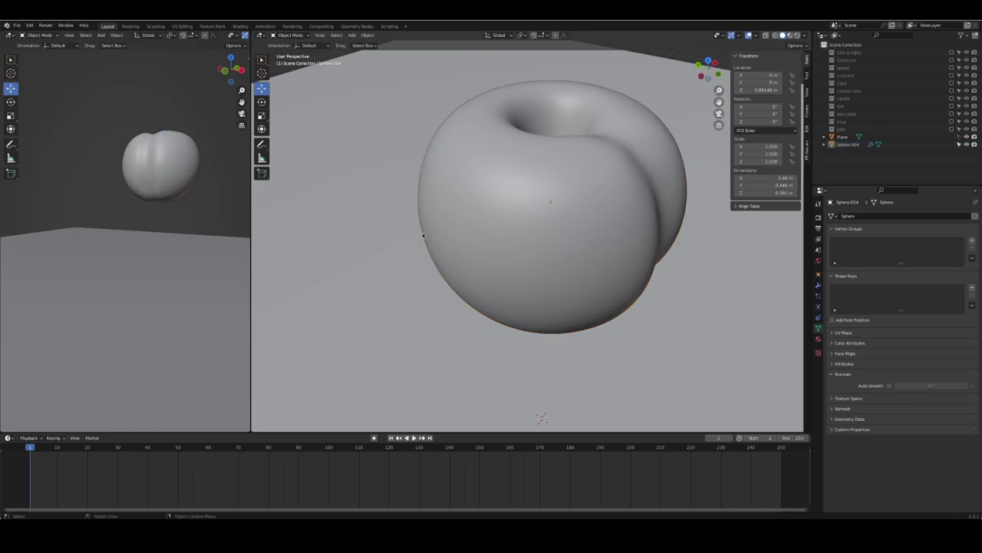
mouse_move(329, 279)
middle_mouse_down()
mouse_move(465, 235)
mouse_move(465, 202)
mouse_move(546, 197)
middle_mouse_up()
key("KP_1")
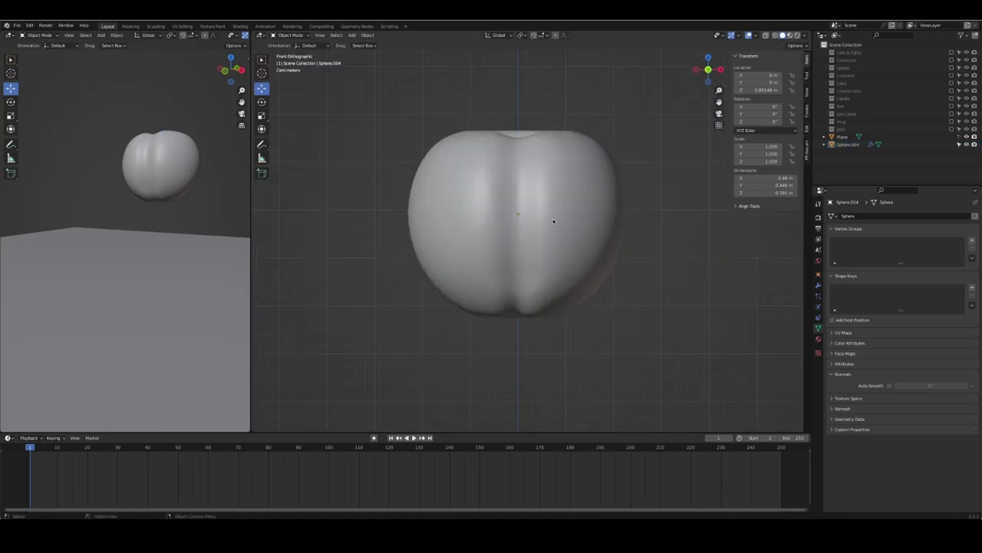
mouse_move(416, 234)
middle_mouse_down()
mouse_move(522, 325)
mouse_move(527, 402)
middle_mouse_up()
key("KP_1")
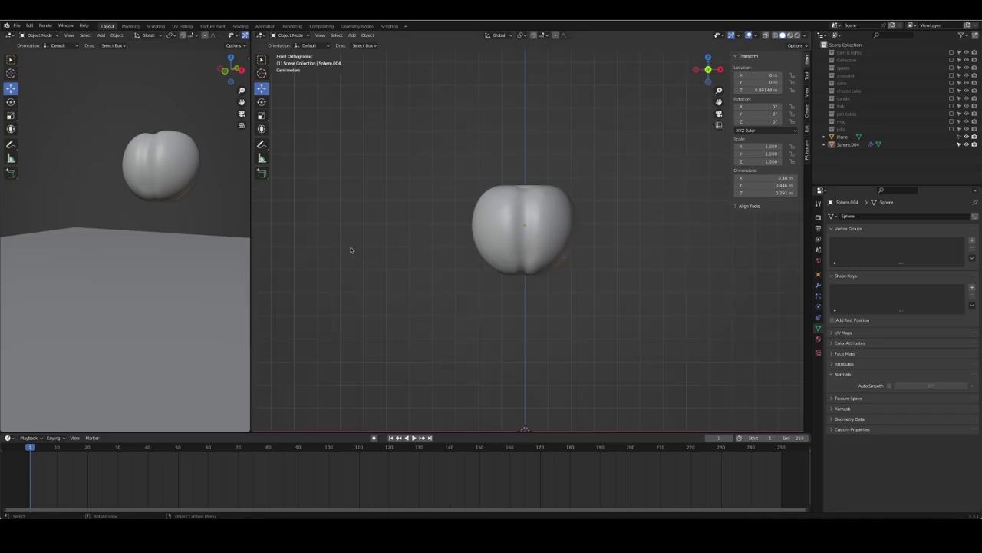
middle_click_drag(558, 185, 560, 222, "shift")
Step: Add and raise a cylinder, then undo it because it is oversized
key("shift+a")
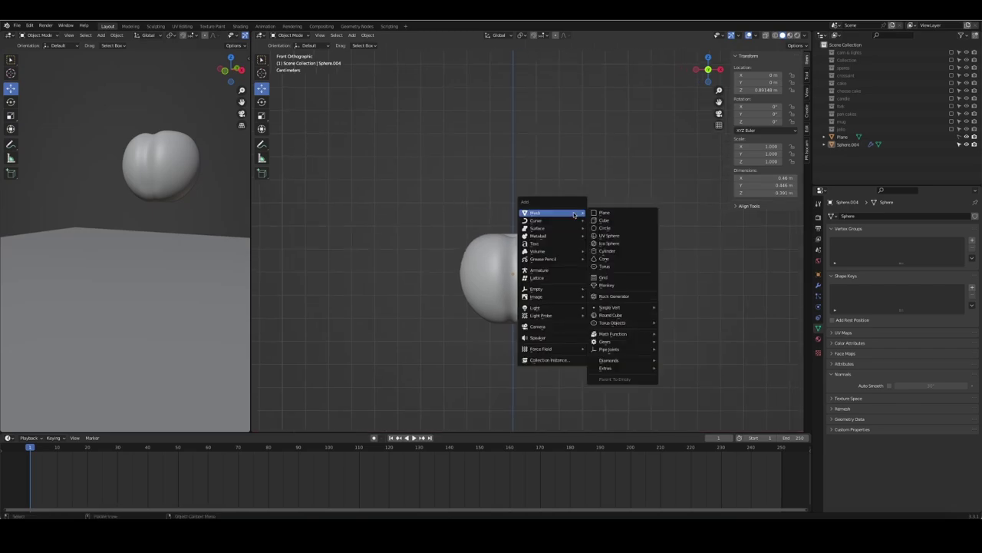
left_click(618, 251)
scroll(560, 273, "down", 5)
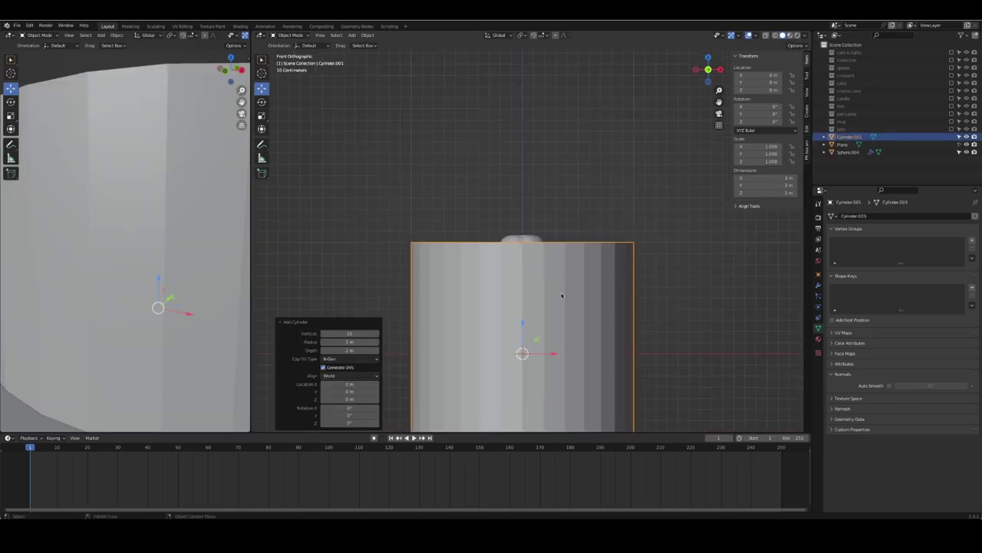
key("g")
key("z")
left_click(561, 149)
middle_click_drag(561, 149, 570, 293, "shift")
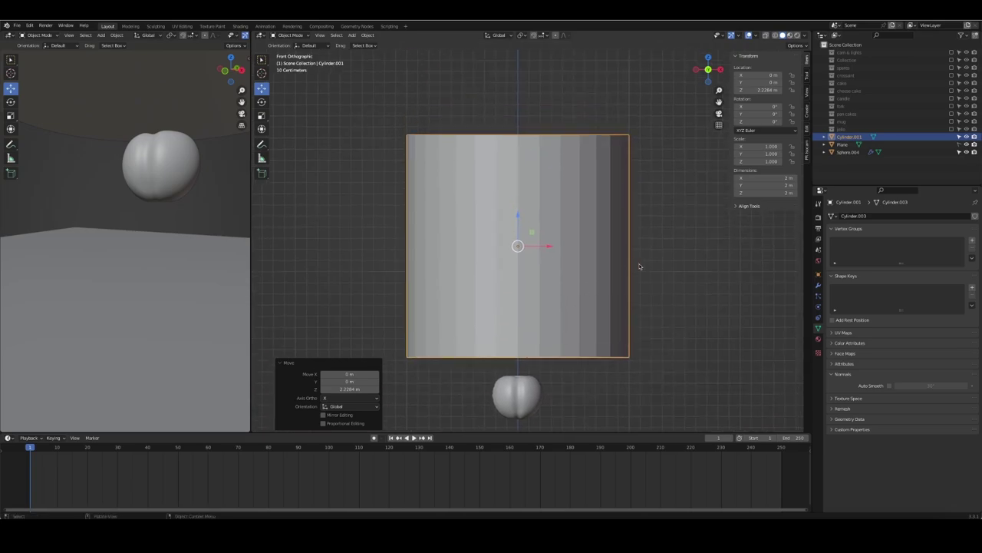
key("ctrl+z")
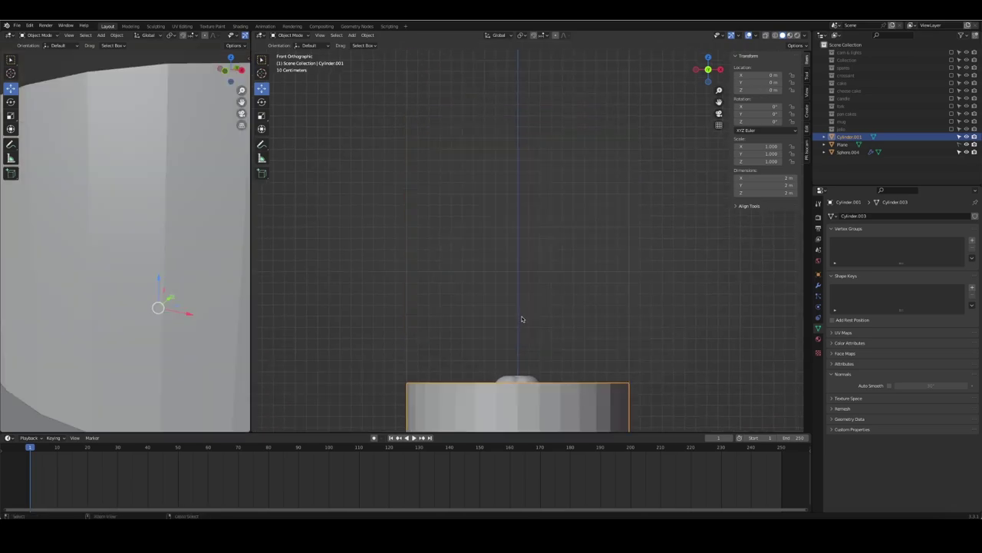
key("ctrl+z")
middle_click_drag(540, 322, 634, 272, "shift")
Step: Add a new cylinder with 16 vertices
key("shift+a")
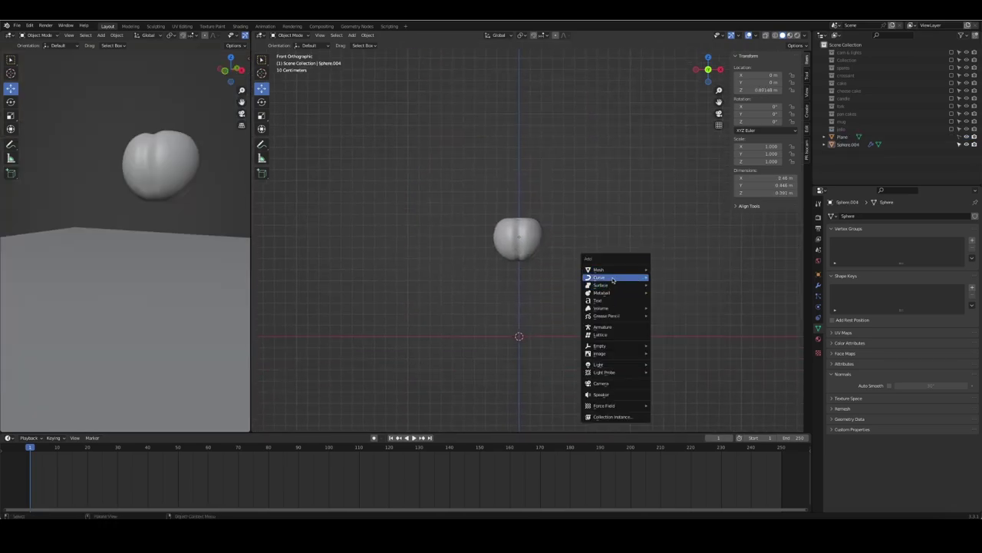
left_click(670, 307)
left_click(356, 332)
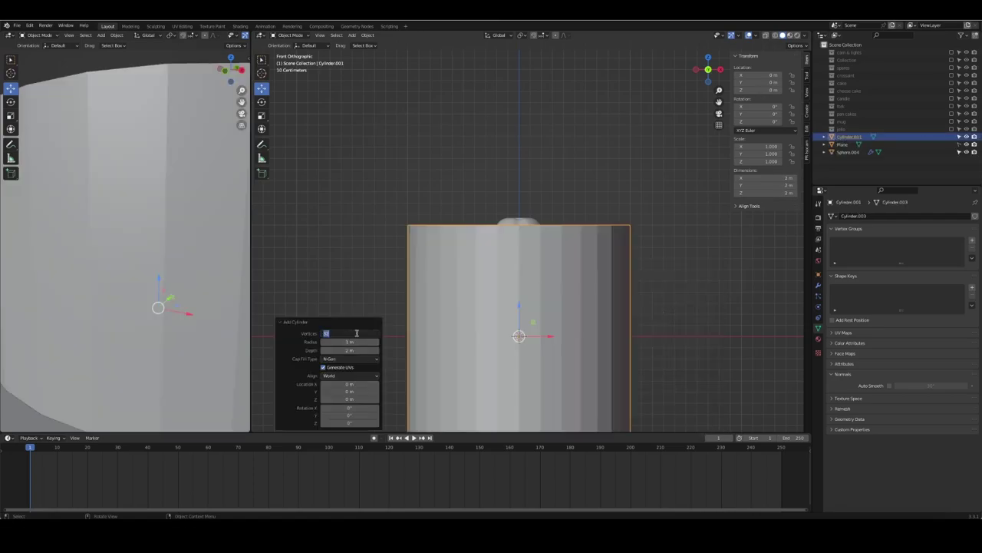
type("16")
key("Return")
Step: Shrink the cylinder in Edit Mode and raise it along Z above the body
key("Tab")
key("s")
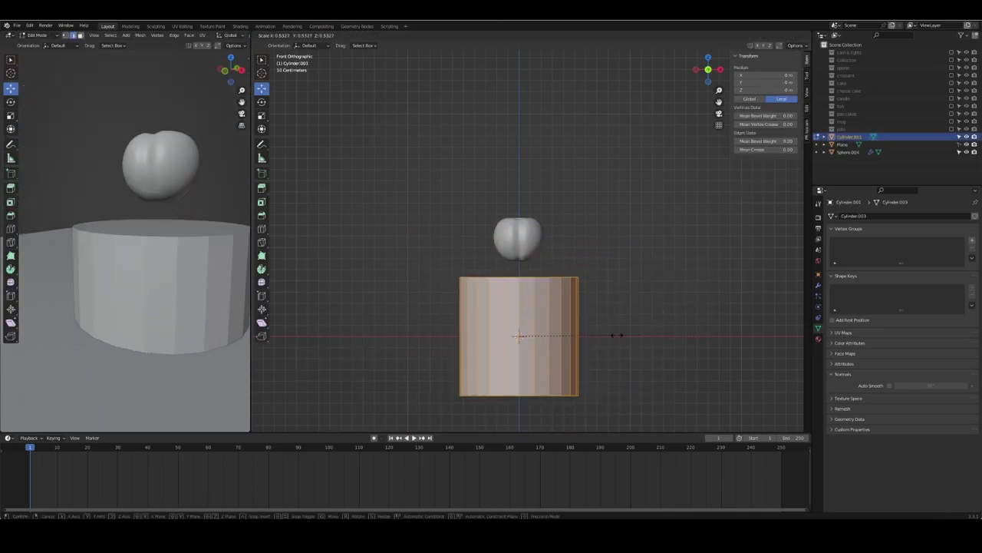
left_click(617, 335)
key("Tab")
key("g")
key("z")
left_click(530, 163)
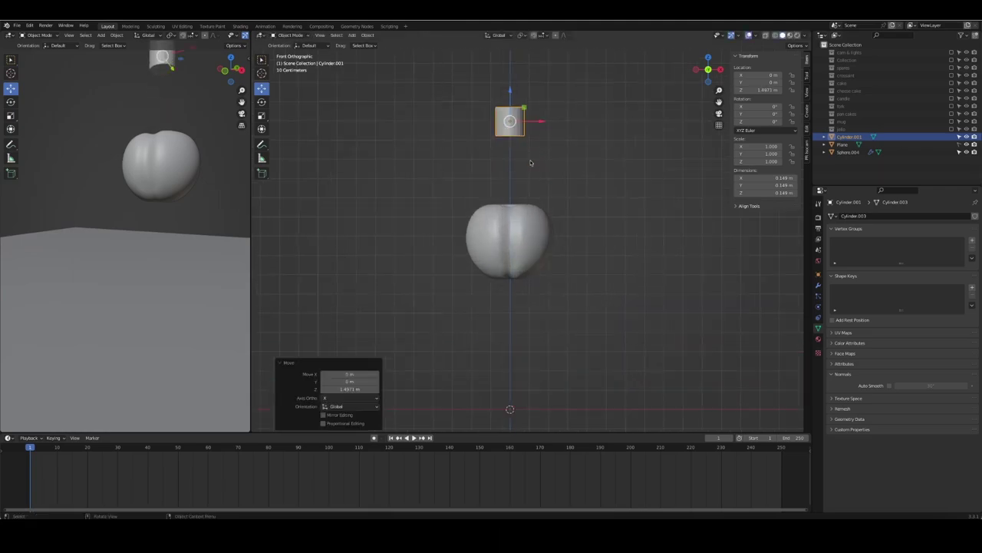
scroll(530, 163, "up", 3)
Step: Shrink the cylinder a little more and shade it smooth
key("Tab")
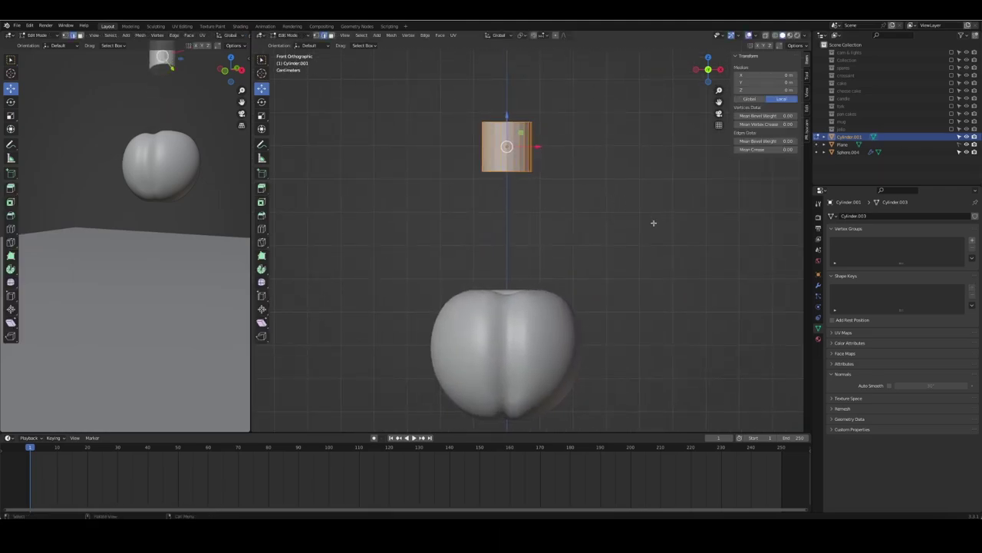
key("s")
left_click(576, 167)
key("s")
key("z")
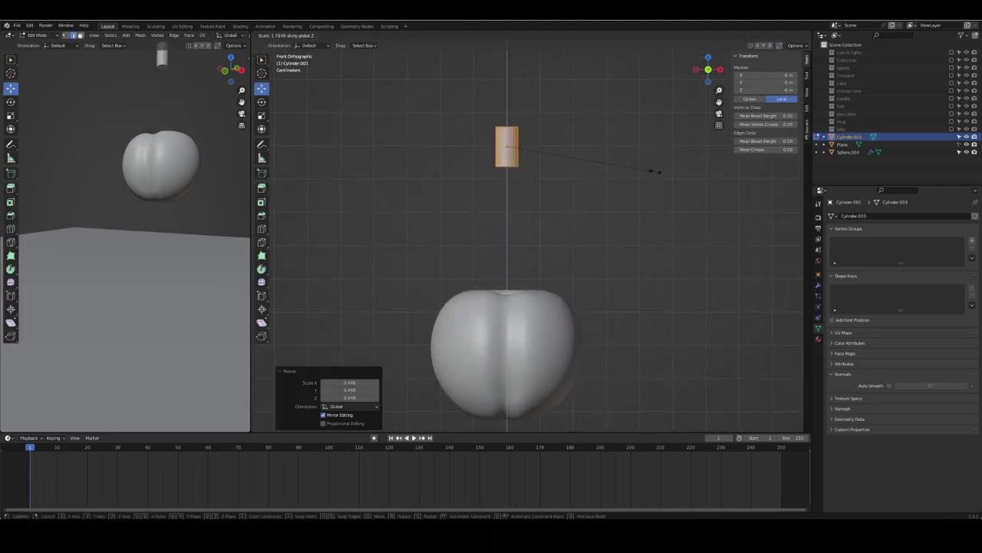
key("Escape")
key("Tab")
right_click(507, 146)
Step: Shade the stem cylinder smooth and round it with a Ctrl+2 Subdivision modifier
left_click(476, 136)
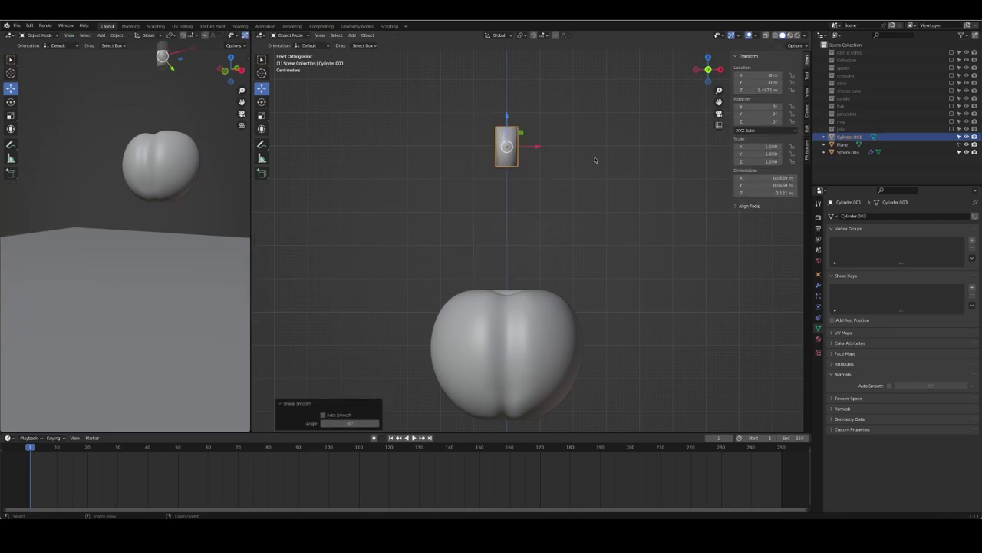
key("ctrl+2")
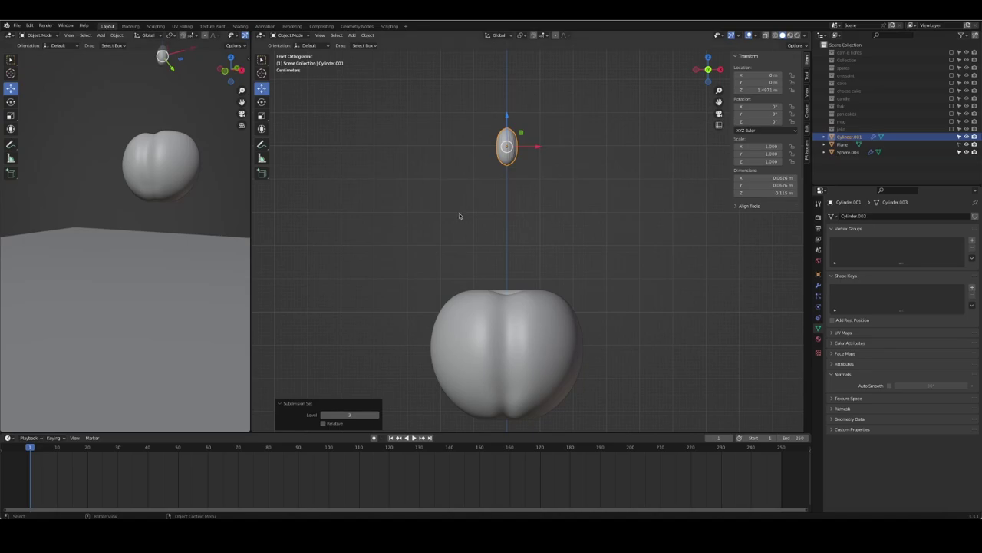
left_click(459, 216)
left_click(506, 148)
left_click(388, 153)
left_click(513, 157)
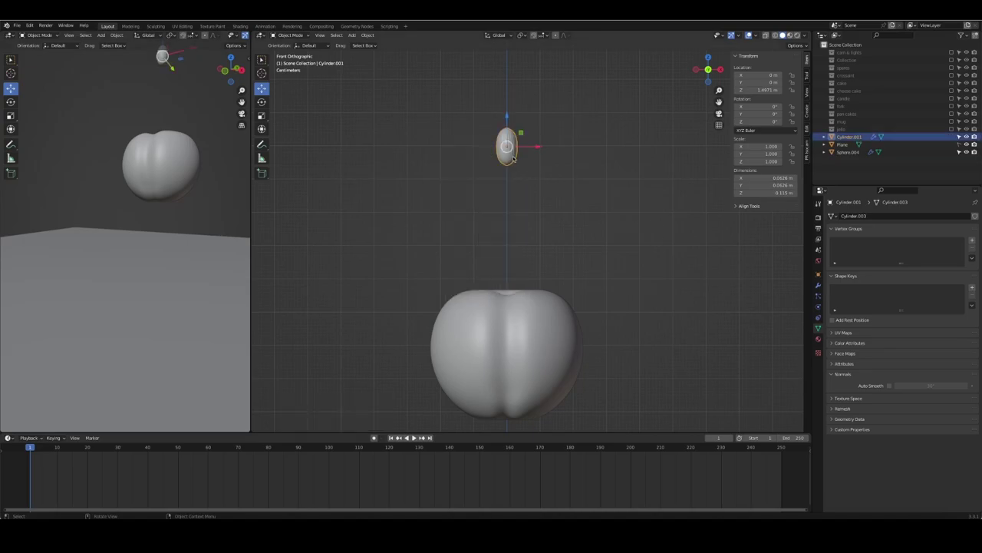
left_click(818, 284)
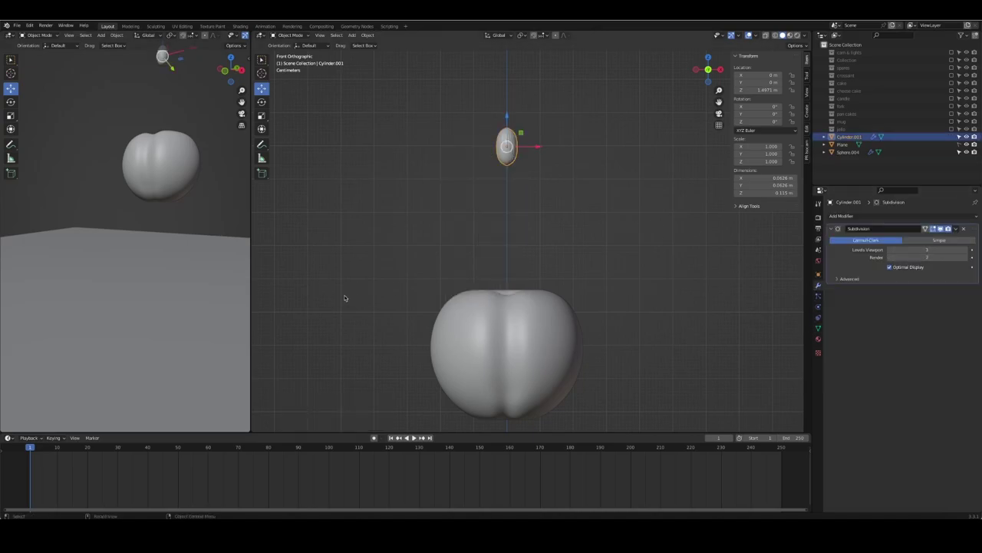
left_click(464, 221)
left_click(517, 175)
Step: Inset the cylinder's bottom face in Edit Mode
key("Tab")
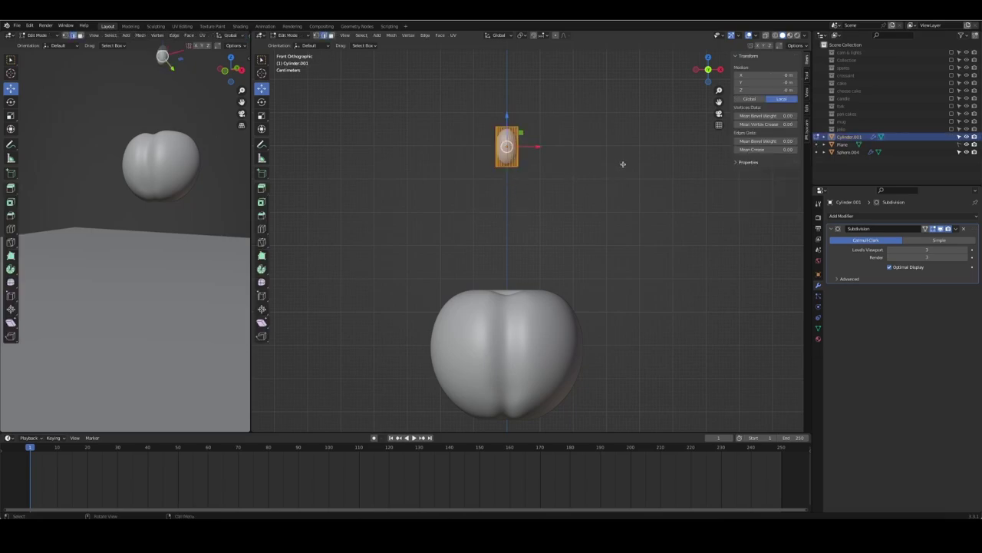
key("Tab")
left_click(507, 146)
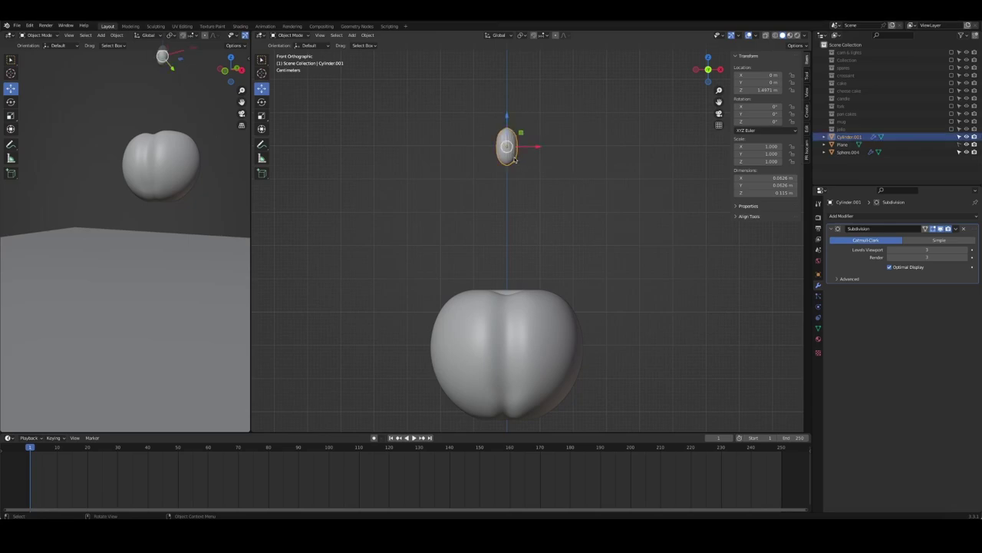
key("Tab")
middle_click_drag(537, 176, 511, 210)
scroll(511, 210, "up", 3)
left_click(506, 158)
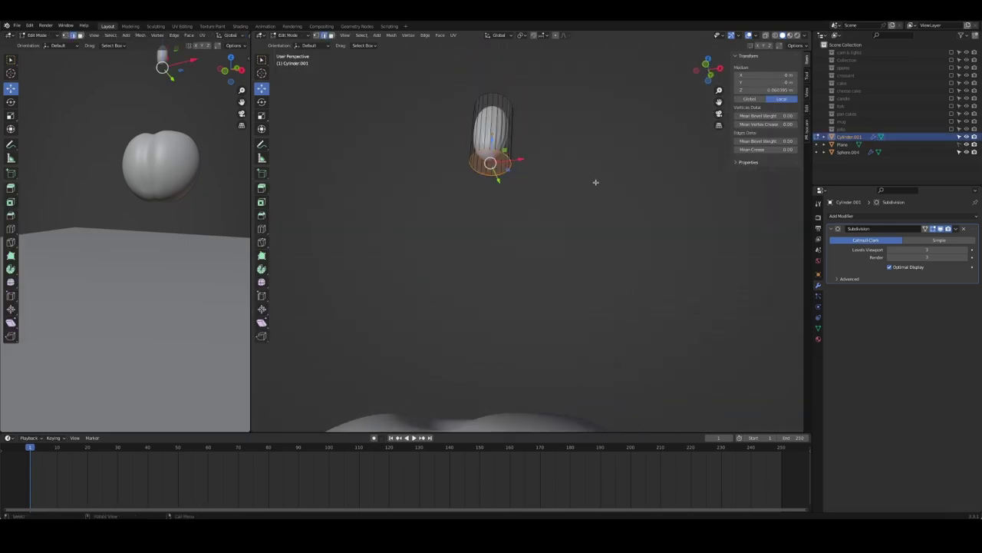
key("i")
left_click(596, 186)
mouse_move(596, 186)
middle_mouse_down()
mouse_move(545, 214)
mouse_move(468, 168)
middle_mouse_up()
key("Tab")
Step: In front view, lower the cylinder along Z into the dimple on the cherry's top
key("KP_1")
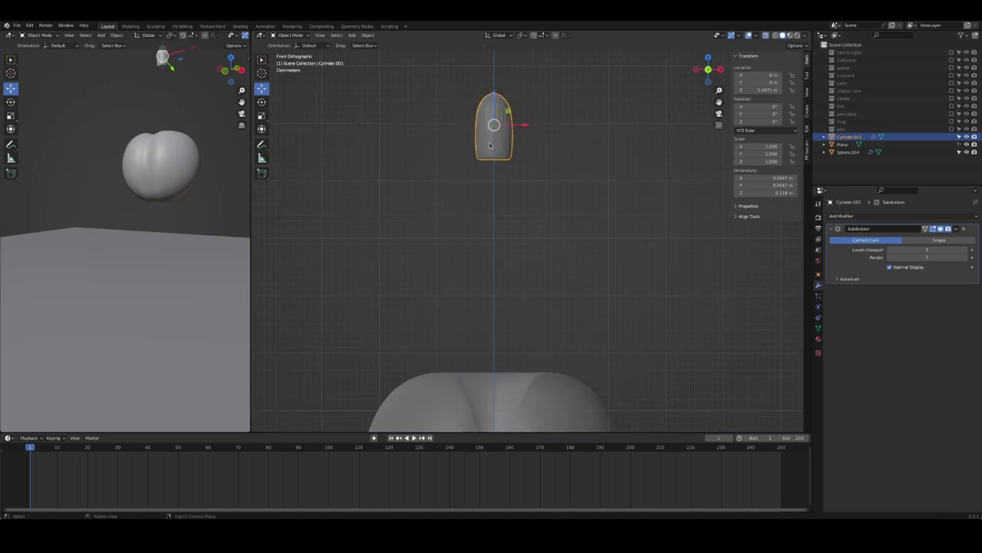
key("g")
key("z")
left_click(532, 271)
middle_click_drag(533, 272, 533, 164, "shift")
key("g")
key("z")
left_click(430, 315)
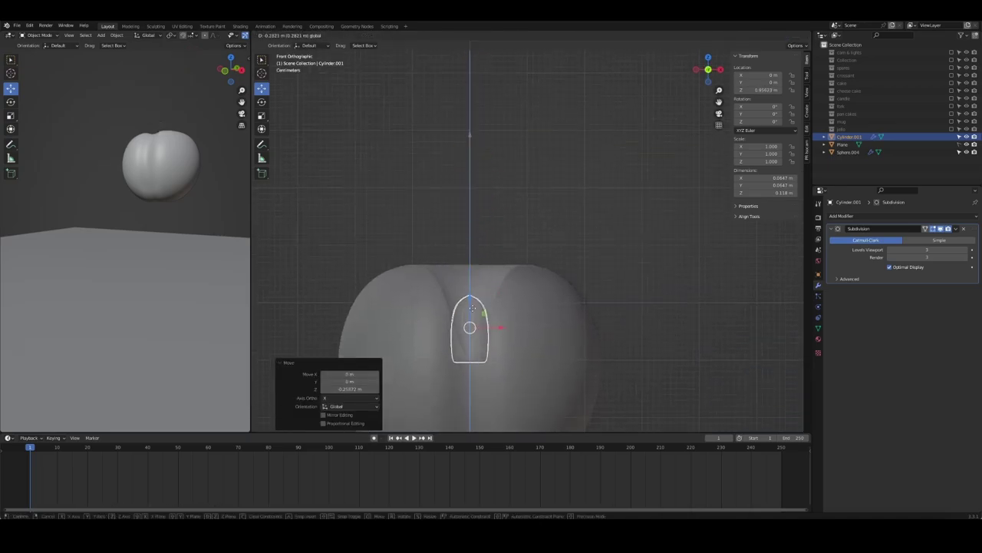
middle_click_drag(511, 259, 547, 190, "shift")
left_click(373, 253)
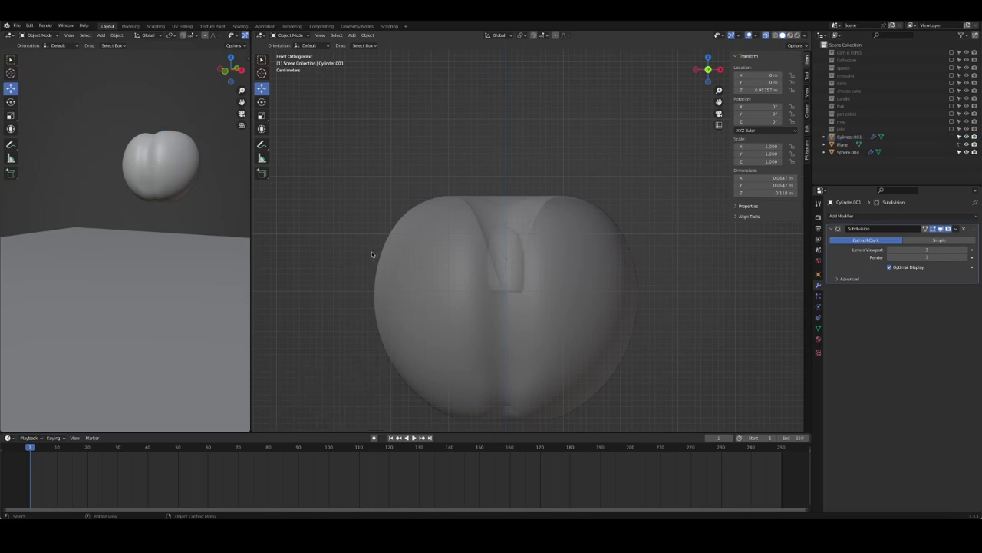
left_click(508, 257)
Step: Add a loop cut around the stem and slide it down toward the base
key("Tab")
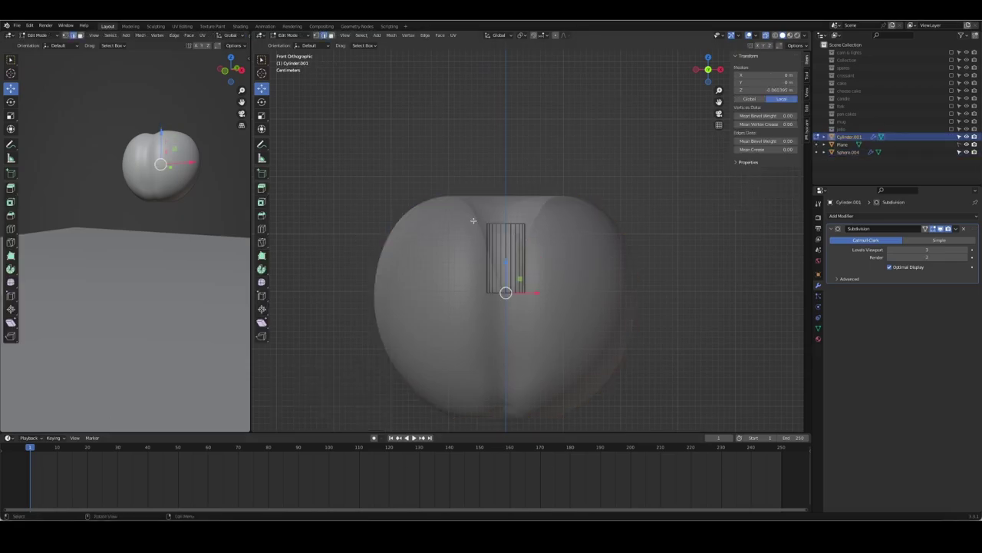
key("ctrl+r")
left_click(516, 264)
right_click(519, 267)
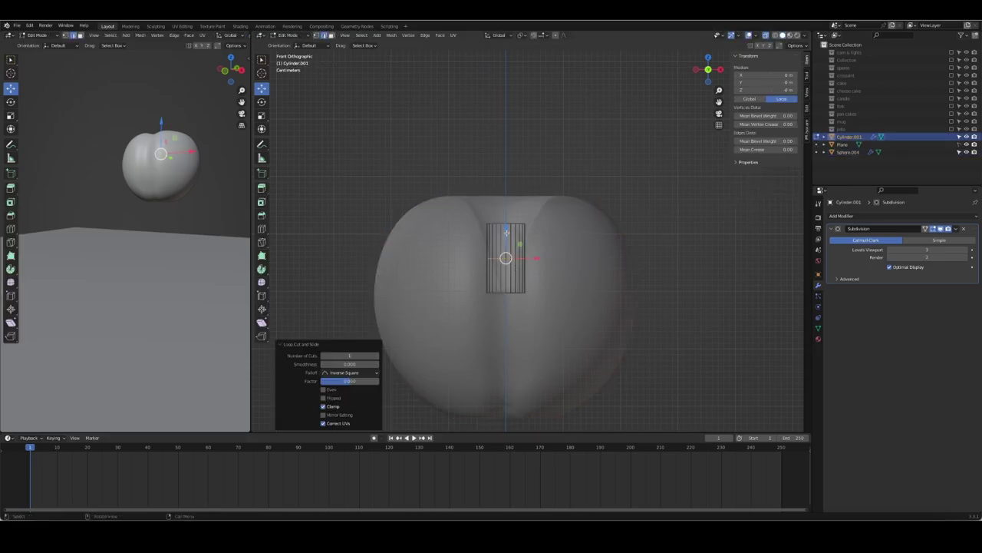
left_click_drag(506, 231, 503, 224)
Step: Raise the stem's top edge ring to lengthen it, then shift it left to tilt the stem
key("a")
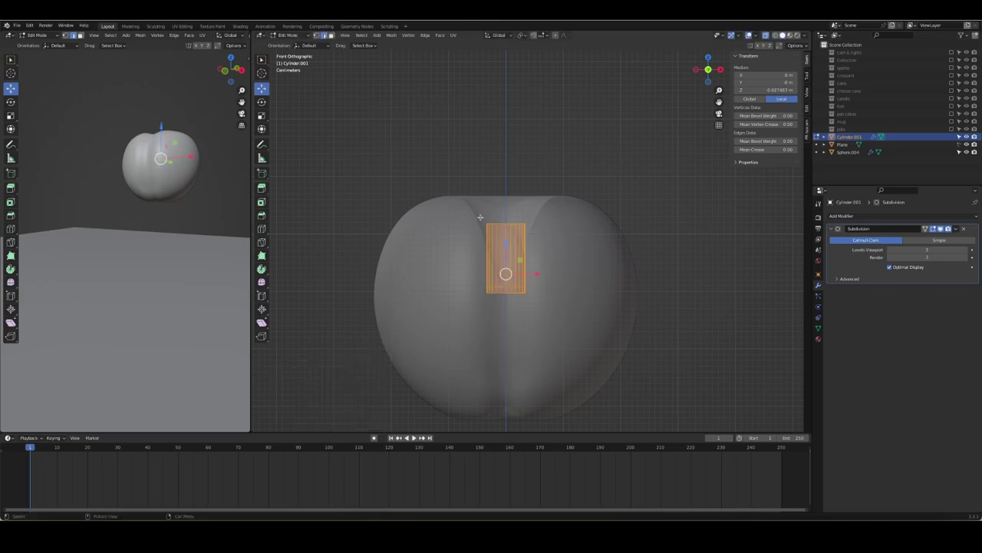
key("1")
left_click(497, 224, "alt")
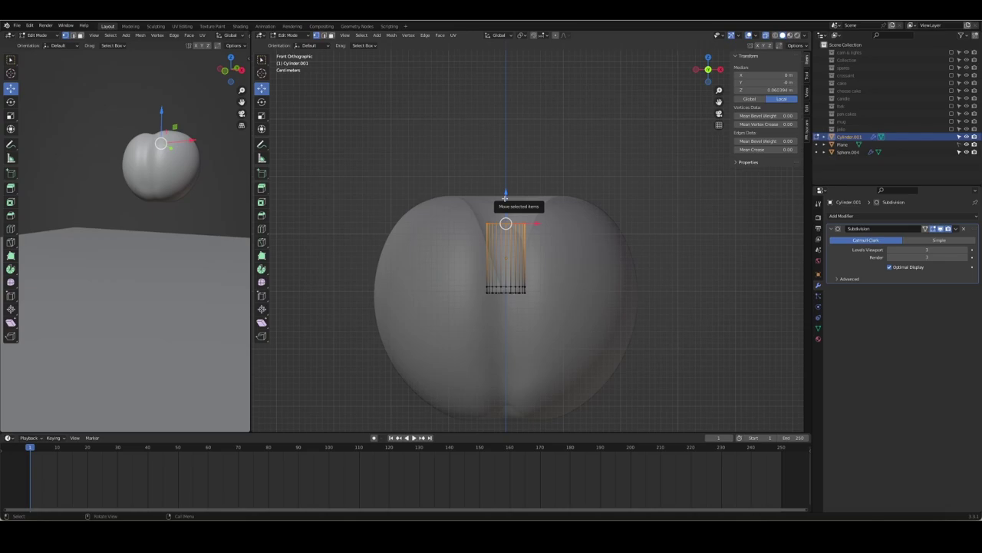
scroll(504, 218, "down", 4)
left_click_drag(519, 201, 532, 72)
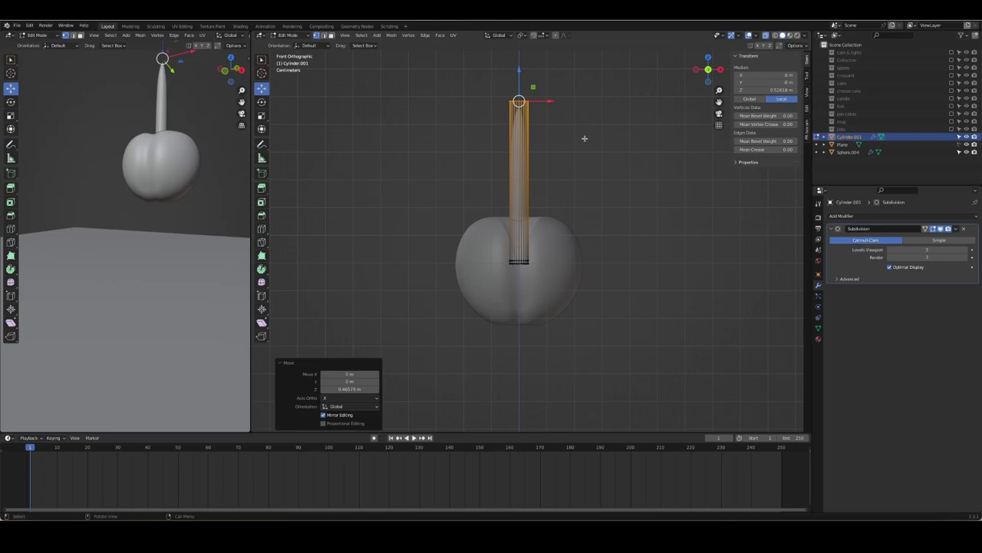
key("g")
left_click(382, 144)
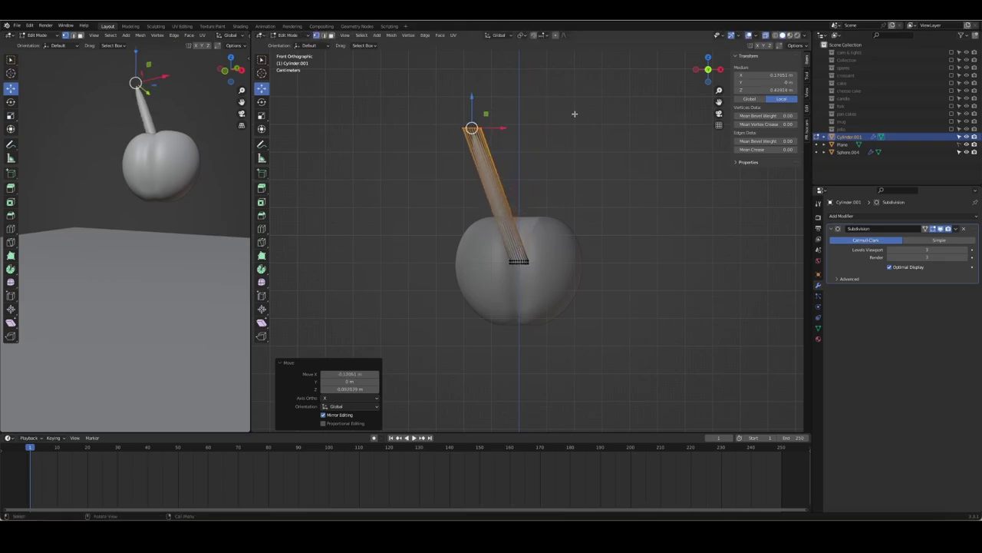
Step: Extrude the top ring into a second, bent upper stem section
key("e")
left_click(547, 62)
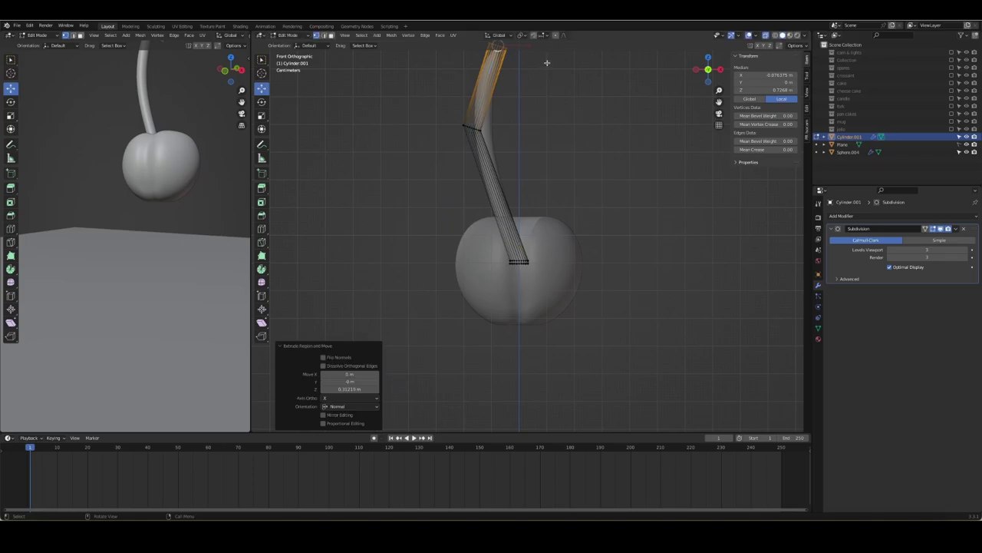
middle_click_drag(546, 62, 548, 205, "shift")
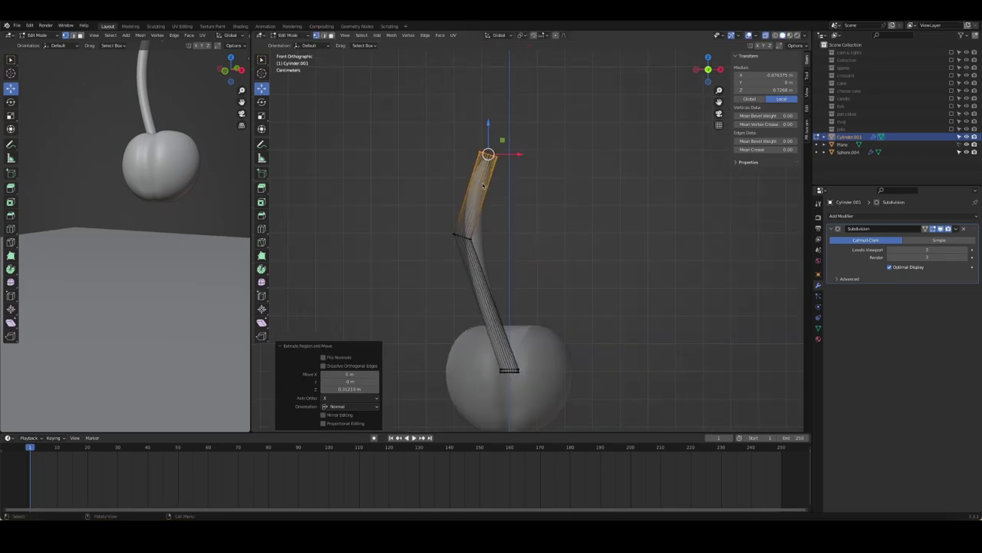
middle_click_drag(482, 185, 473, 165)
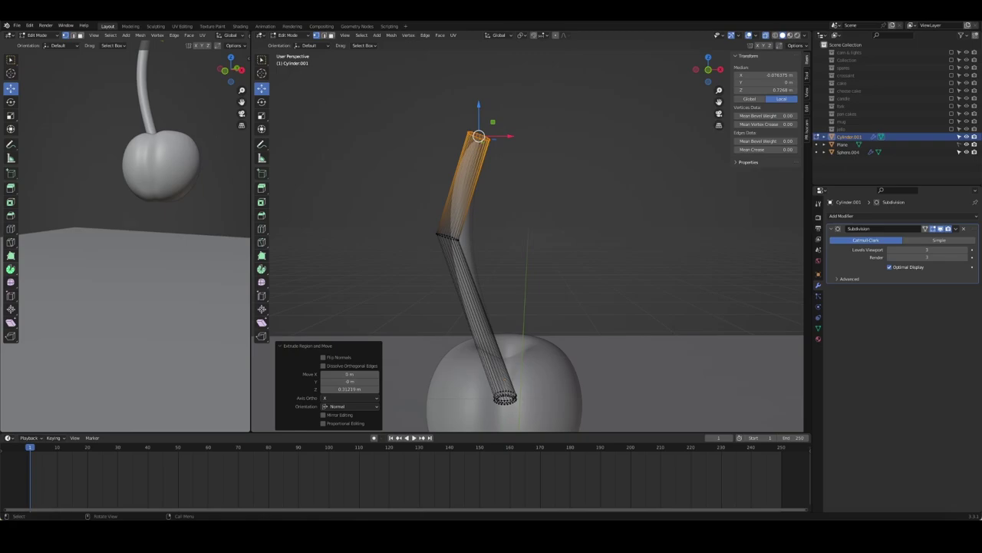
Step: Extrude two short sections from the stem's top ring in front view
left_click(442, 113)
key("KP_1")
left_click_drag(441, 113, 513, 158)
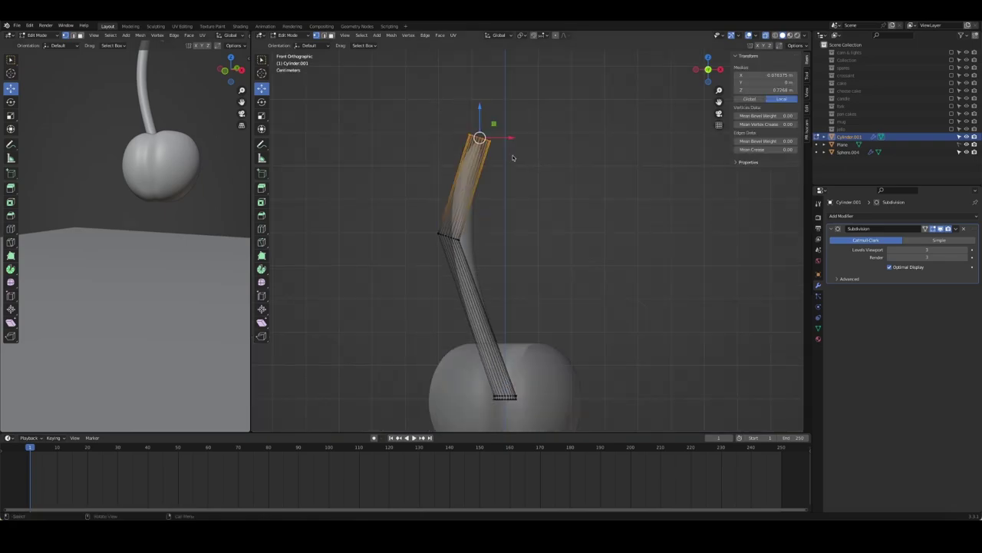
key("e")
left_click(485, 156)
key("e")
left_click(488, 147)
Step: Extrude a longer tip section and scale its top ring down to narrow it
key("e")
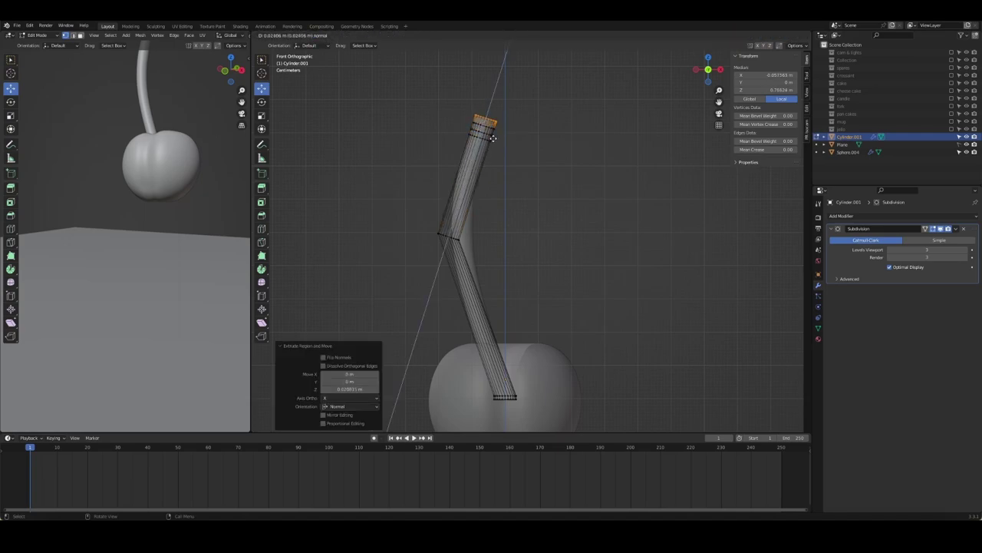
left_click(493, 138)
key("e")
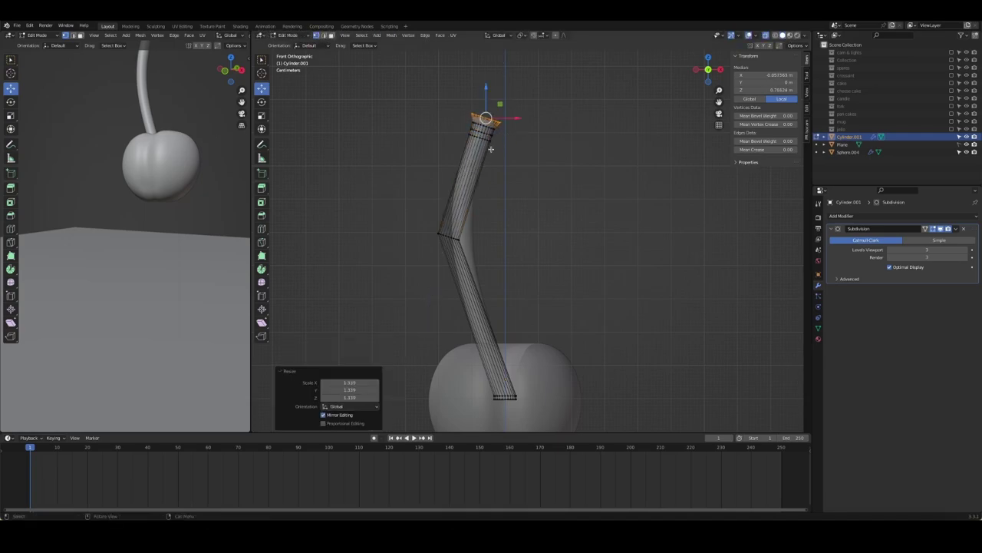
left_click(585, 130)
key("s")
left_click(587, 136)
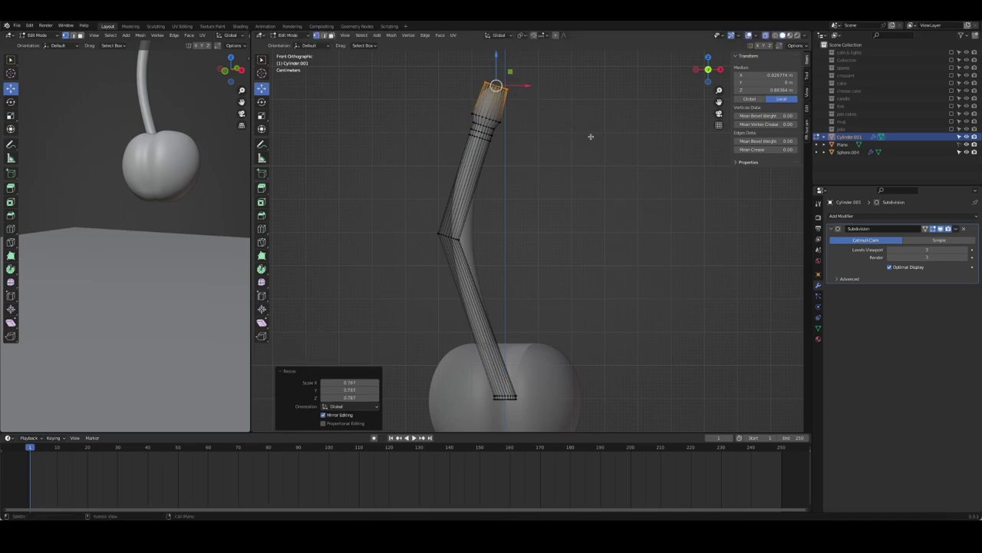
key("Tab")
key("Tab")
key("Tab")
key("Tab")
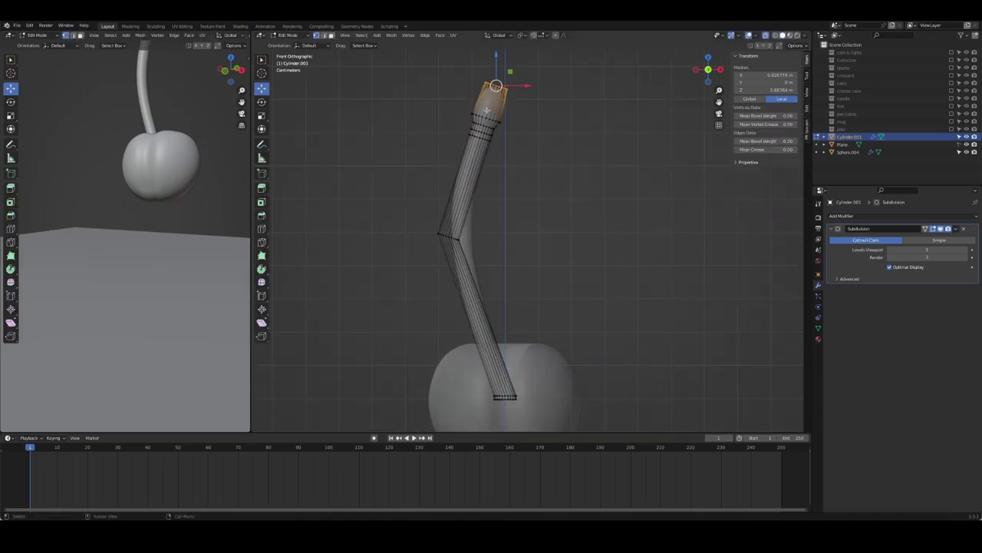
Step: Rotate the lower stem section by -25.6° and rescale it to start the bend
left_click(473, 315, "alt")
key("r")
left_click(634, 281)
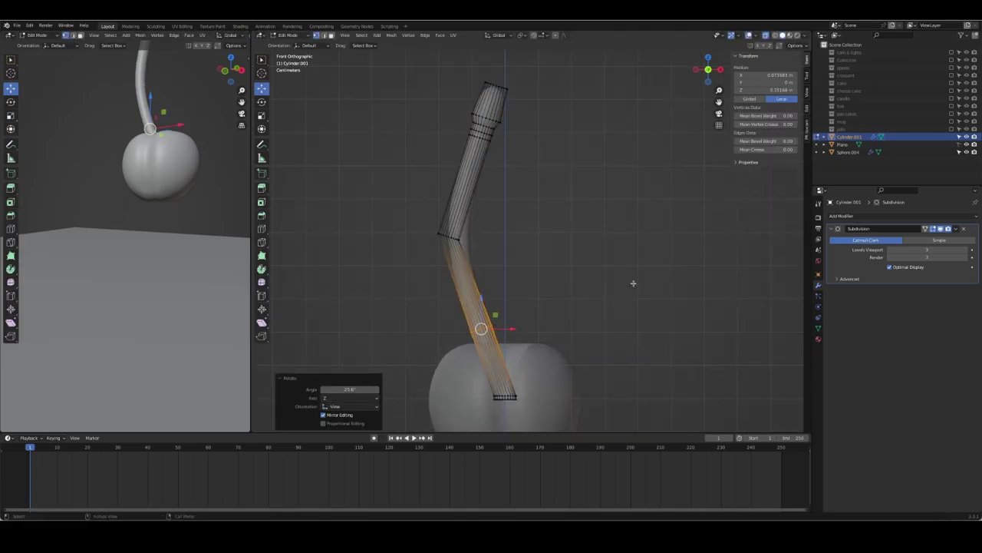
key("s")
left_click(482, 325, "alt")
left_click_drag(483, 325, 503, 321)
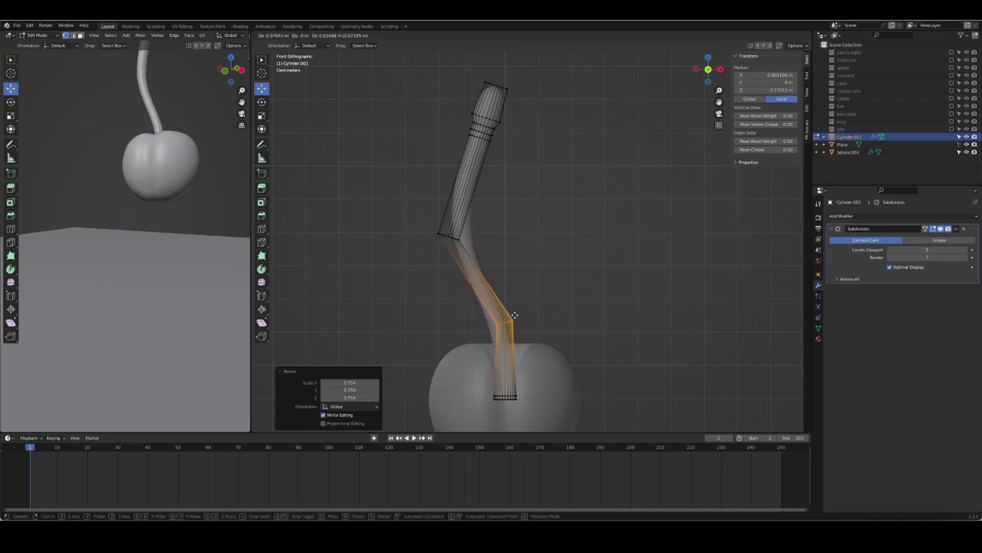
Step: Move a mid-stem loop left and down and shrink it to narrow the joint
left_click(453, 234, "alt")
key("g")
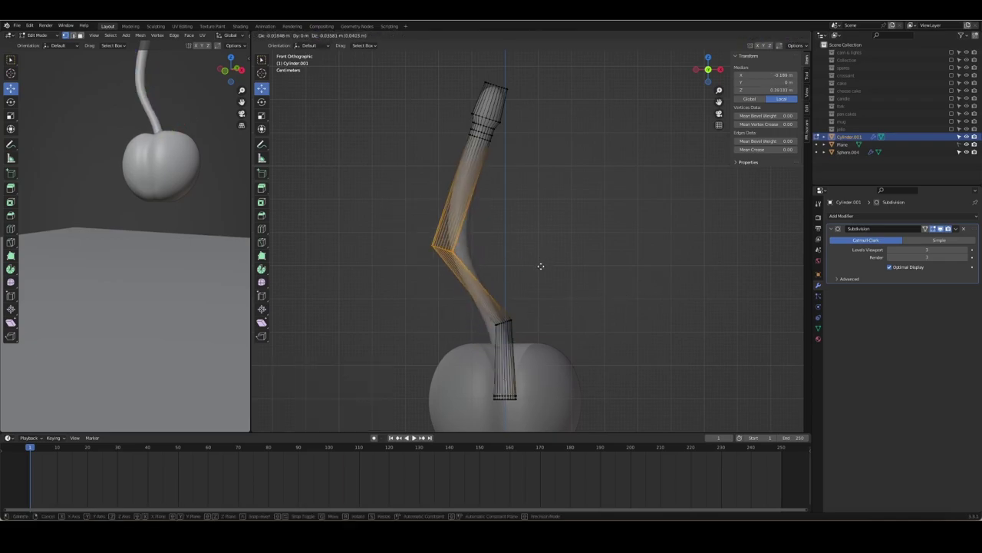
left_click(537, 278)
key("s")
left_click(538, 253)
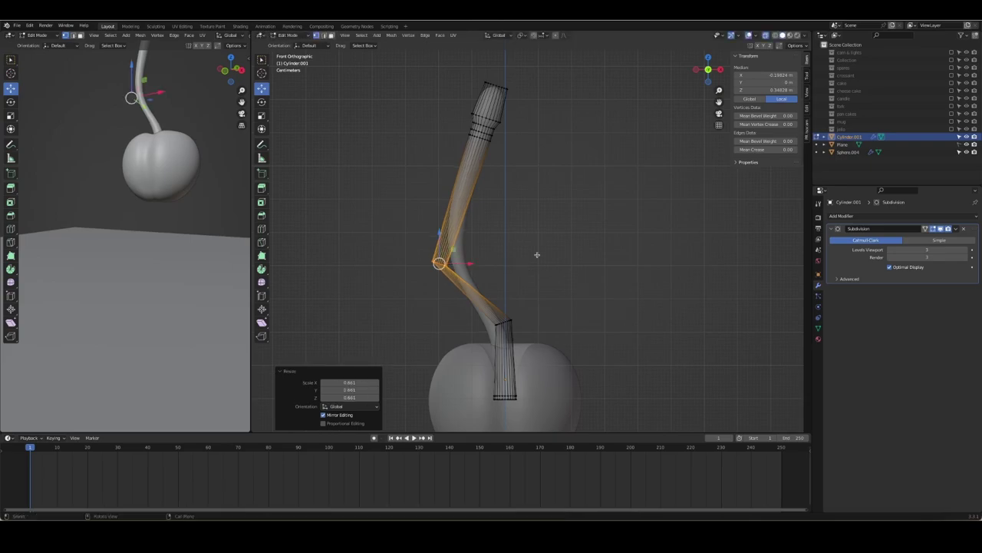
Step: Rotate and reposition the upper stem loops into an S-like curve
left_click_drag(449, 69, 562, 151)
key("r")
left_click(602, 153)
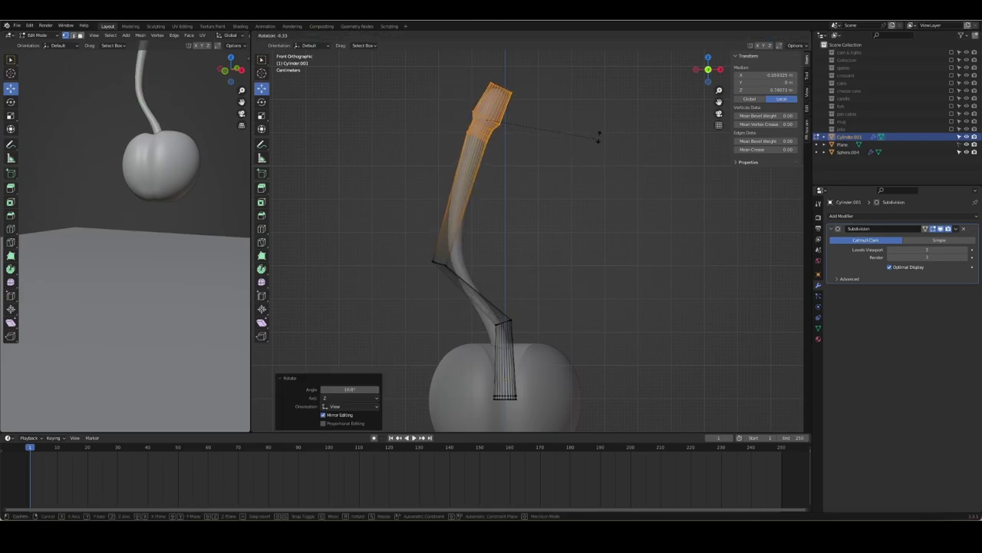
key("g")
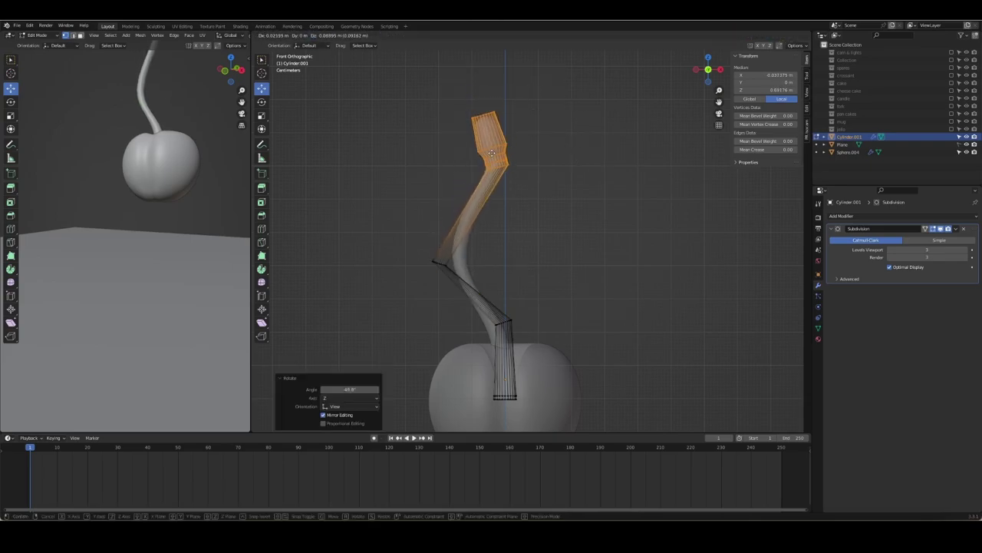
left_click(492, 144)
key("r")
left_click(572, 215)
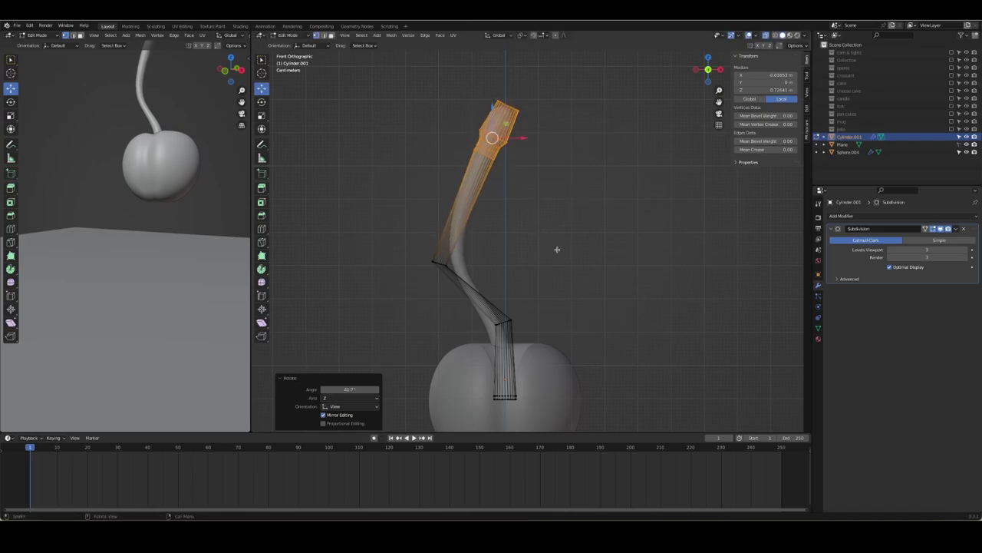
key("Tab")
key("Tab")
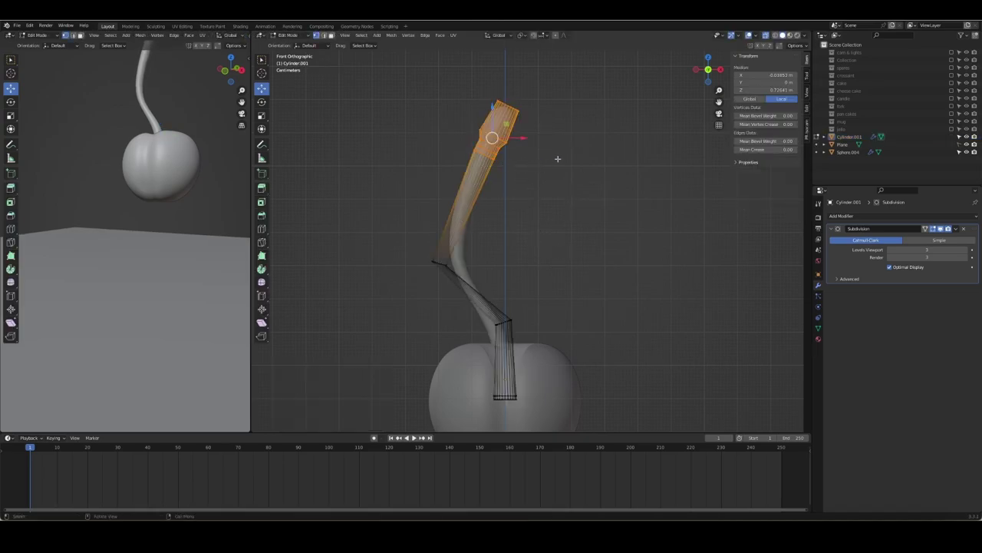
middle_click_drag(558, 158, 540, 235, "shift")
Step: Shrink the stem's top ring slightly and slide it along the stem
left_click(484, 185, "alt")
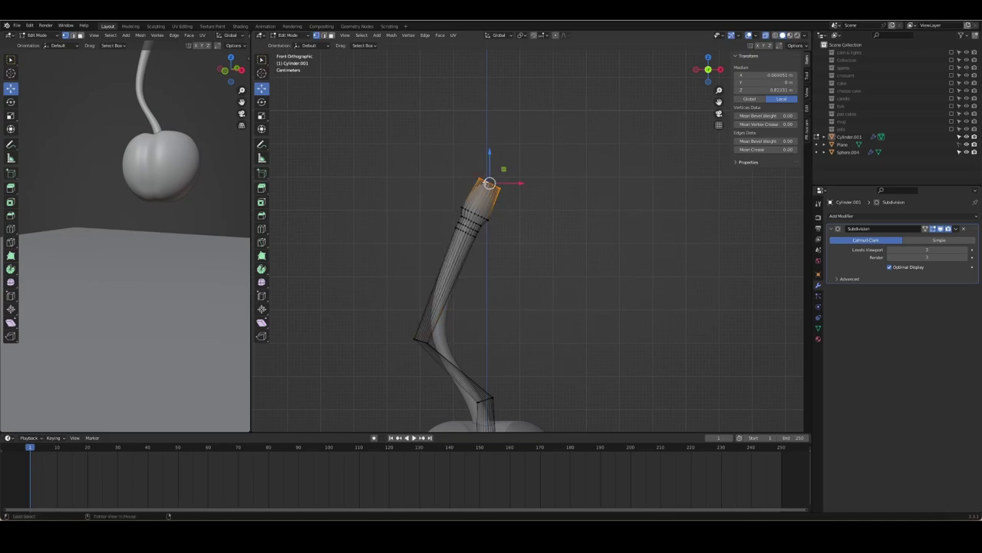
left_click(491, 191, "ctrl")
left_click(478, 323)
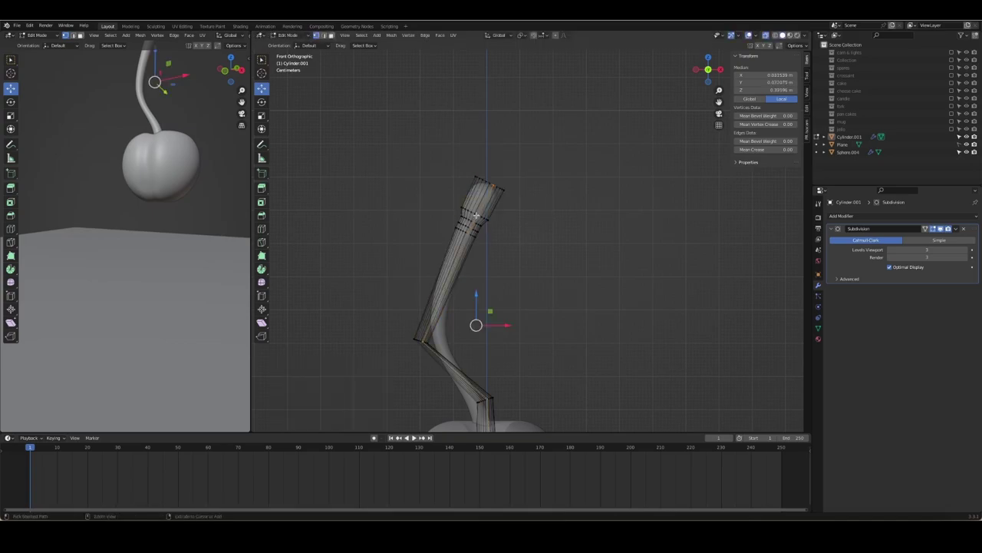
left_click(480, 217, "ctrl")
left_click(480, 216, "alt")
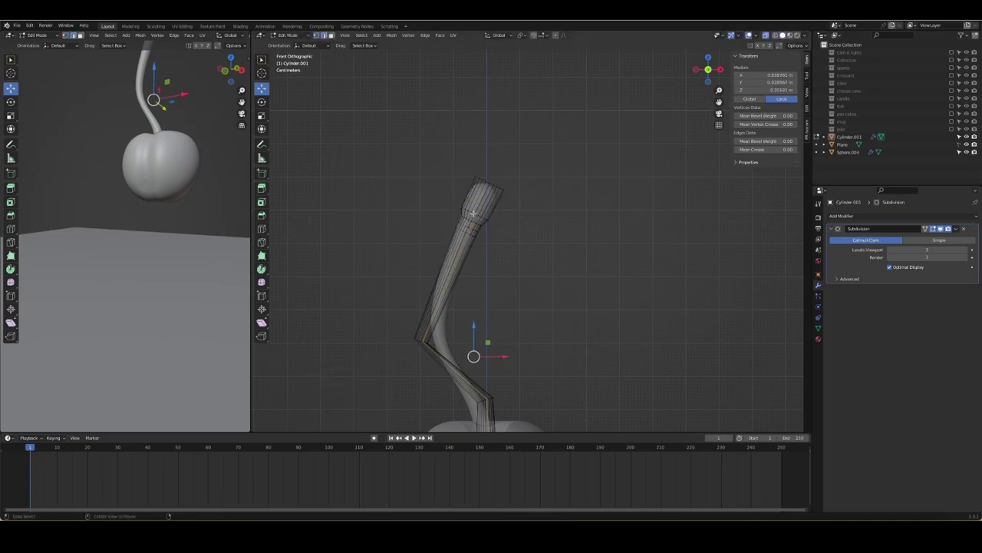
key("s")
left_click(584, 246)
mouse_move(584, 246)
middle_mouse_down()
mouse_move(499, 219)
mouse_move(499, 185)
middle_mouse_up()
key("g")
key("g")
left_click(492, 190)
Step: Cap the open stem tip with a face and inset it by about 0.016 m
key("e")
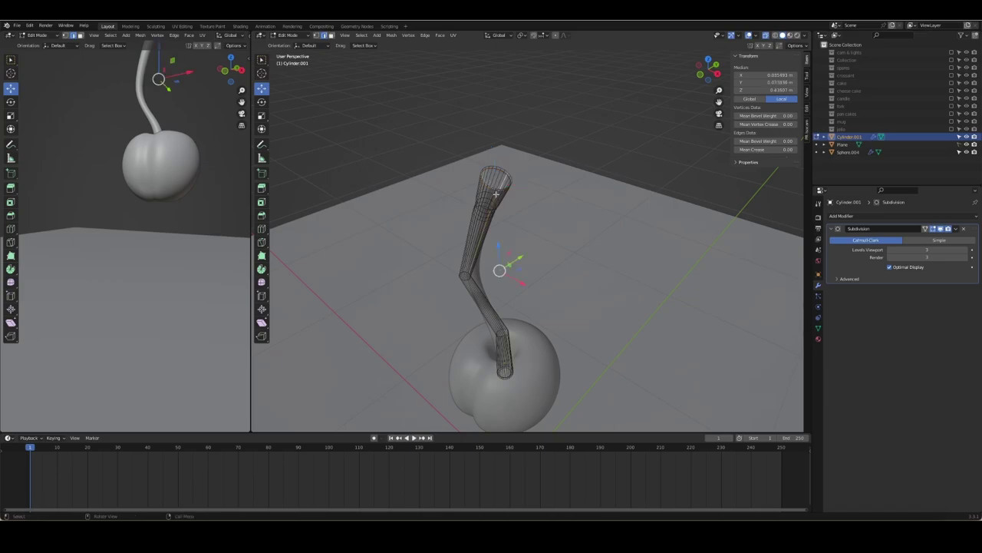
left_click(587, 188)
key("i")
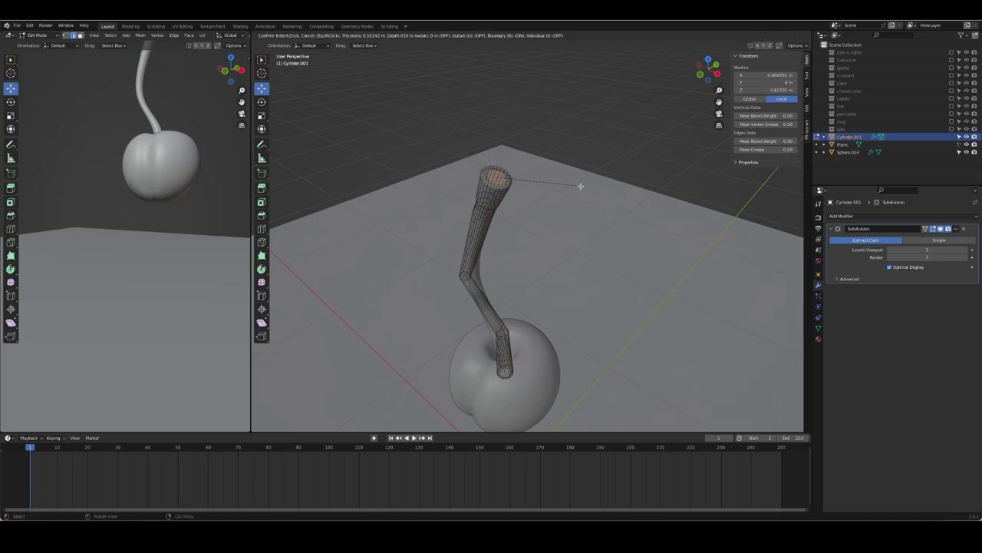
left_click(581, 185)
middle_click_drag(581, 185, 528, 194)
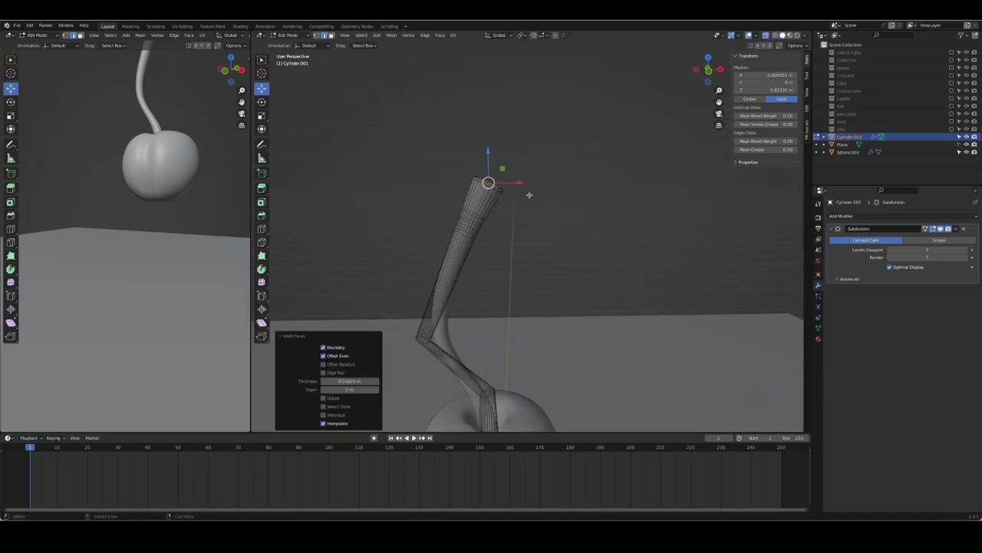
key("g")
key("z")
key("Escape")
key("g")
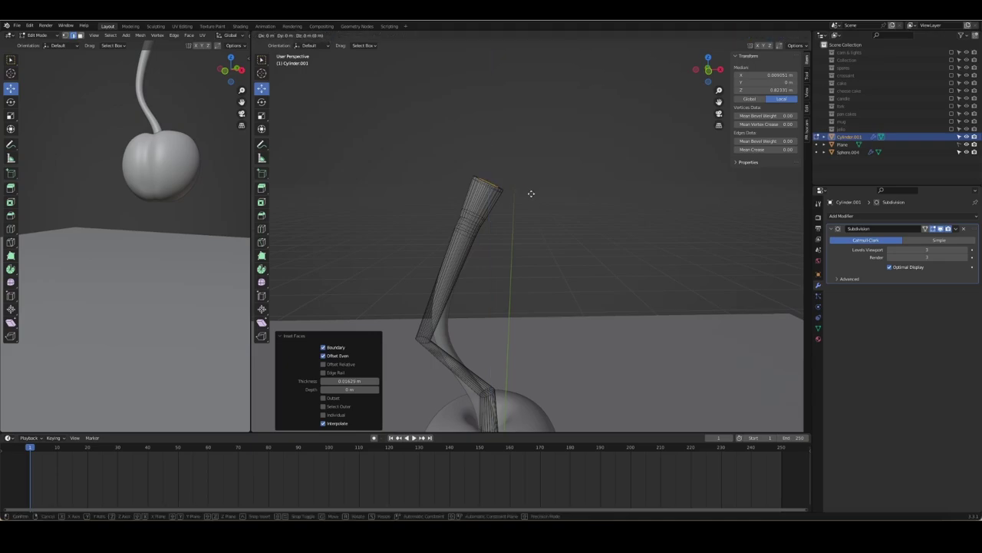
key("y")
key("y")
key("Escape")
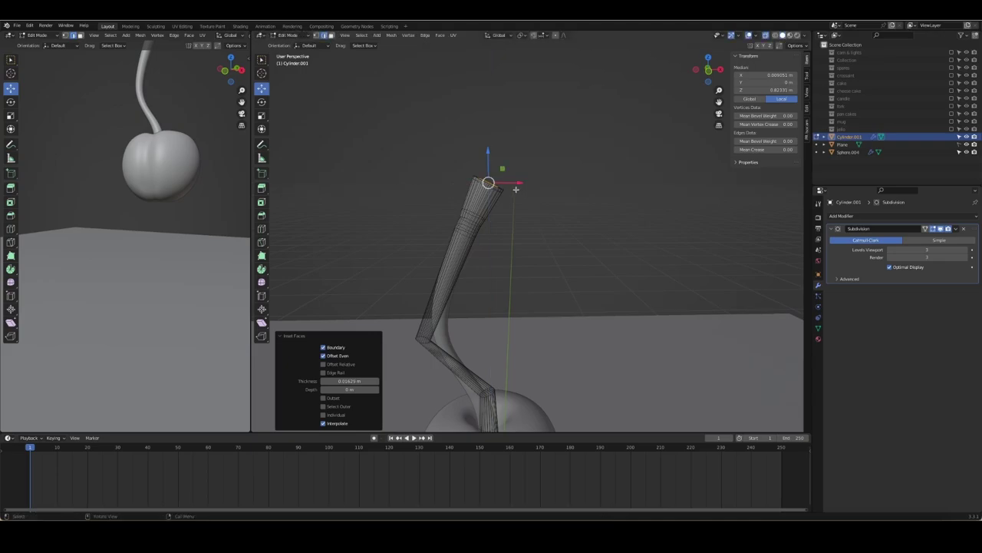
Step: Extrude the tip's top faces along their normals into a short extra section
key("alt+e")
left_click(516, 190)
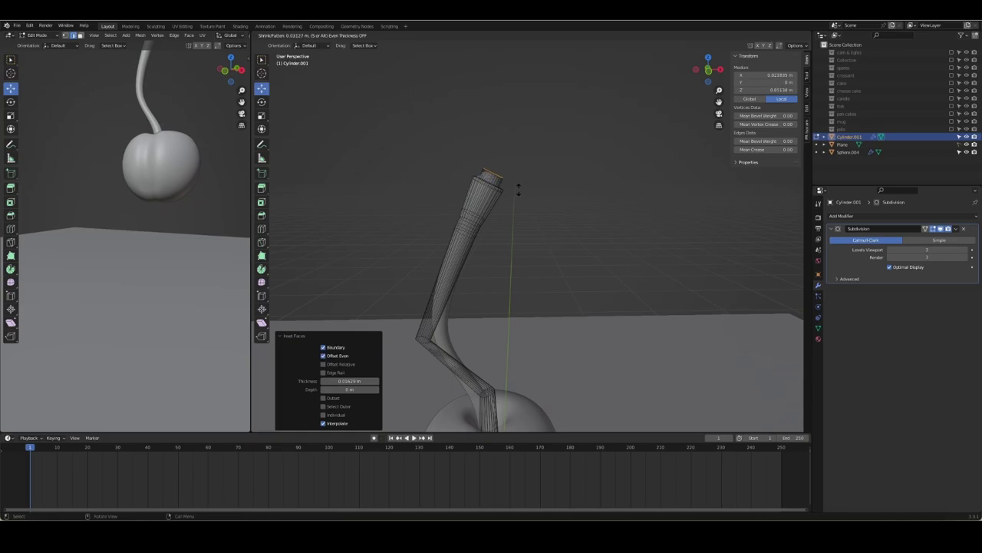
left_click(516, 191)
scroll(506, 192, "up", 5)
scroll(476, 261, "down", 3)
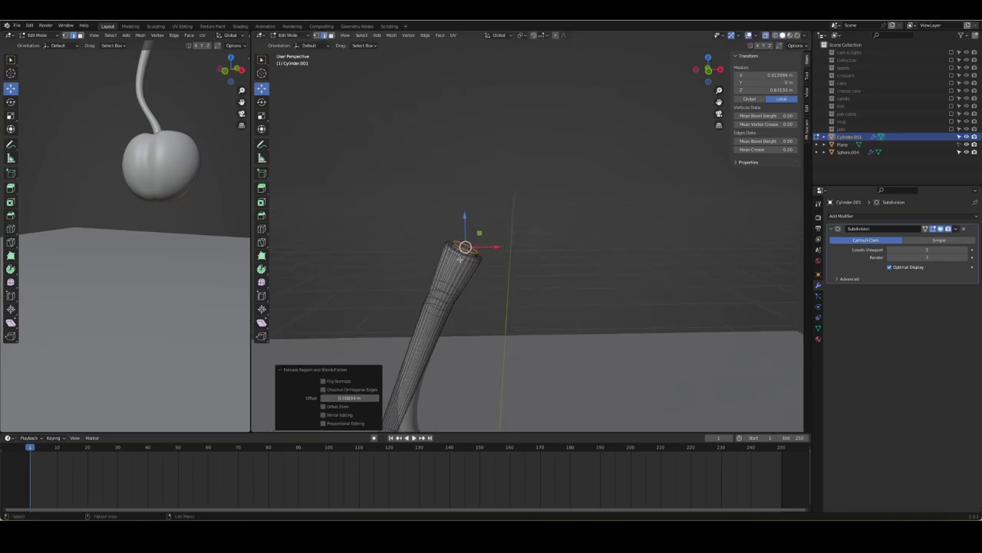
Step: Inset the stem's top face again and merge vertices by distance
key("Tab")
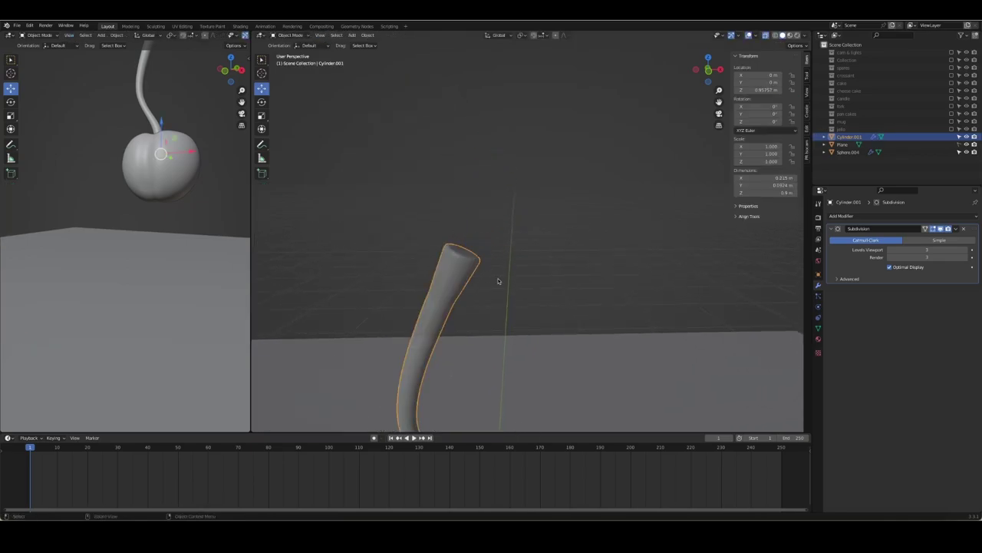
middle_click_drag(500, 281, 463, 266)
key("Tab")
key("i")
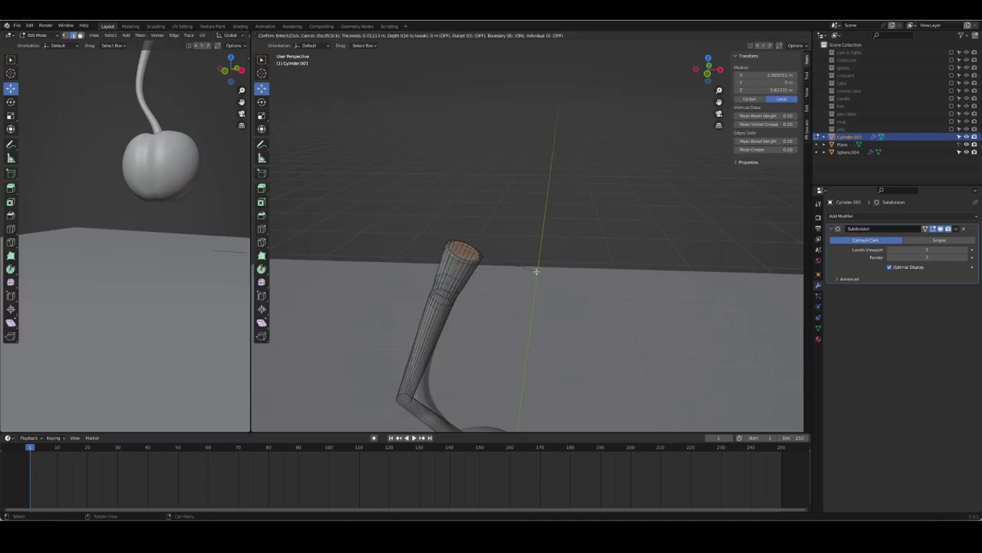
left_click(534, 272)
key("a")
key("m")
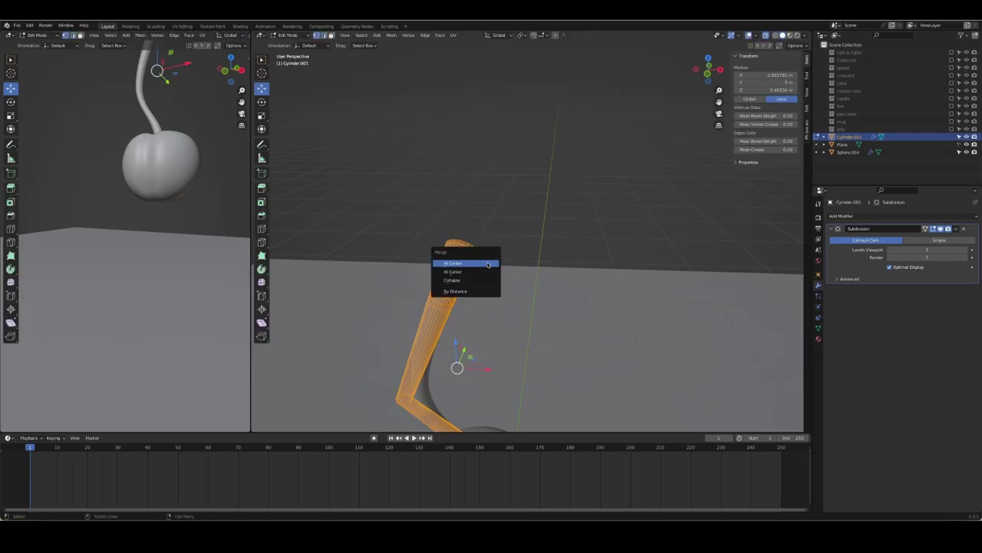
left_click(478, 280)
Step: Rescale edge loops near the stem tip, enlarging one to 1.291 and shrinking another to 0.843
key("Tab")
mouse_move(489, 224)
middle_mouse_down()
mouse_move(445, 304)
mouse_move(471, 271)
middle_mouse_up()
key("Tab")
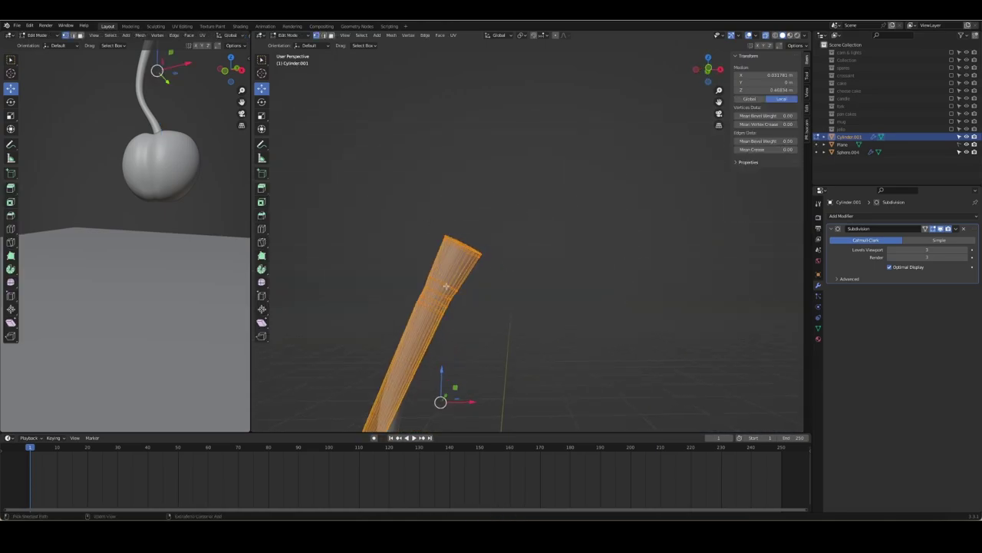
left_click(509, 285)
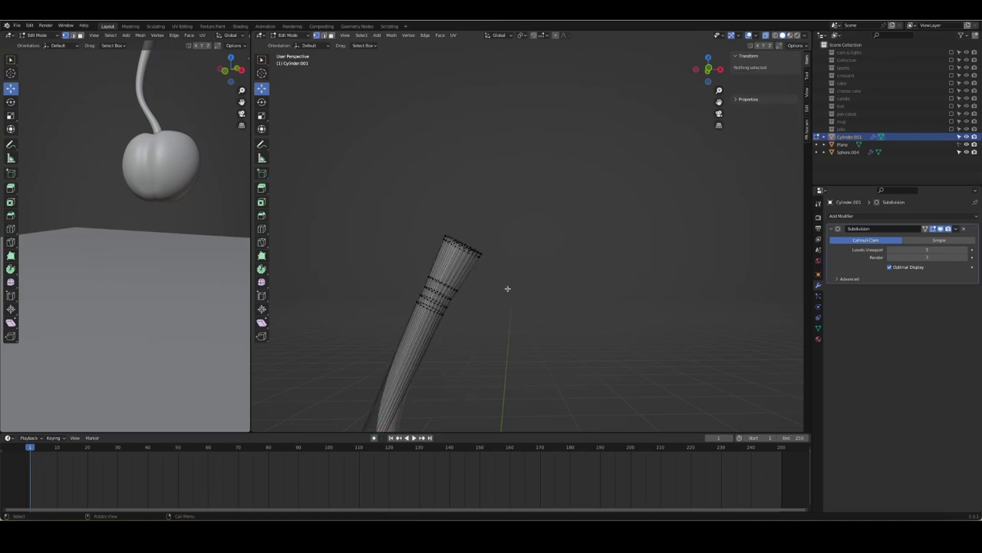
left_click(453, 290, "alt")
key("s")
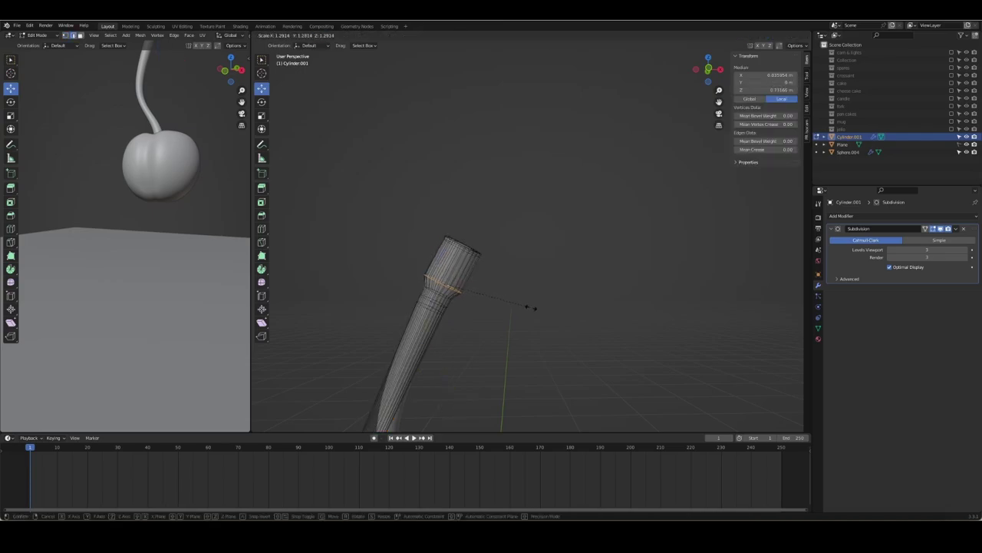
left_click(528, 307)
mouse_move(453, 290)
middle_mouse_down()
mouse_move(545, 312)
mouse_move(539, 332)
mouse_move(506, 324)
middle_mouse_up()
key("s")
left_click(539, 323)
key("s")
left_click(522, 327)
Step: Slide the stem's top edge loop along the stem to shape a flared, rounded end
mouse_move(482, 267)
middle_mouse_down()
mouse_move(511, 268)
mouse_move(383, 285)
mouse_move(561, 241)
mouse_move(489, 332)
middle_mouse_up()
left_click(472, 253, "alt")
key("g")
key("g")
left_click(481, 261)
key("Tab")
key("Tab")
key("Tab")
scroll(553, 285, "down", 3)
key("Tab")
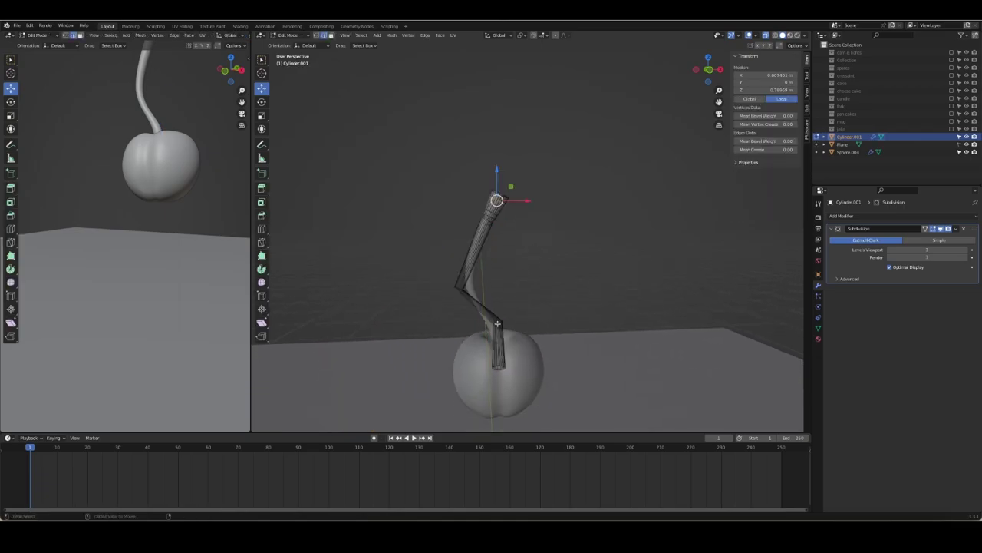
Step: Frame the stem and add a new edge loop across its middle
key("a")
key("KP_Decimal")
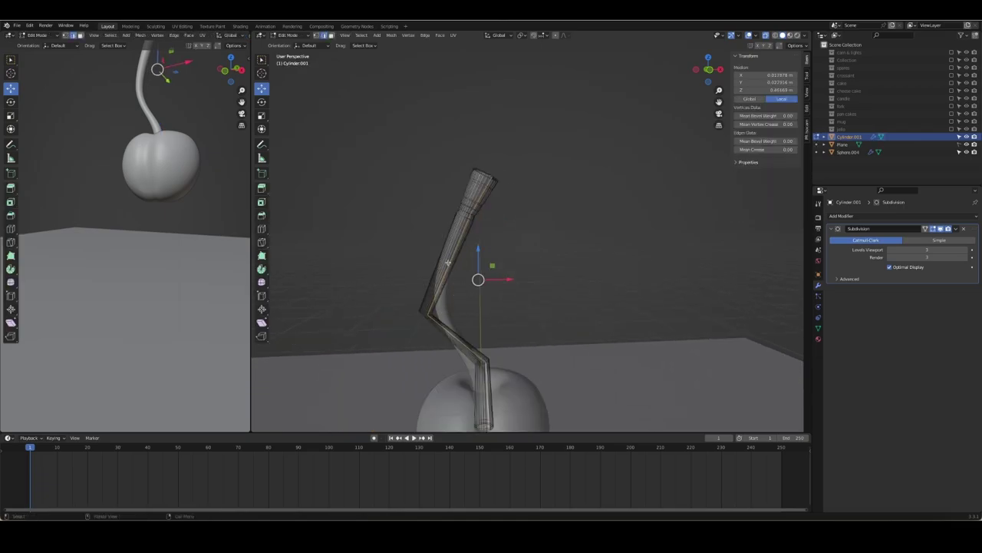
middle_click_drag(448, 263, 465, 268)
key("g")
key("g")
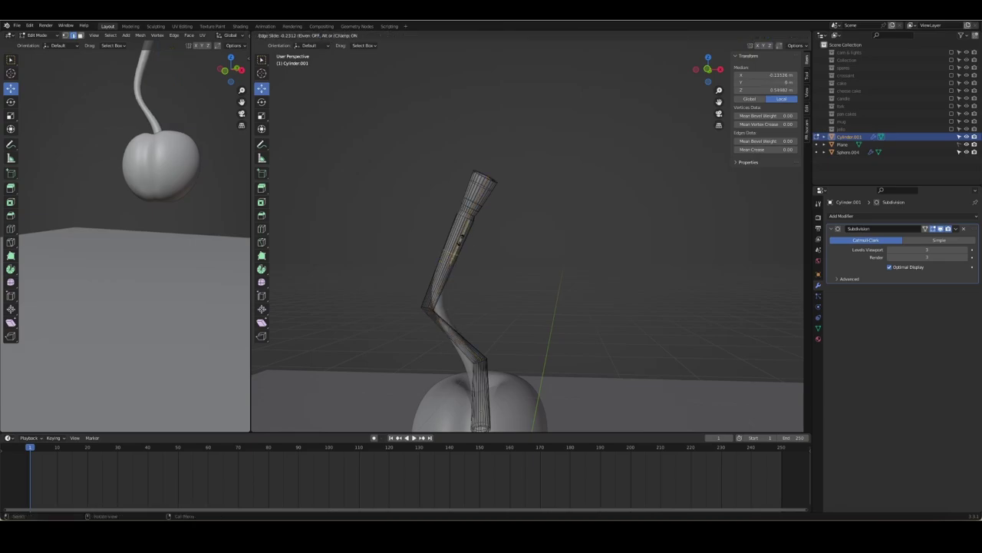
left_click(460, 240)
Step: In front ortho view, shift one stem loop left and tilt the tip loops
key("KP_1")
key("g")
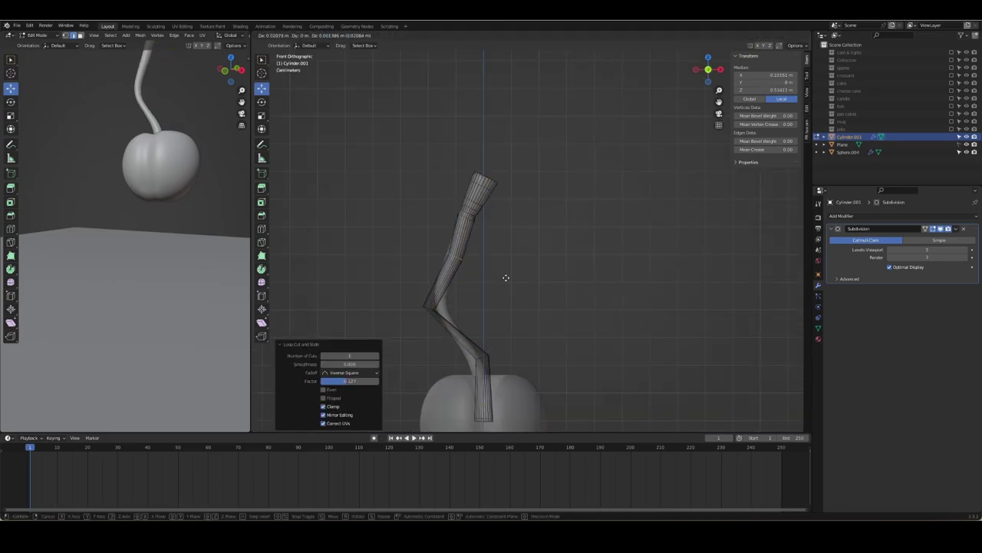
left_click(492, 271)
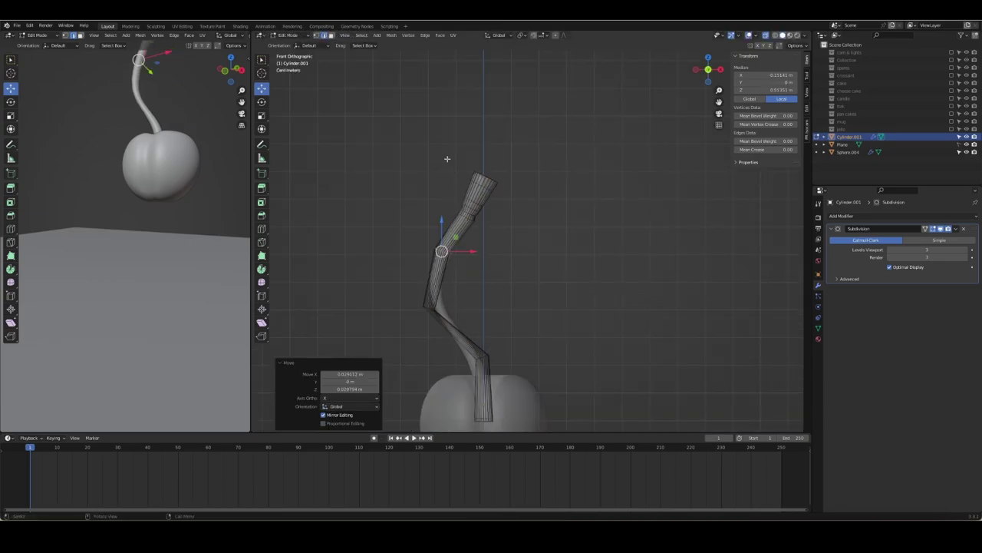
left_click_drag(449, 158, 511, 203)
key("r")
left_click(601, 192)
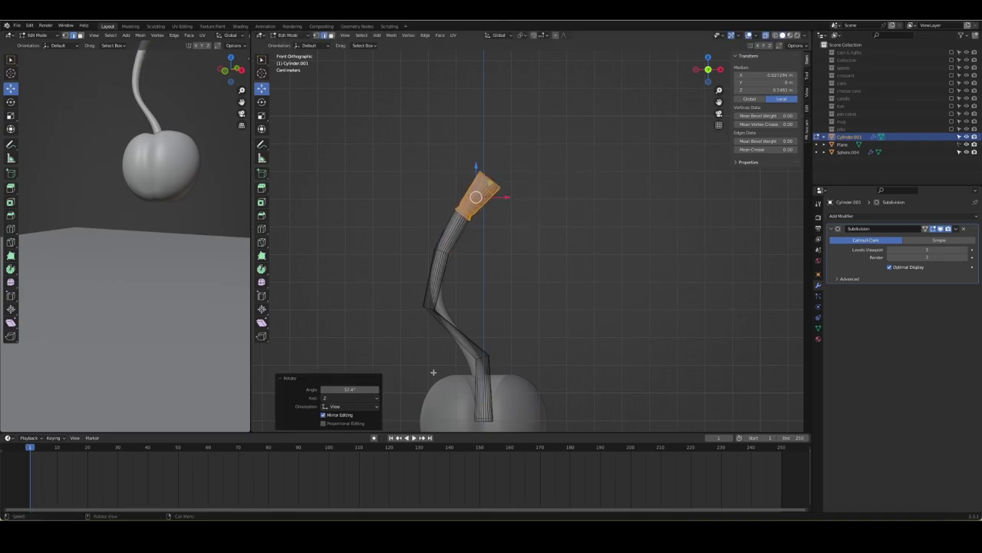
Step: Shrink the lower stem loop, then rotate the middle loop −12° and move it vertically
left_click(482, 357, "alt")
key("s")
left_click(614, 355)
left_click_drag(388, 294, 465, 323)
key("r")
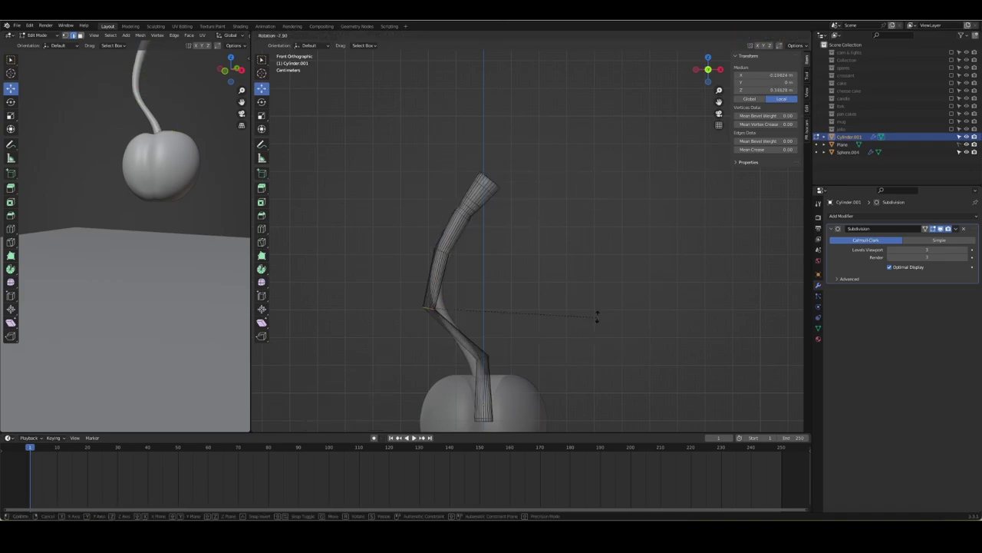
left_click(585, 309)
key("g")
left_click(470, 318)
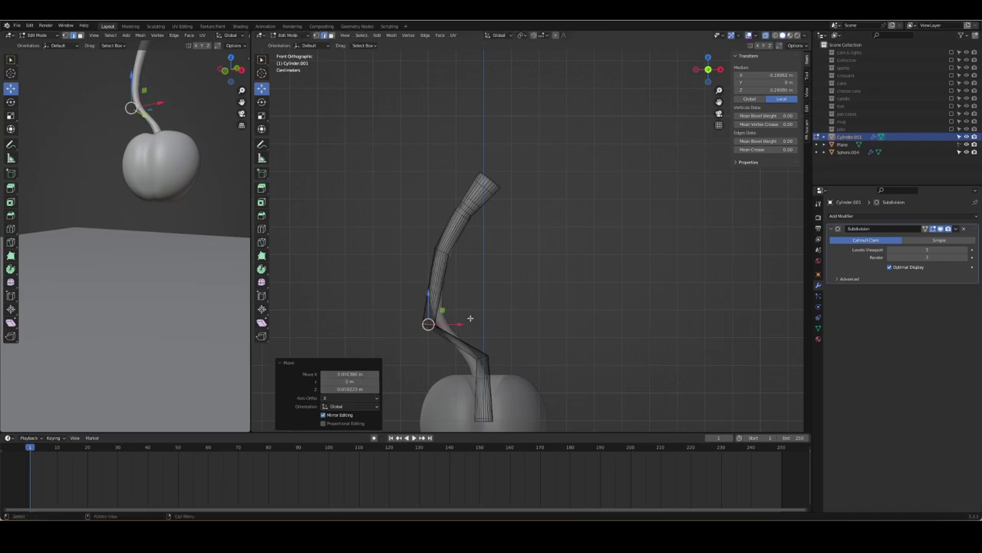
Step: Leave Edit Mode and view the smoothed, curved stem in perspective
left_click(441, 251, "alt")
key("Tab")
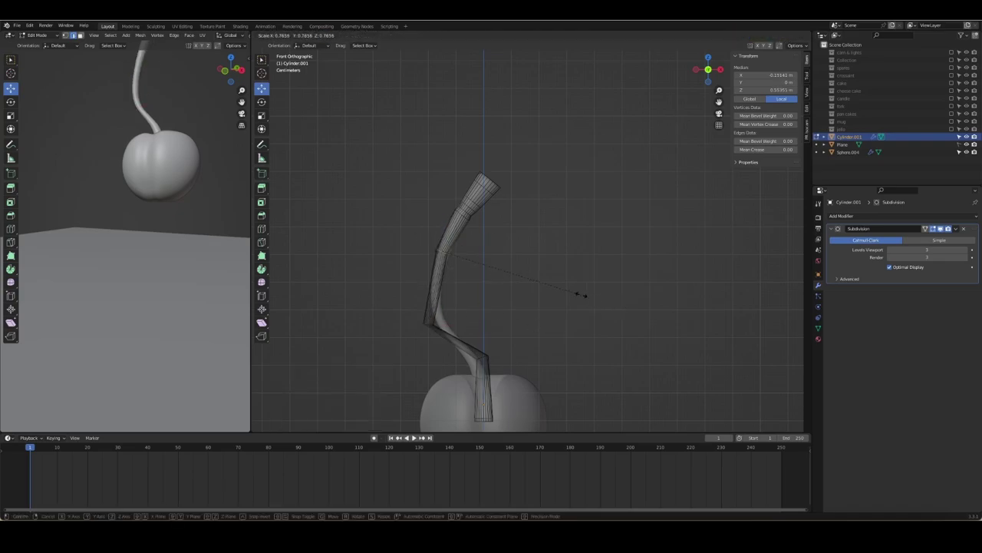
left_click(467, 288)
middle_click_drag(467, 288, 507, 265)
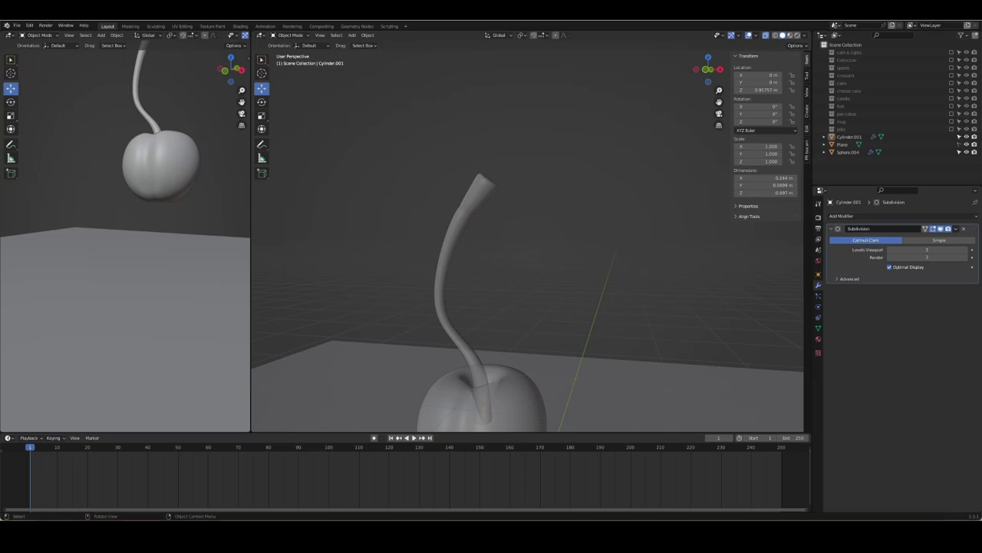
middle_click_drag(421, 293, 519, 228)
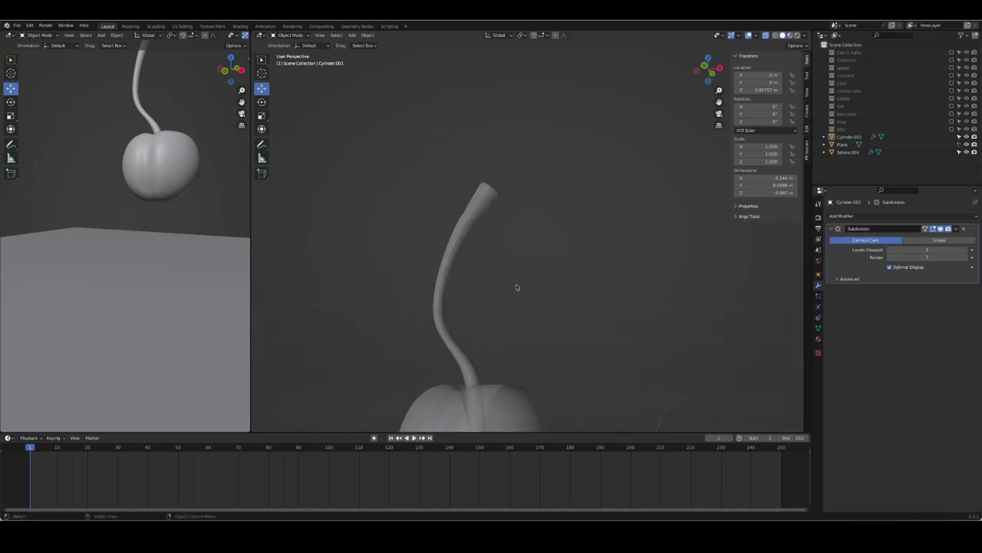
scroll(515, 285, "down", 4)
scroll(159, 274, "up", 3)
middle_click_drag(126, 230, 125, 200)
scroll(125, 230, "down", 3)
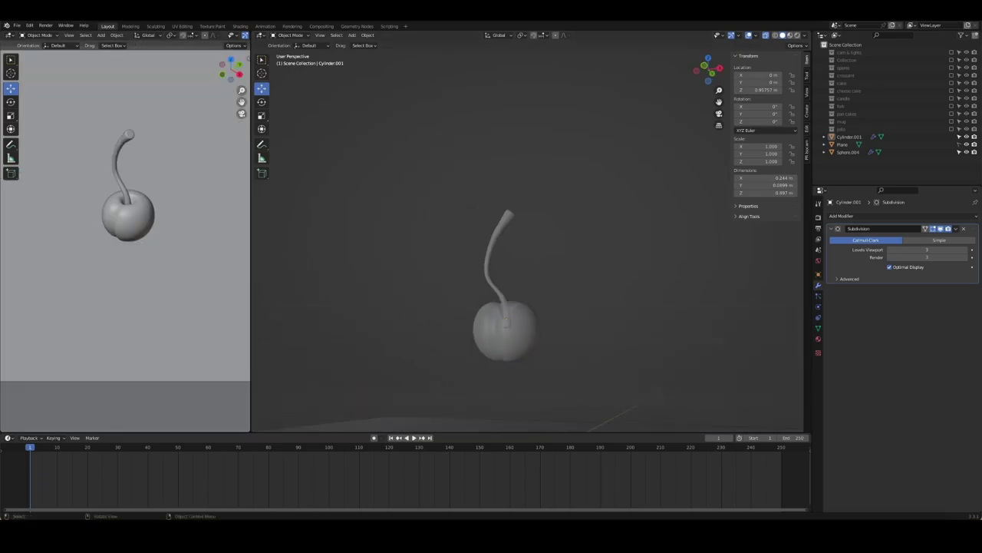
mouse_move(669, 409)
middle_mouse_down()
mouse_move(605, 295)
mouse_move(508, 258)
mouse_move(505, 231)
mouse_move(588, 221)
mouse_move(481, 243)
mouse_move(468, 292)
middle_mouse_up()
left_click(508, 238)
Step: Narrow the loop at the stem's lower bend and preview the smoothed result
key("Tab")
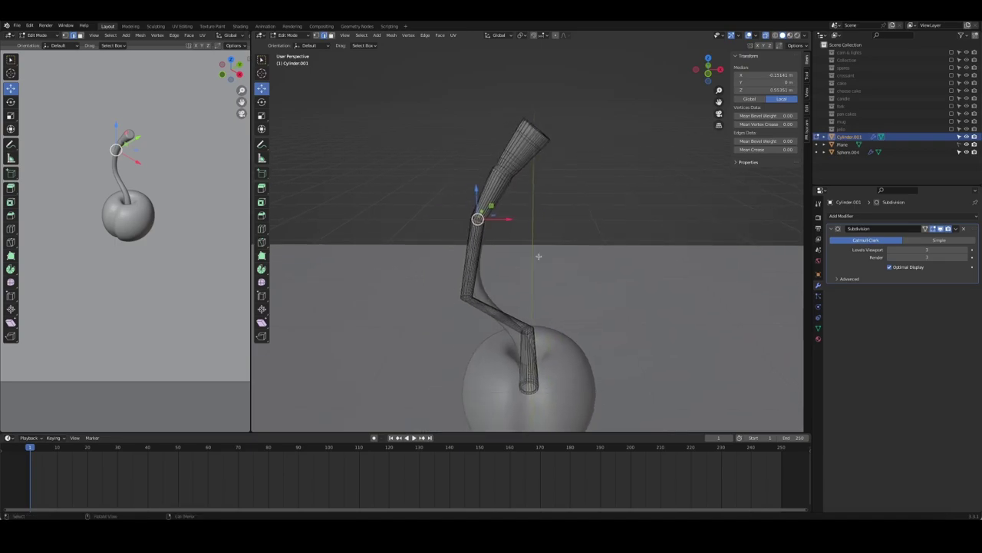
left_click(465, 295, "alt")
key("s")
left_click(568, 289)
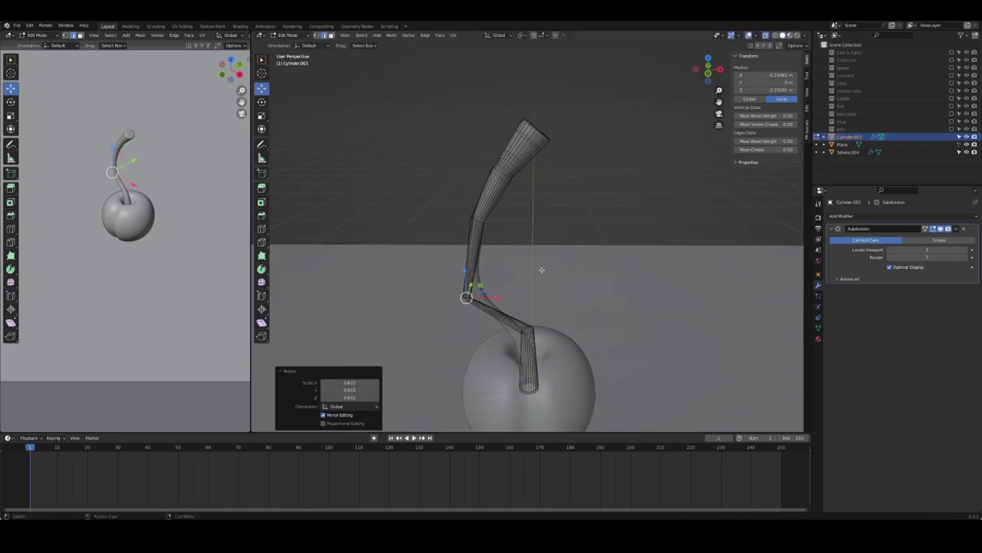
key("Tab")
key("Tab")
Step: Bevel the top end loop of the stem
left_click(503, 168, "alt")
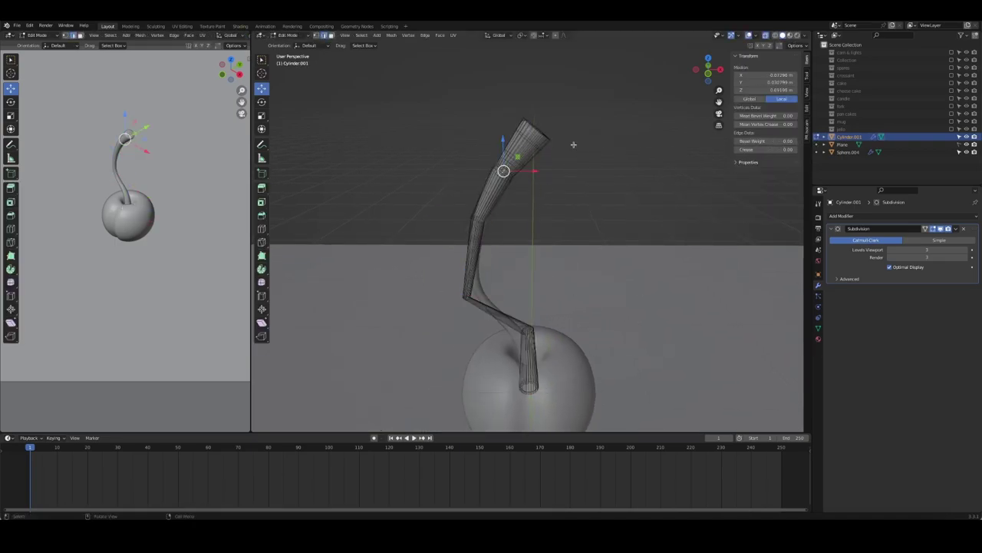
middle_click_drag(573, 145, 537, 150)
left_click(539, 139, "alt")
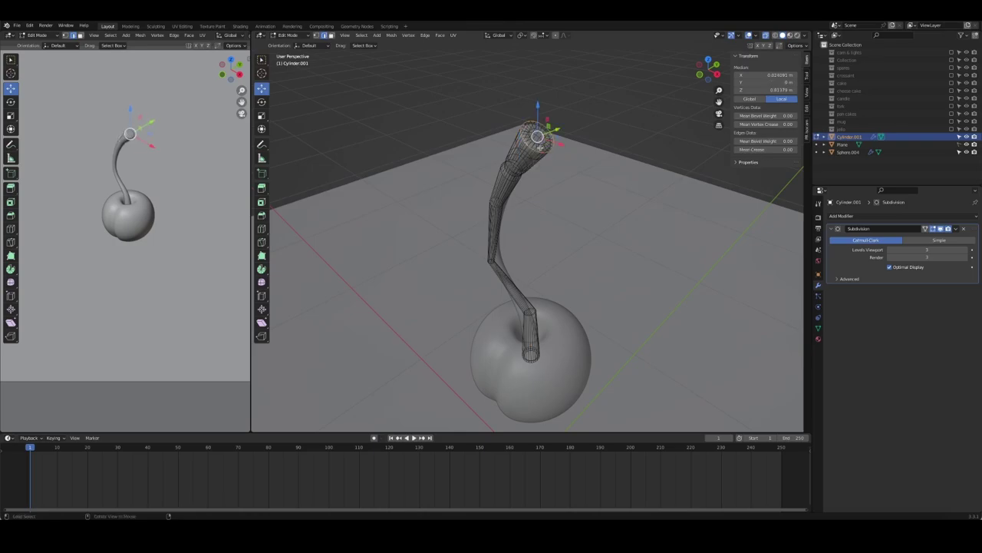
key("ctrl+b")
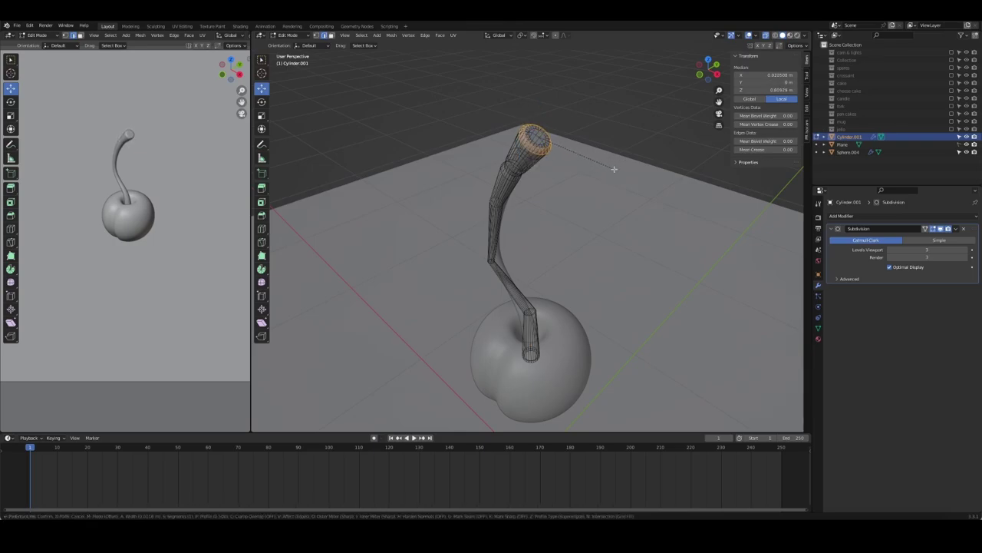
left_click(558, 149)
Step: Reselect the stem's top edge loop and bevel it again into a rounded bulb
left_click(523, 150, "alt")
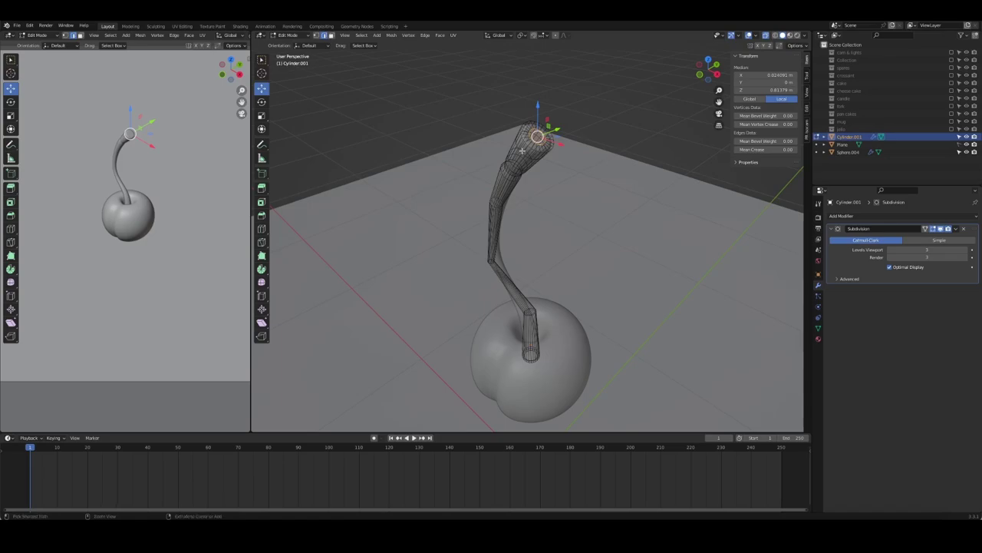
left_click(523, 150, "ctrl")
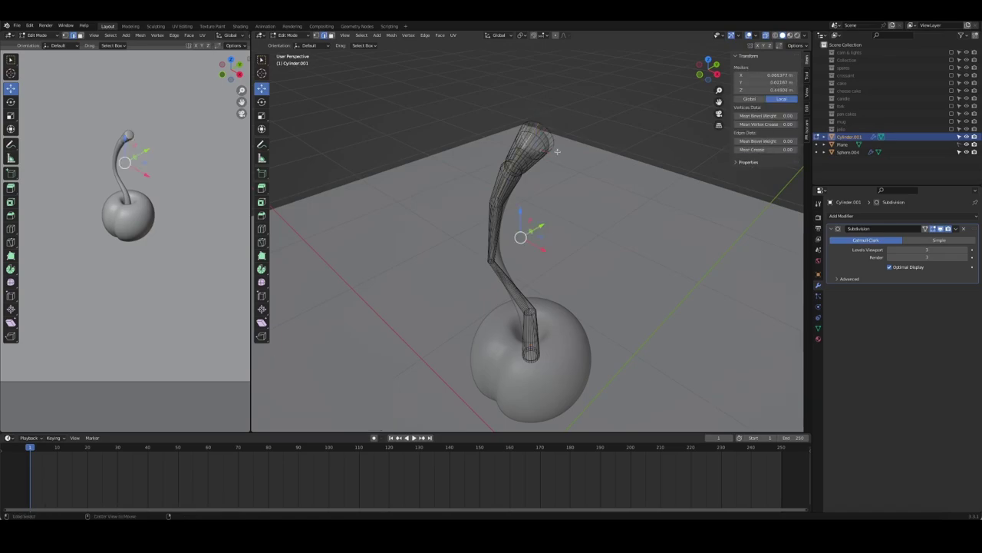
left_click(530, 146, "alt+shift")
left_click(532, 146, "alt")
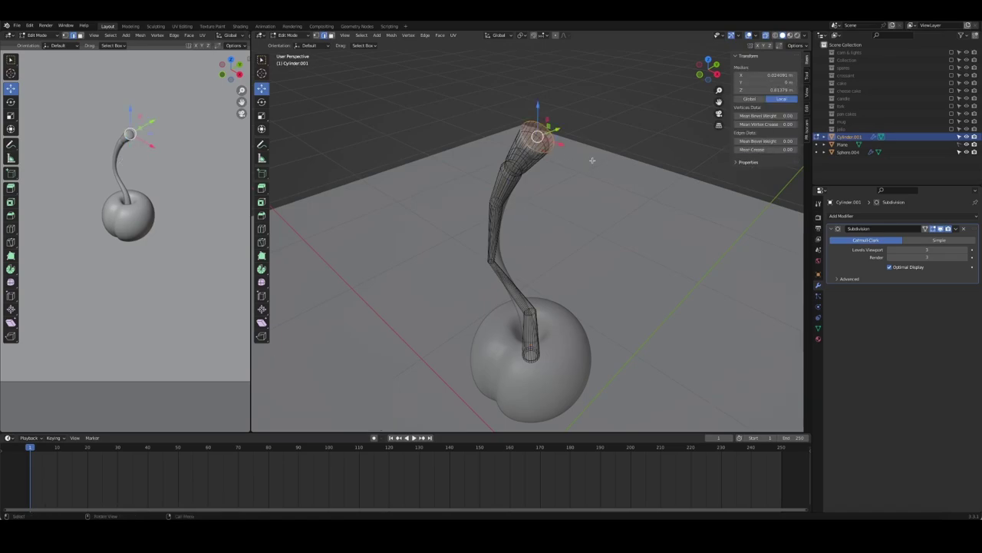
key("Tab")
key("Tab")
key("ctrl+b")
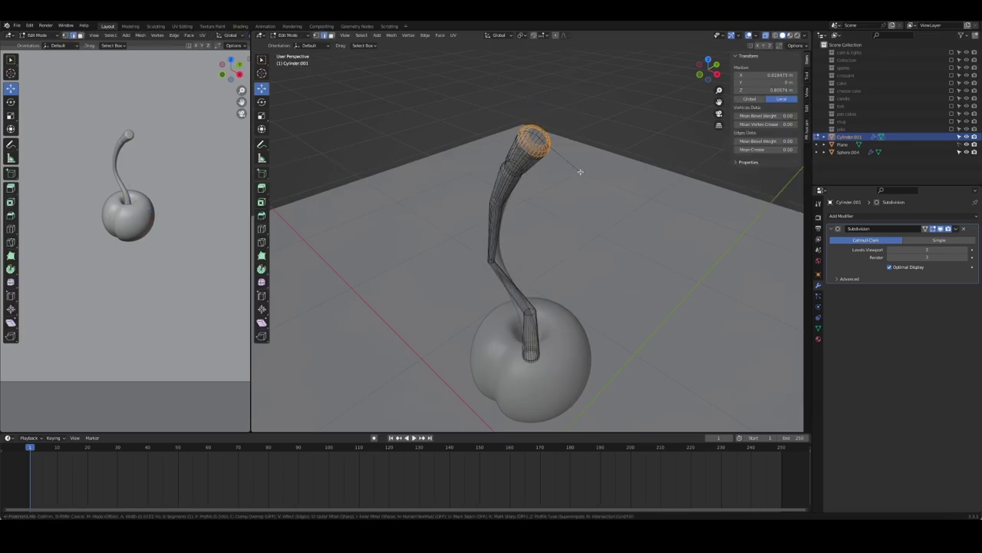
left_click(575, 166)
Step: Scale down the edge loop near the top of the stem
left_click(174, 159)
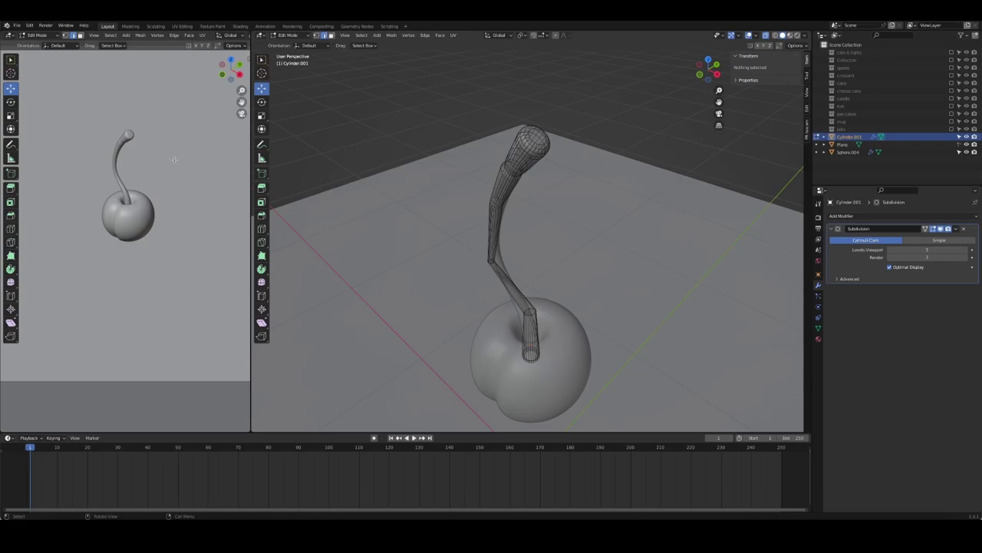
middle_click_drag(412, 157, 517, 166)
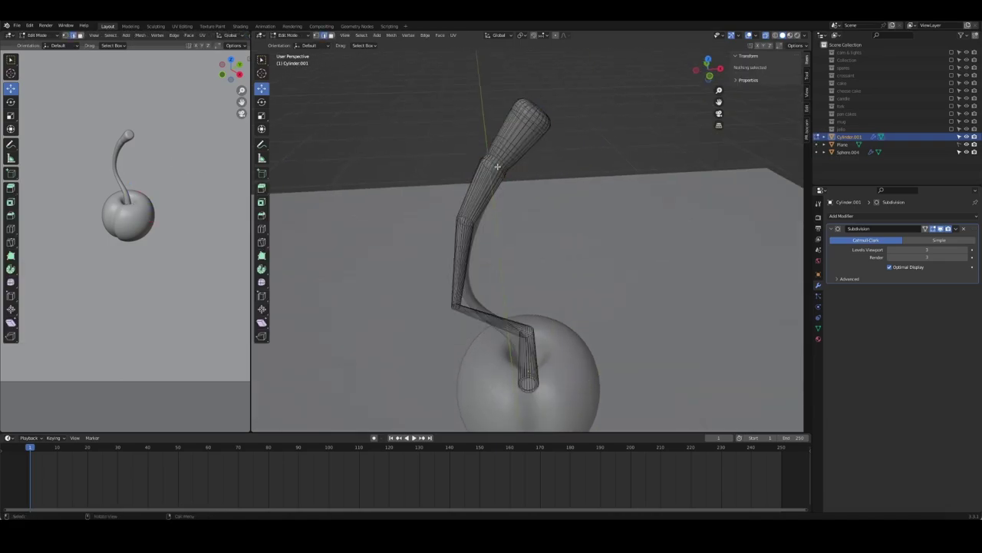
left_click(497, 165, "alt")
key("g")
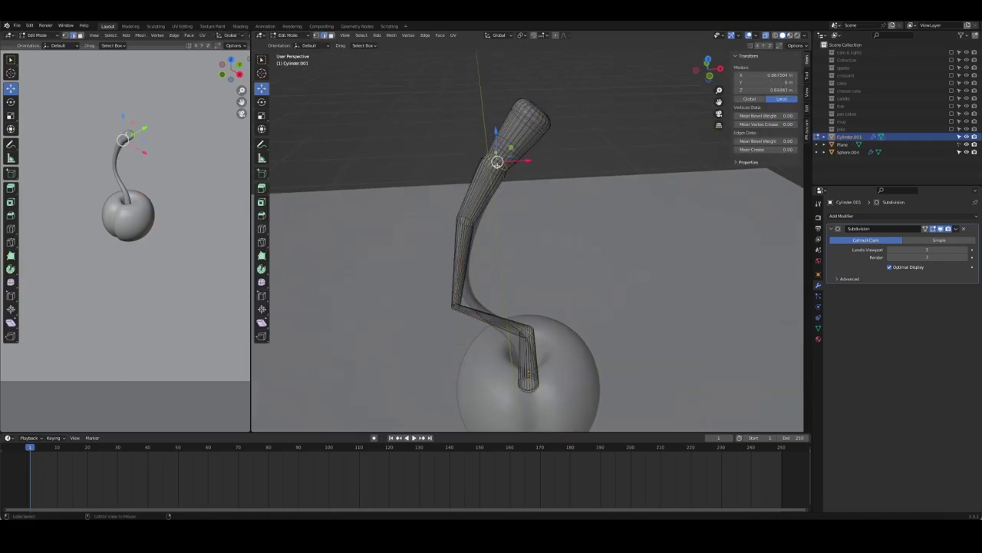
left_click(501, 159)
scroll(501, 159, "up", 4)
middle_click_drag(501, 159, 634, 264)
key("s")
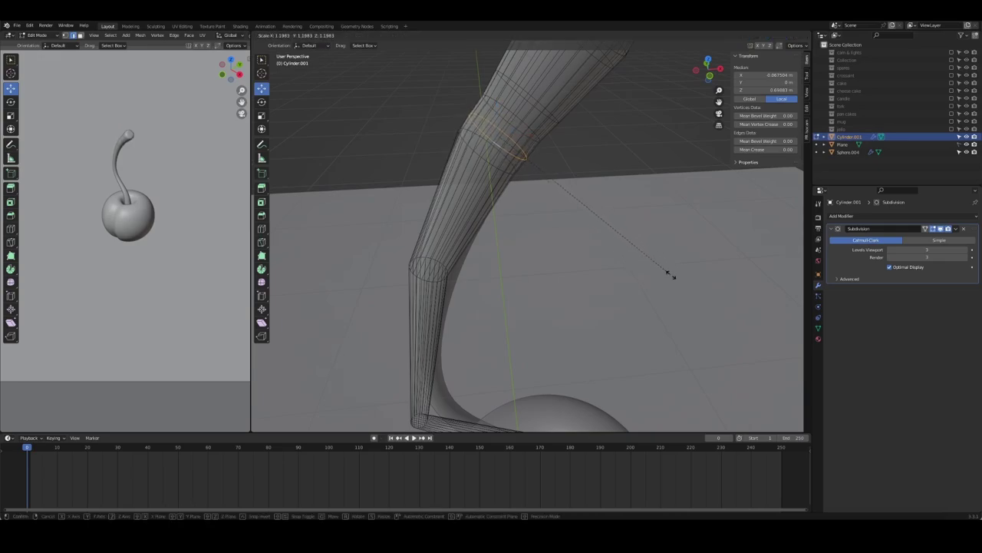
left_click(670, 274)
Step: Dissolve two extra edge loops from the stem
key("ctrl+x")
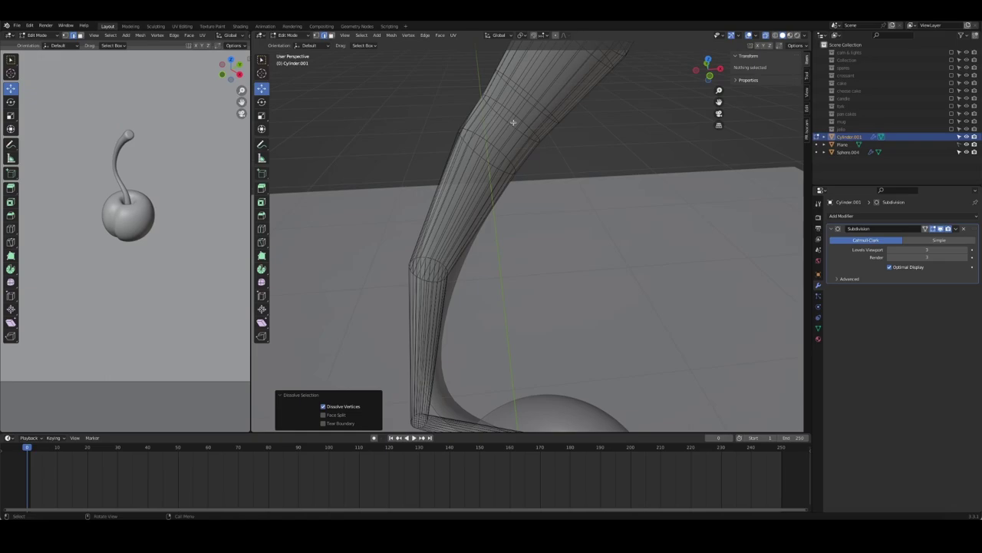
left_click(514, 122, "alt")
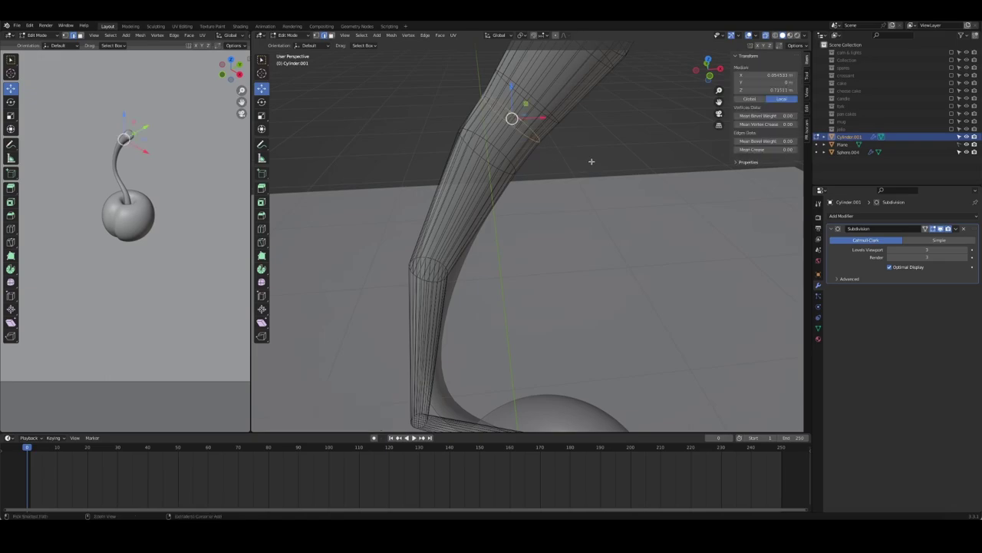
key("ctrl+x")
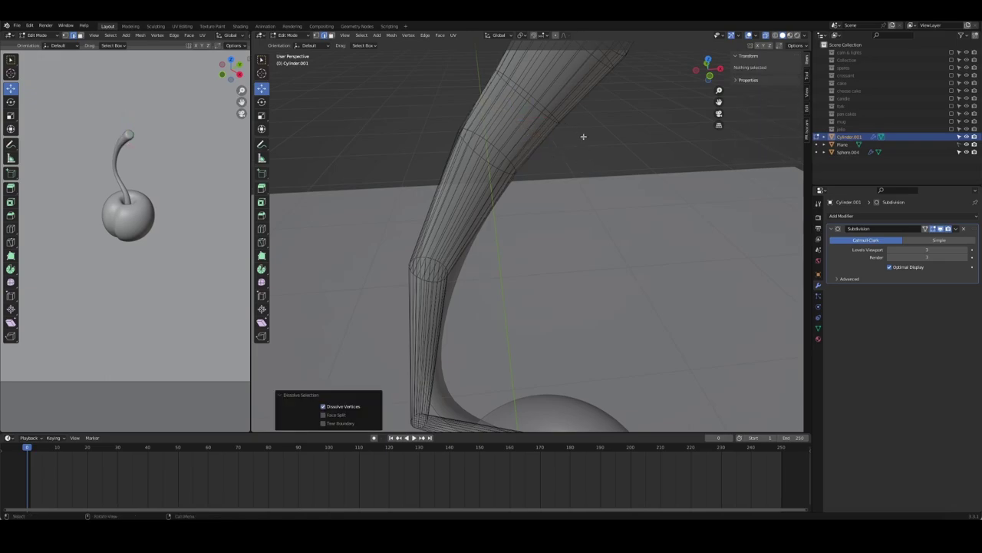
Step: Shrink an upper stem loop to about 0.84 and slide it along the stem
middle_click_drag(584, 137, 541, 281)
left_click(528, 131, "alt")
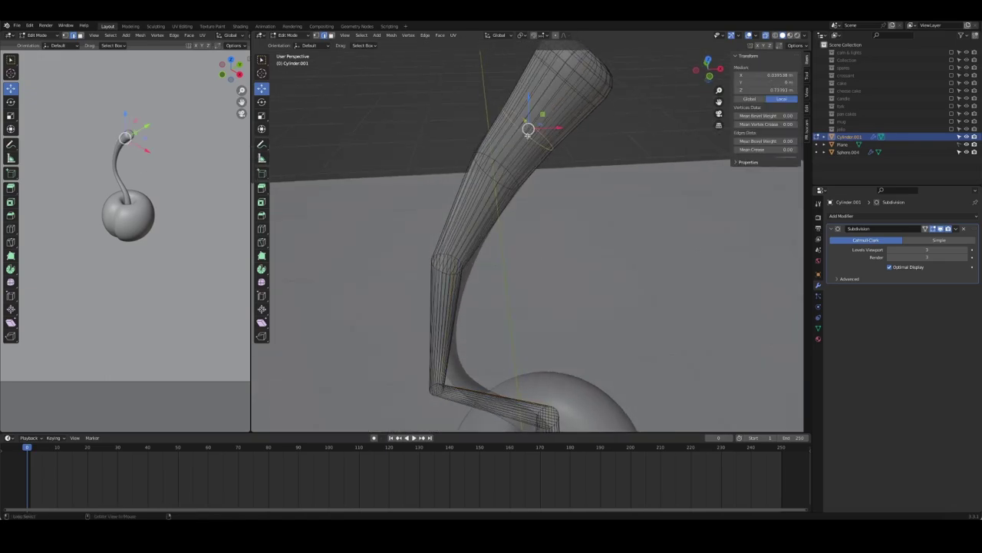
key("s")
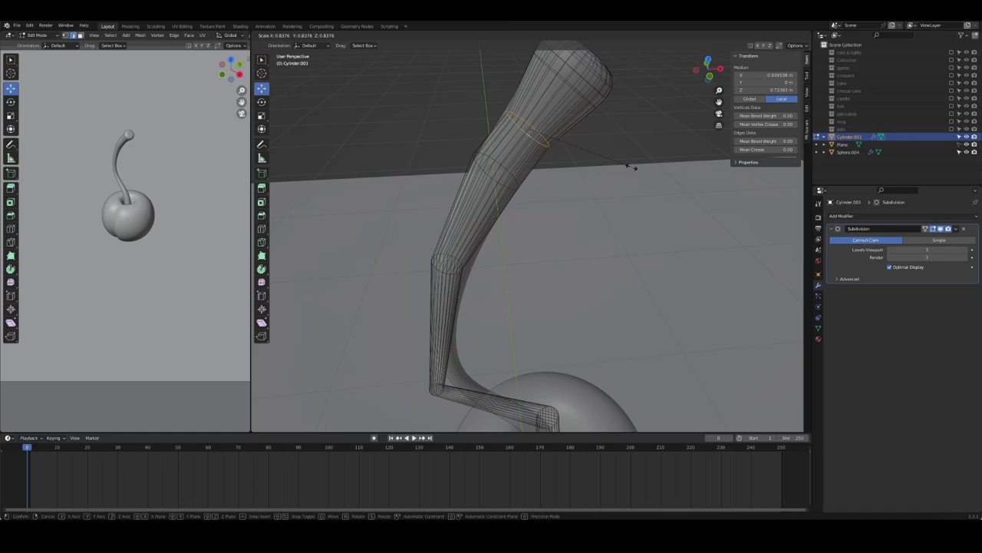
left_click(631, 167)
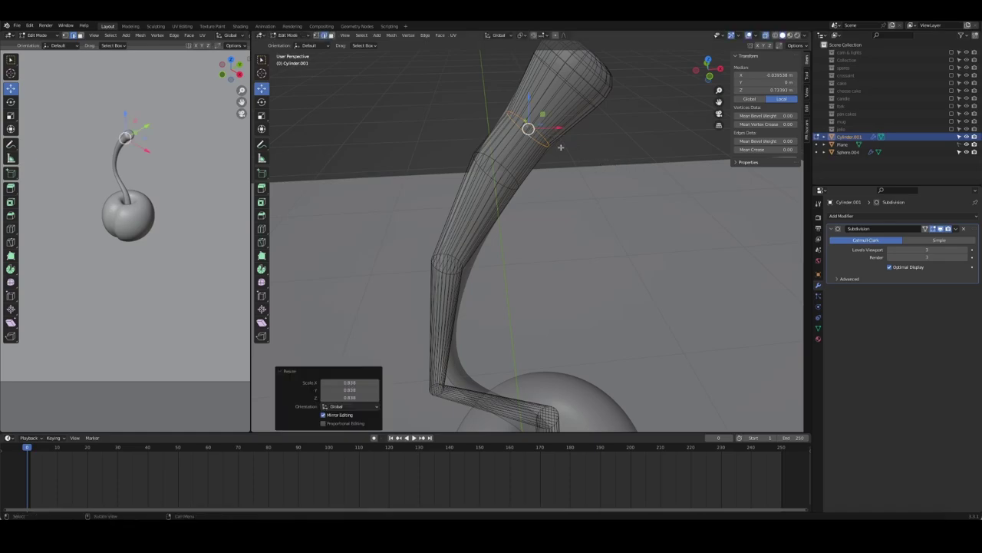
key("g")
key("g")
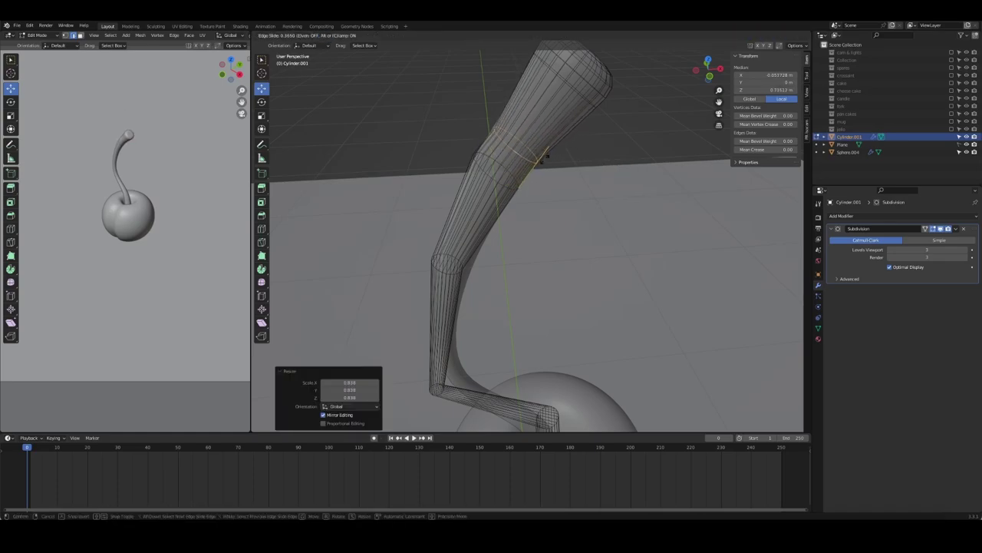
left_click(551, 149)
Step: Thin the remaining stem loops (about 0.68) in front view so the stem tapers, then exit Edit Mode
left_click(498, 181, "alt")
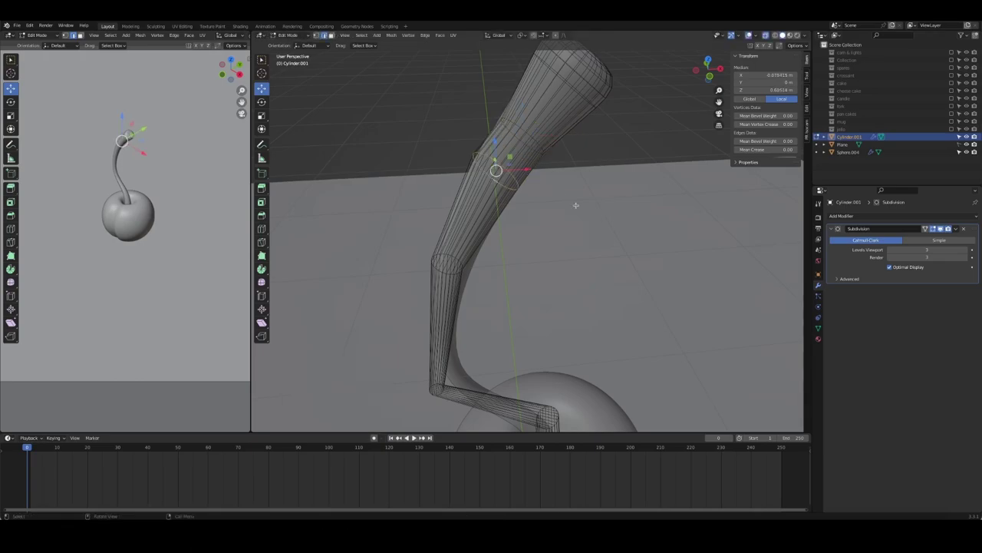
key("s")
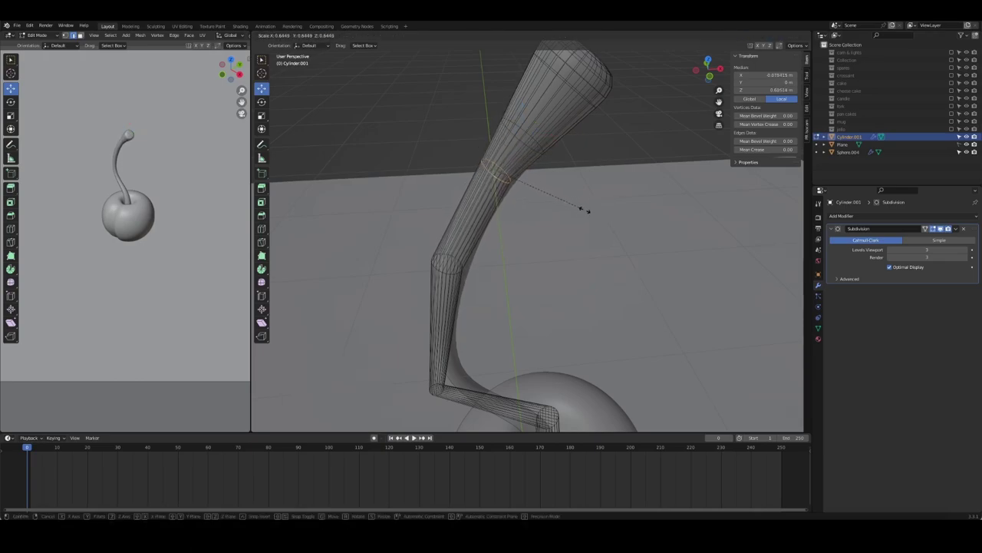
left_click(588, 214)
key("KP_1")
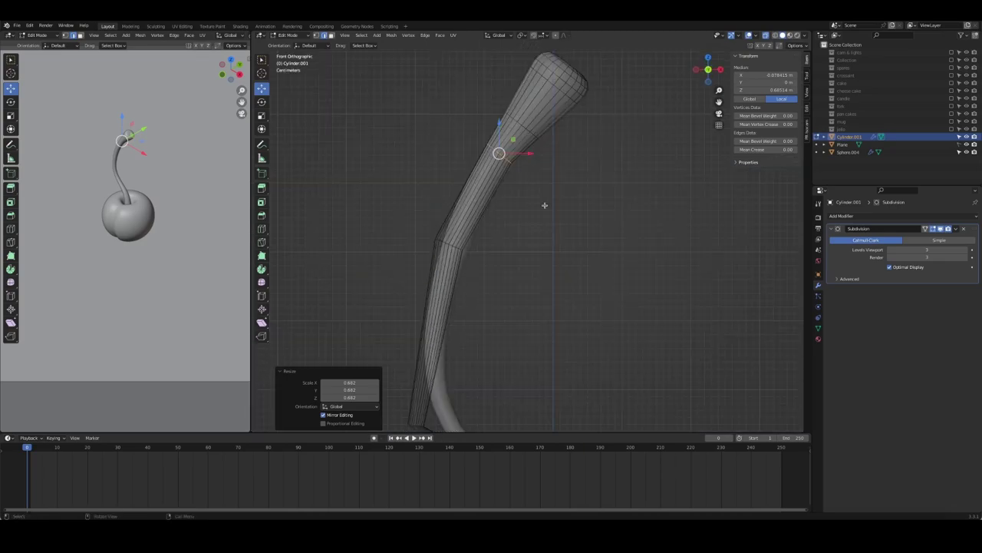
left_click_drag(418, 221, 520, 281)
key("s")
left_click(624, 284)
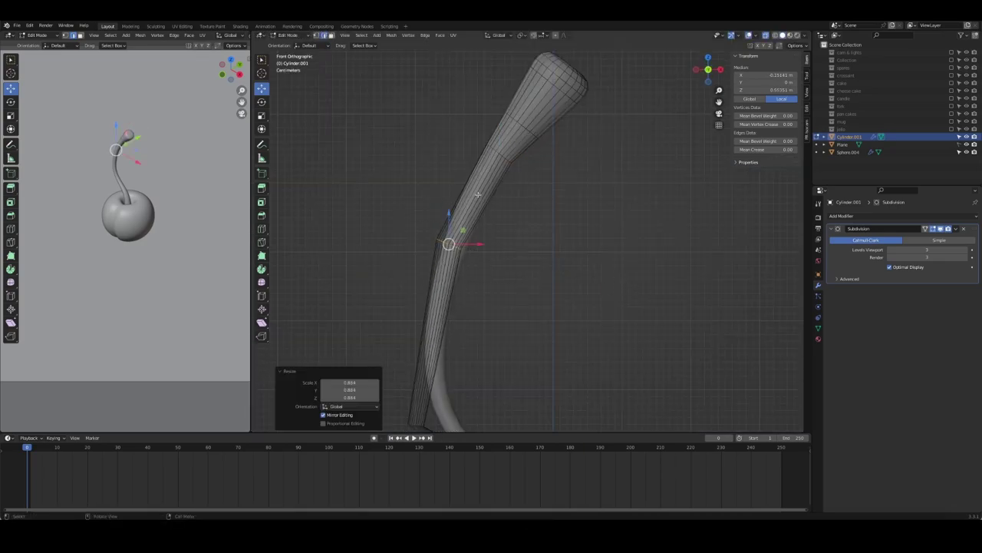
mouse_move(476, 126)
left_mouse_down()
mouse_move(515, 178)
mouse_move(577, 190)
left_mouse_up()
key("s")
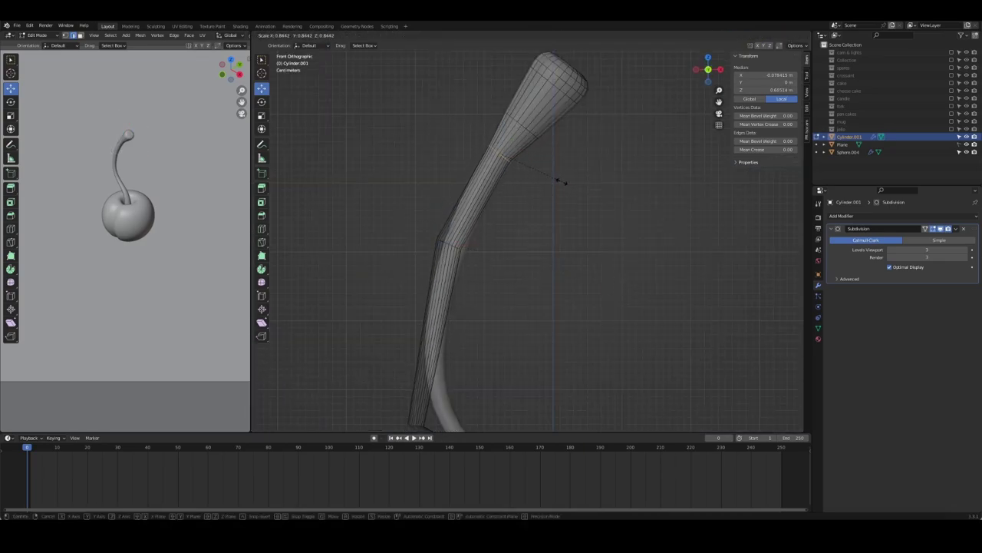
left_click(558, 182)
key("Tab")
Step: Orbit and zoom around the cherry to inspect the stem's curve
scroll(583, 214, "up", 3)
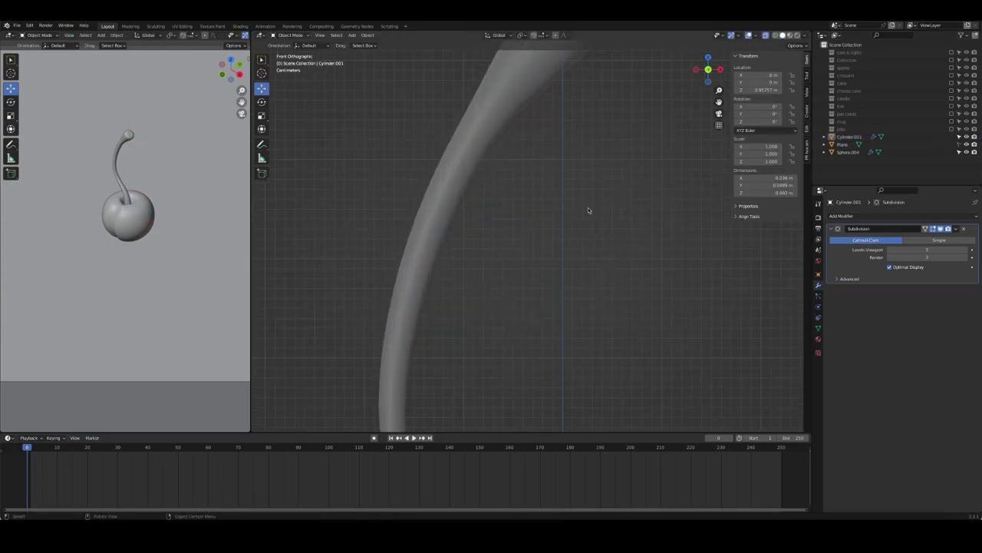
middle_click_drag(588, 207, 532, 215)
scroll(532, 213, "down", 5)
mouse_move(589, 229)
middle_mouse_down()
mouse_move(658, 208)
mouse_move(410, 231)
mouse_move(572, 241)
mouse_move(612, 220)
mouse_move(570, 252)
mouse_move(566, 245)
mouse_move(636, 222)
mouse_move(574, 222)
mouse_move(652, 232)
middle_mouse_up()
Step: In front view, nudge the upper stem loop about 0.023 m left and 0.016 m up
key("KP_1")
key("Tab")
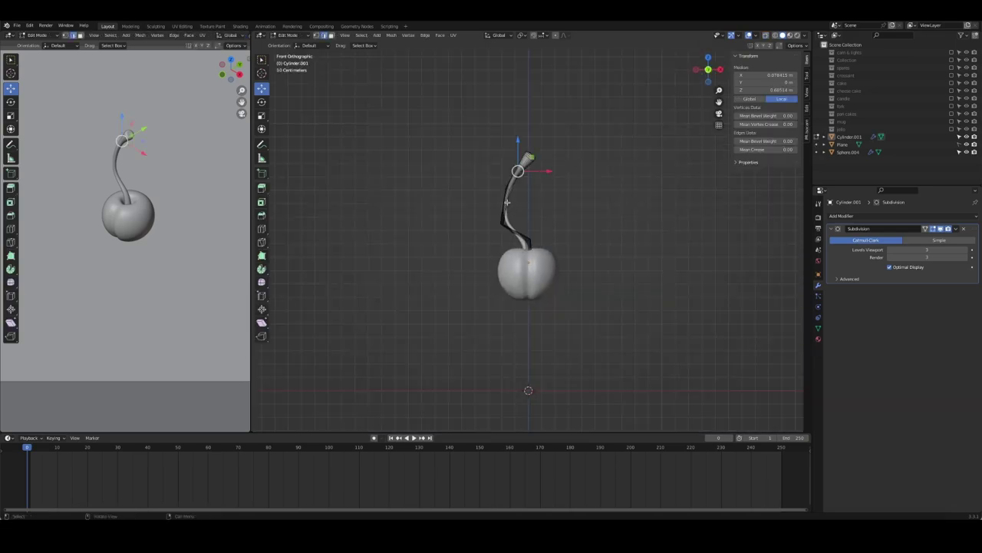
scroll(583, 213, "up", 5)
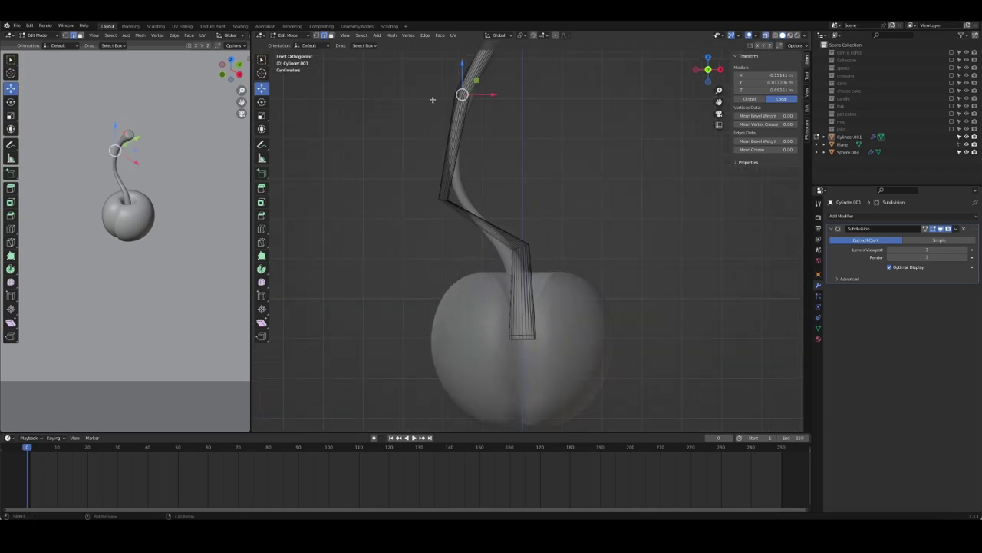
key("s")
key("Escape")
key("g")
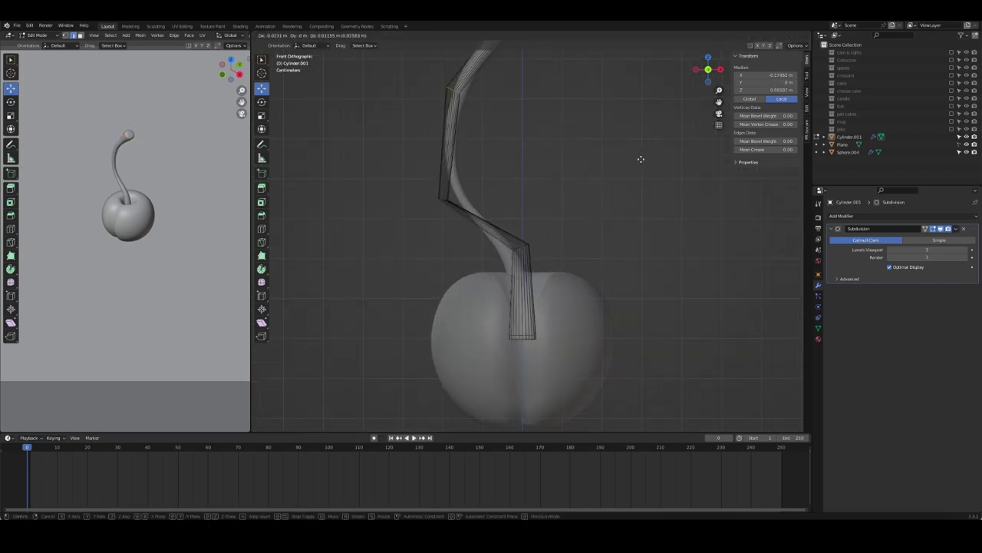
left_click(625, 173)
key("Tab")
Step: Orbit to a perspective view of the result, then re-enter Edit Mode on the stem
mouse_move(592, 171)
middle_mouse_down()
mouse_move(588, 186)
mouse_move(467, 193)
mouse_move(649, 202)
mouse_move(653, 211)
mouse_move(494, 167)
middle_mouse_up()
scroll(599, 172, "down", 4)
key("Tab")
scroll(583, 184, "up", 2)
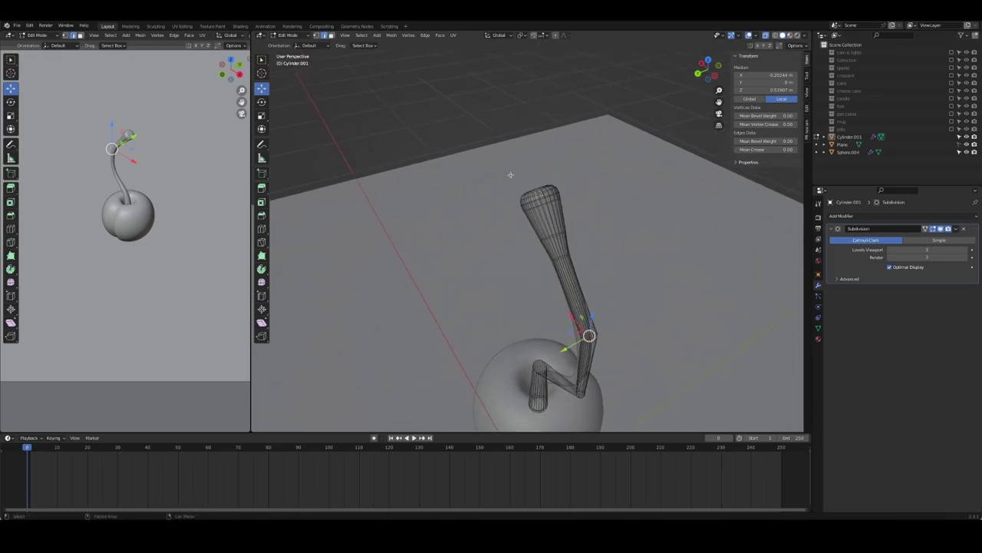
Step: Scale the stem's top loop up to 1.158 so the tip flares, then view the cherry over the ground
key("KP_1")
left_click_drag(452, 129, 515, 172)
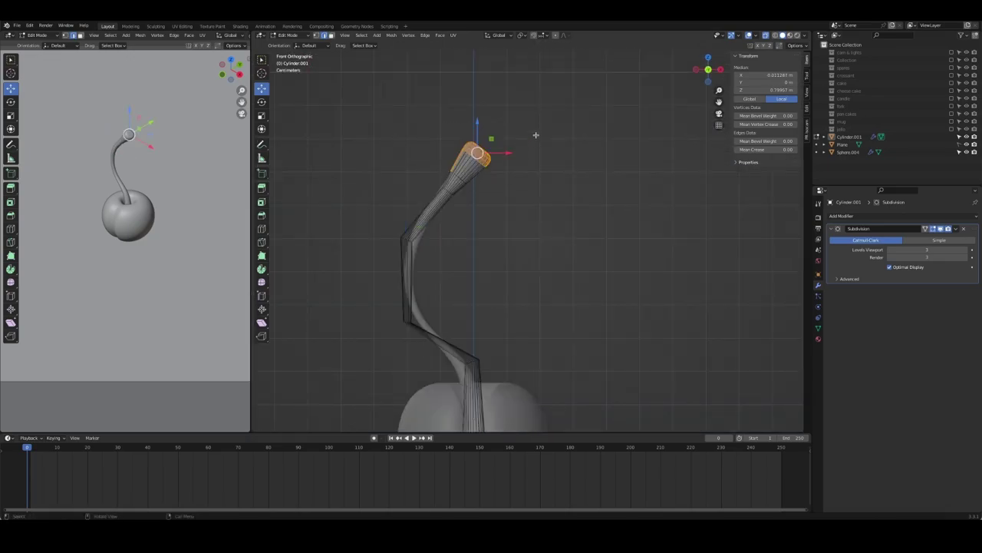
left_click_drag(537, 125, 430, 168)
key("s")
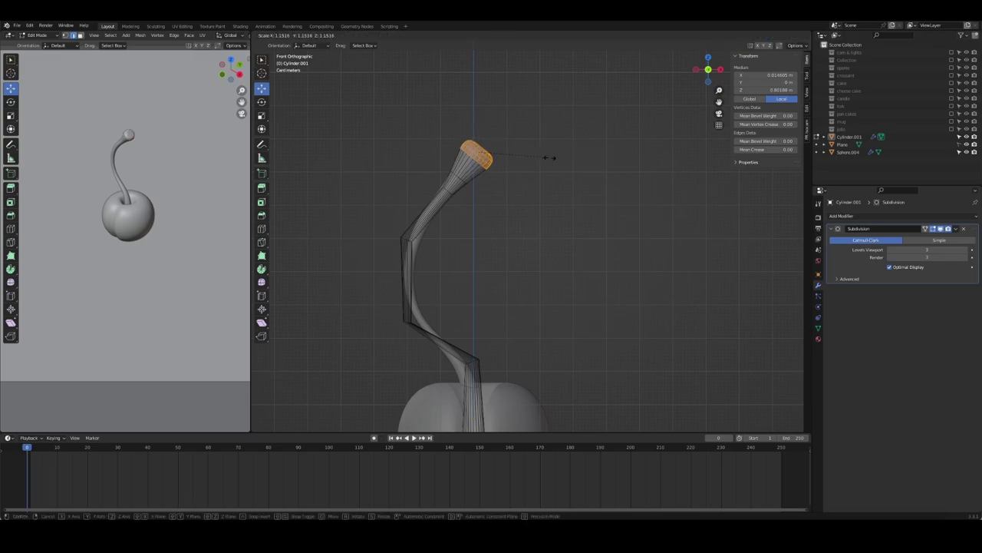
left_click(550, 157)
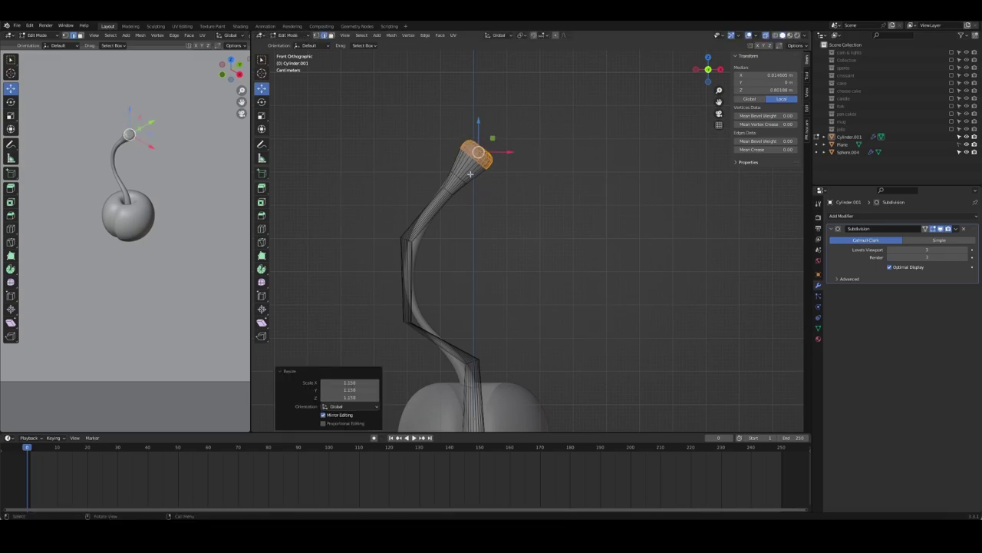
key("Tab")
scroll(551, 211, "down", 3)
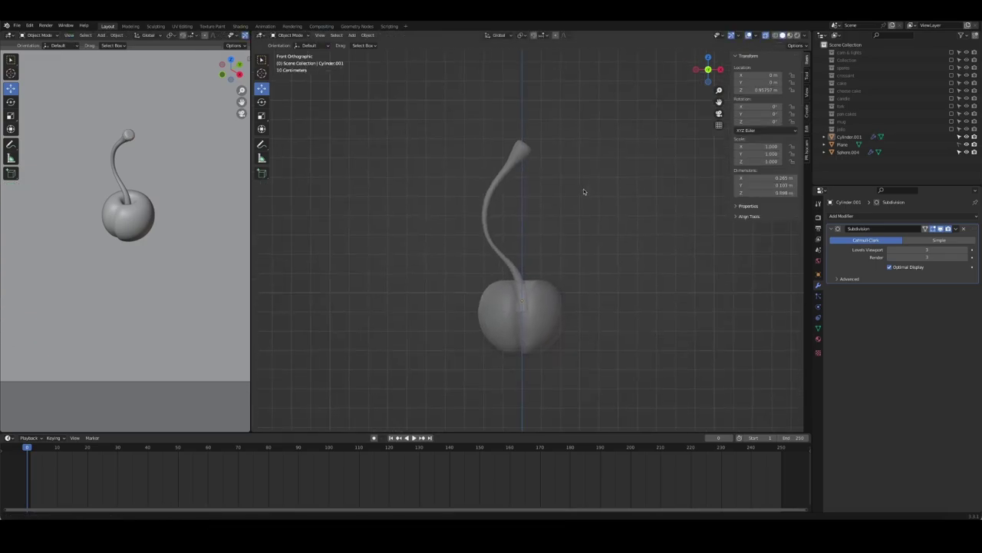
mouse_move(588, 210)
middle_mouse_down()
mouse_move(568, 227)
mouse_move(613, 230)
middle_mouse_up()
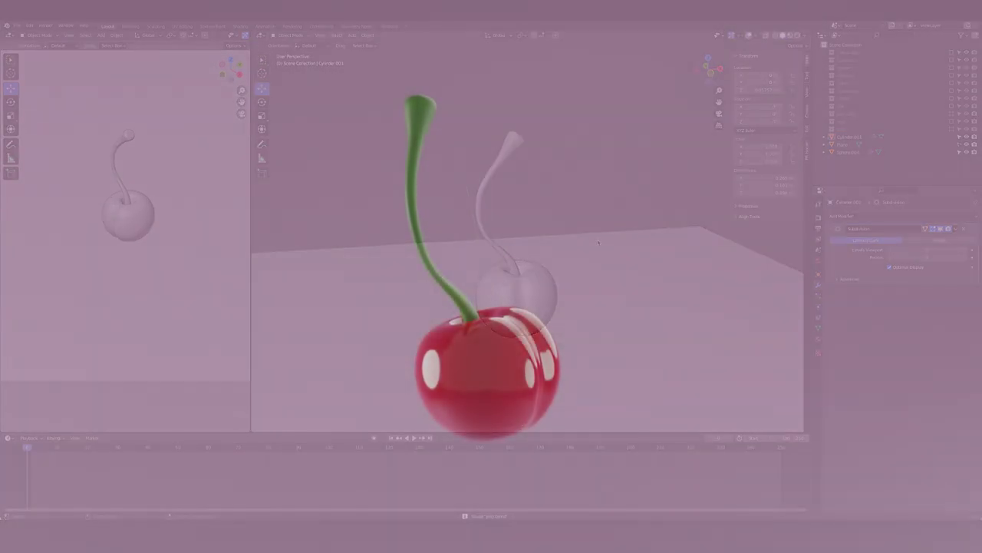